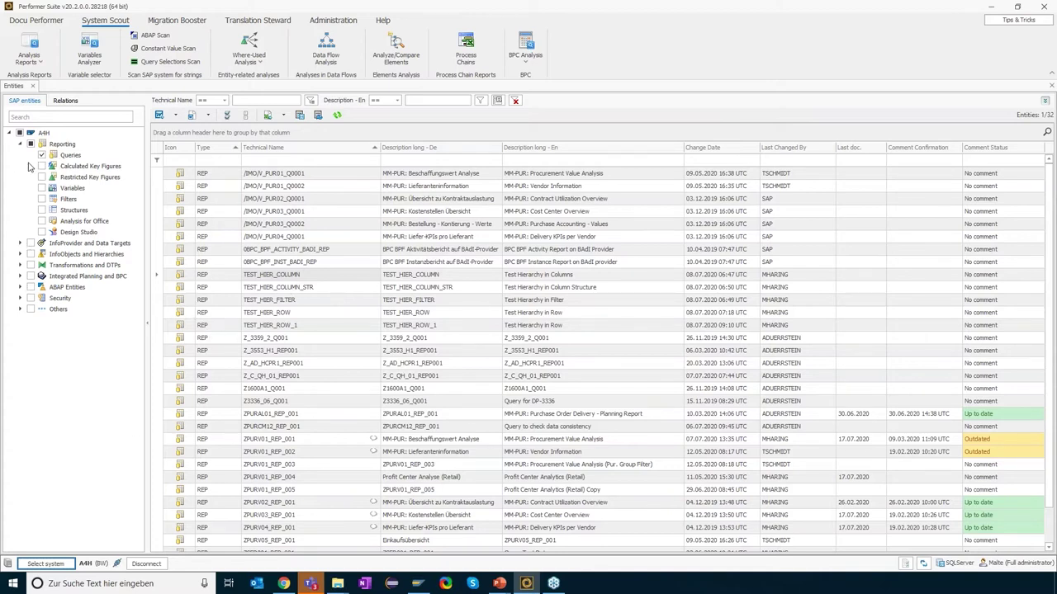
Reload the list of queries in the A4H system and look through the entries
left_click(42, 156)
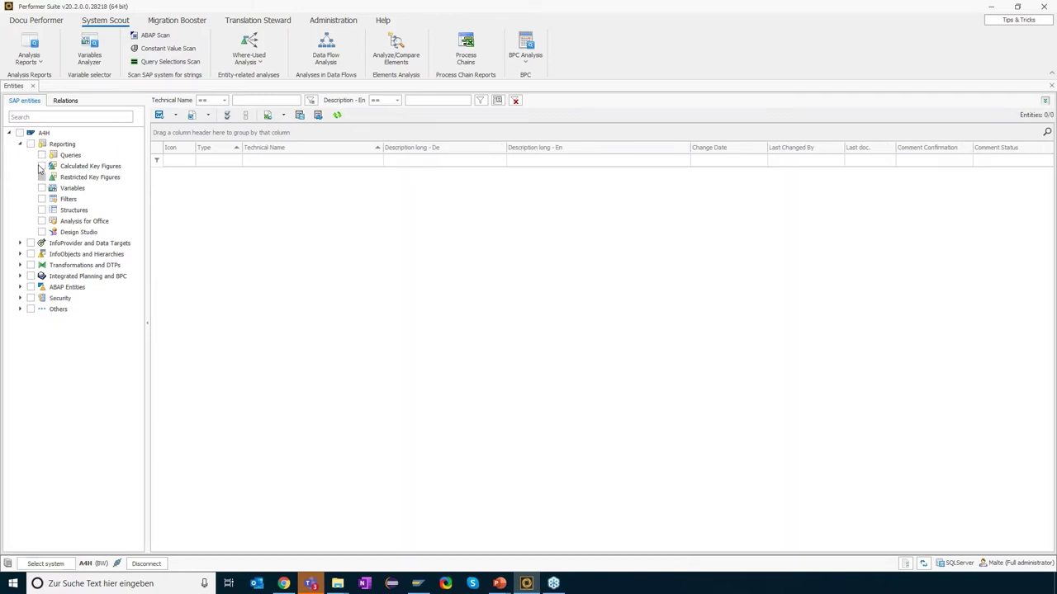
left_click(42, 156)
left_click(267, 211)
scroll(322, 248, "down", 1)
scroll(330, 263, "up", 1)
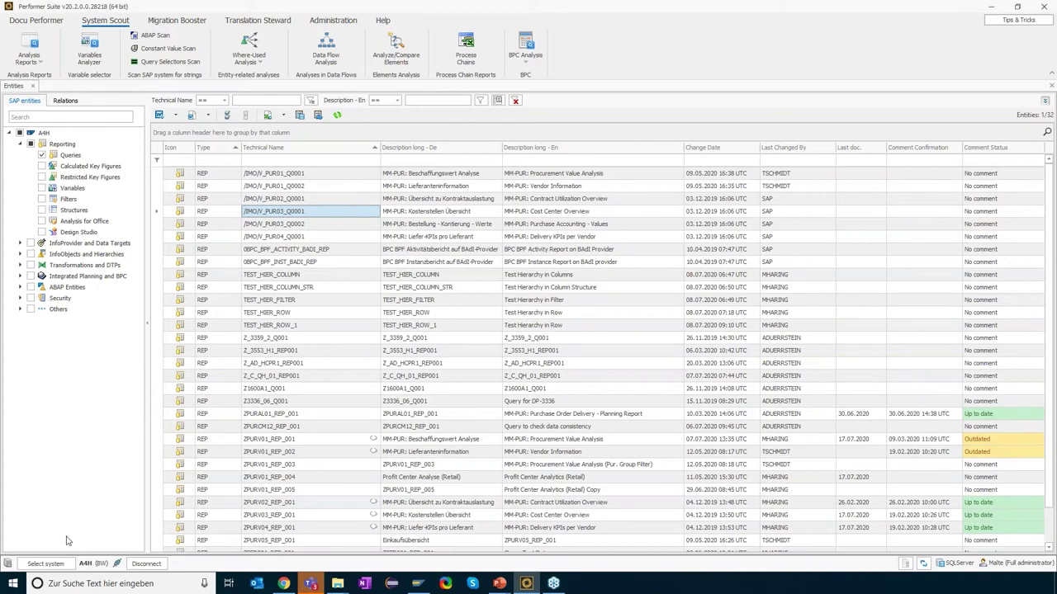
Switch the connection to the HANA system HN2 and list its calculation views from the repository entities
left_click(57, 565)
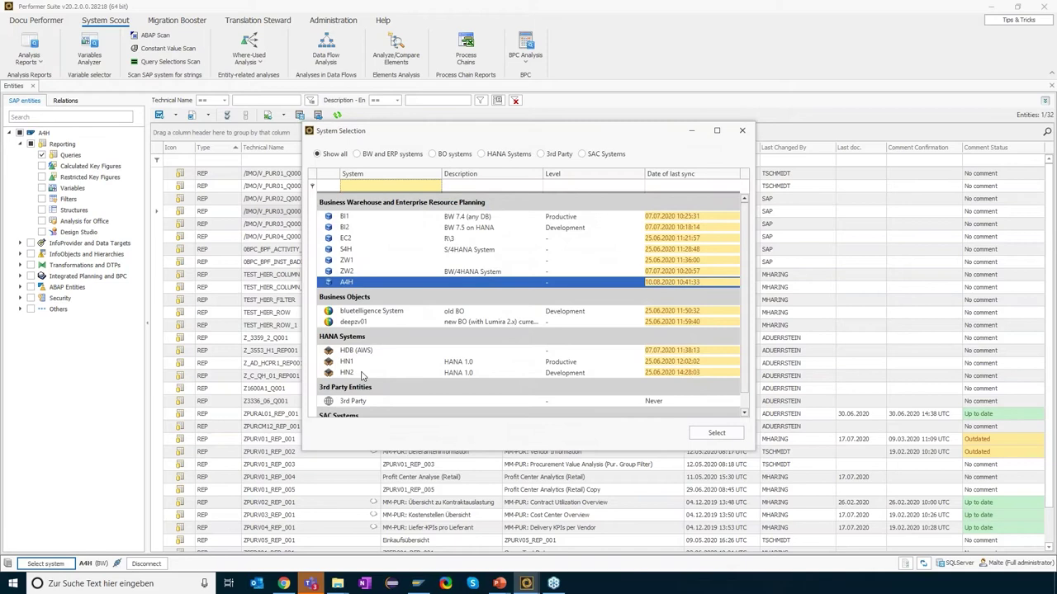
double_click(361, 373)
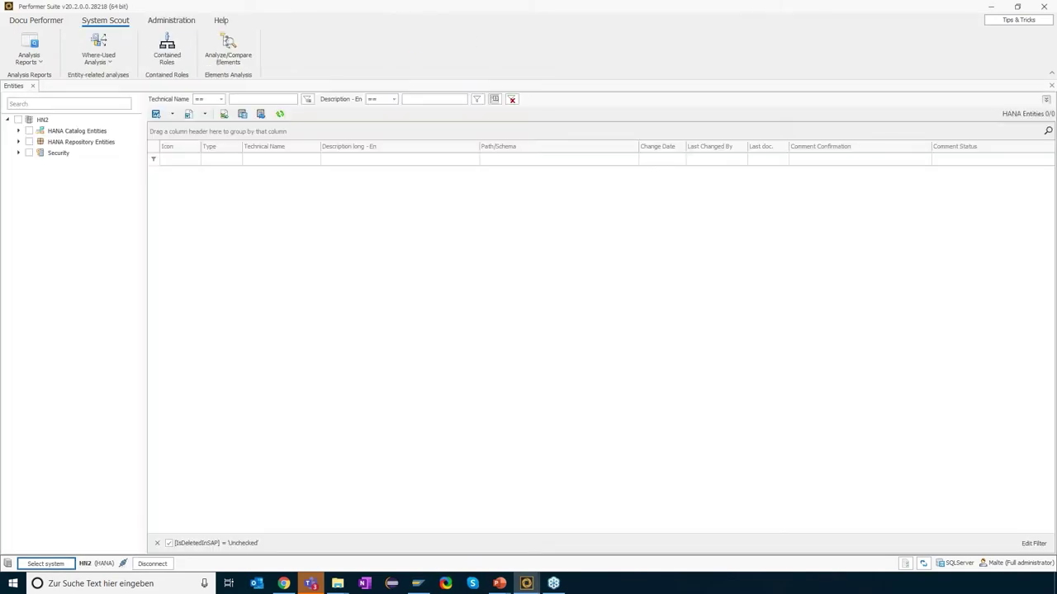
left_click(18, 142)
left_click(40, 186)
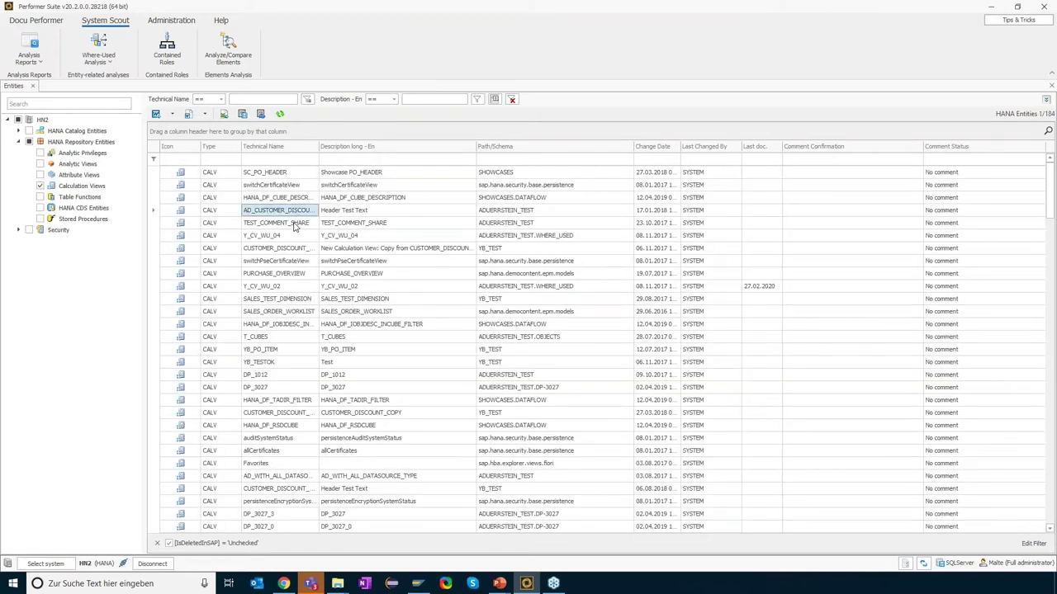
Filter the calculation views by technical names starting with Y_CV_WU
scroll(295, 223, "down", 4)
scroll(295, 227, "down", 4)
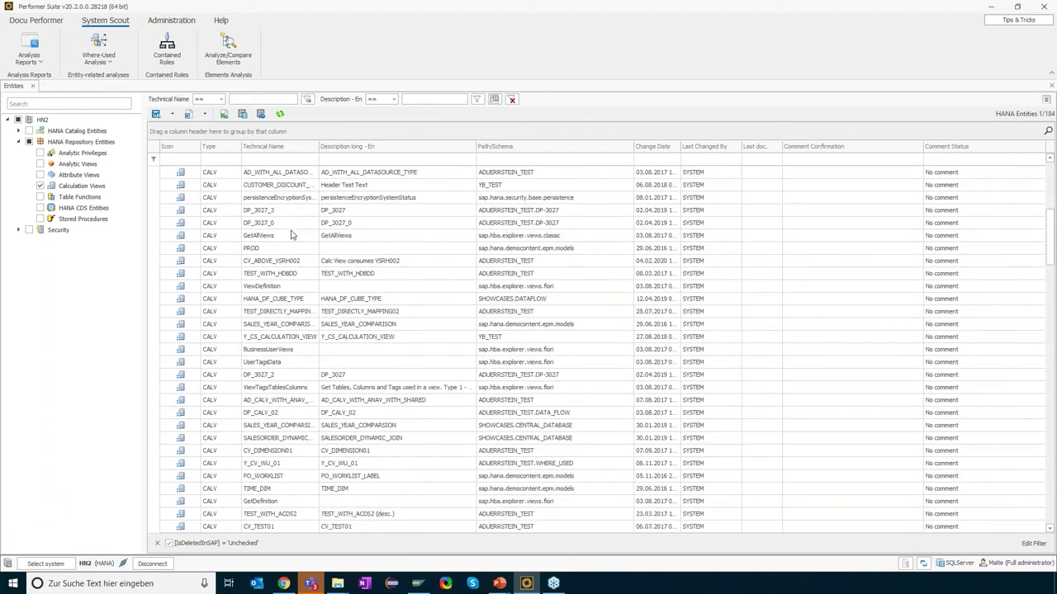
scroll(291, 235, "up", 8)
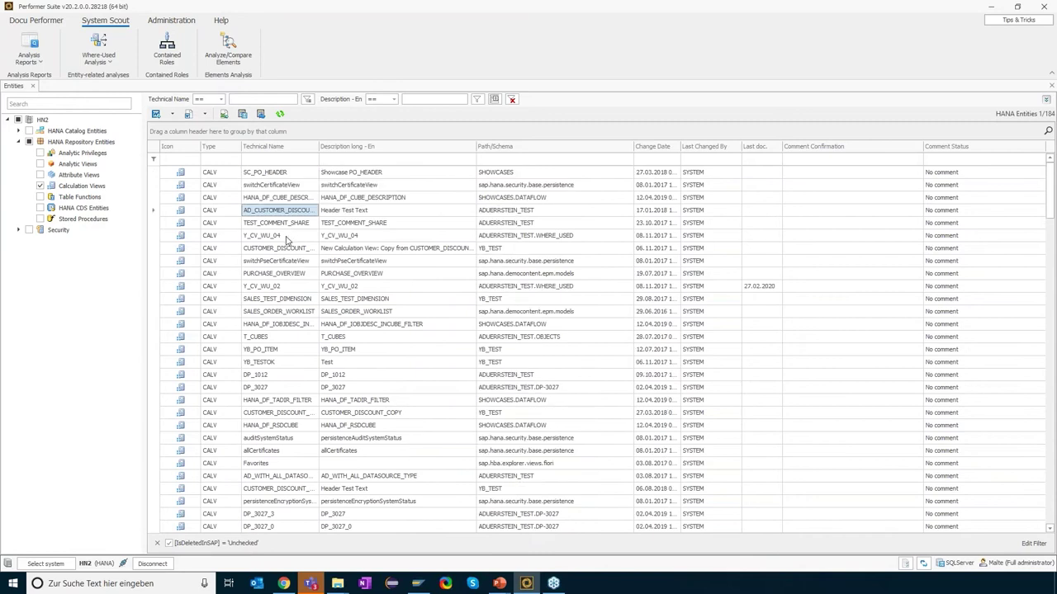
left_click(276, 161)
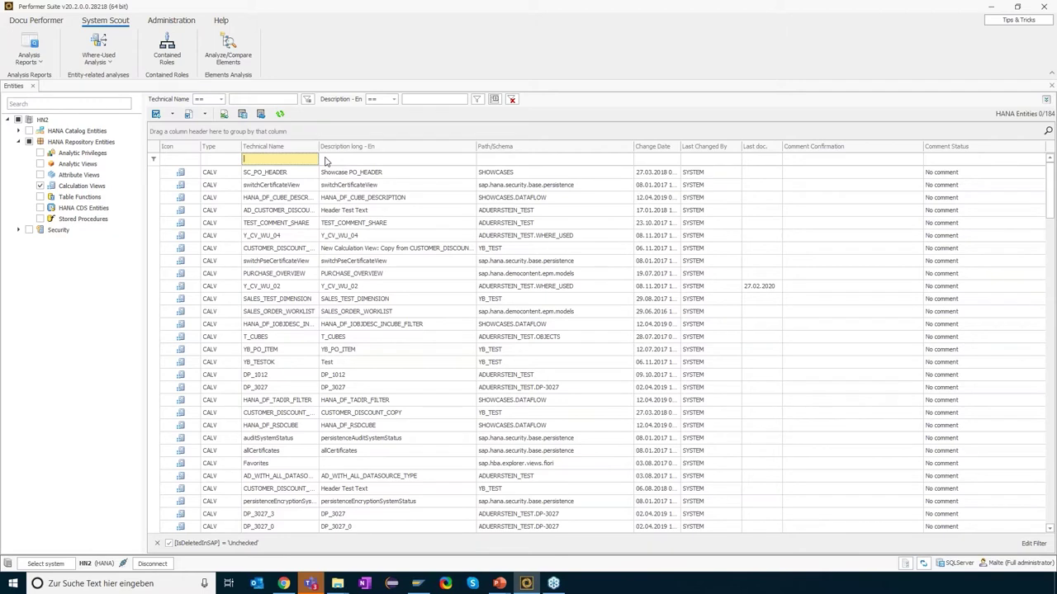
type("Y_CV_")
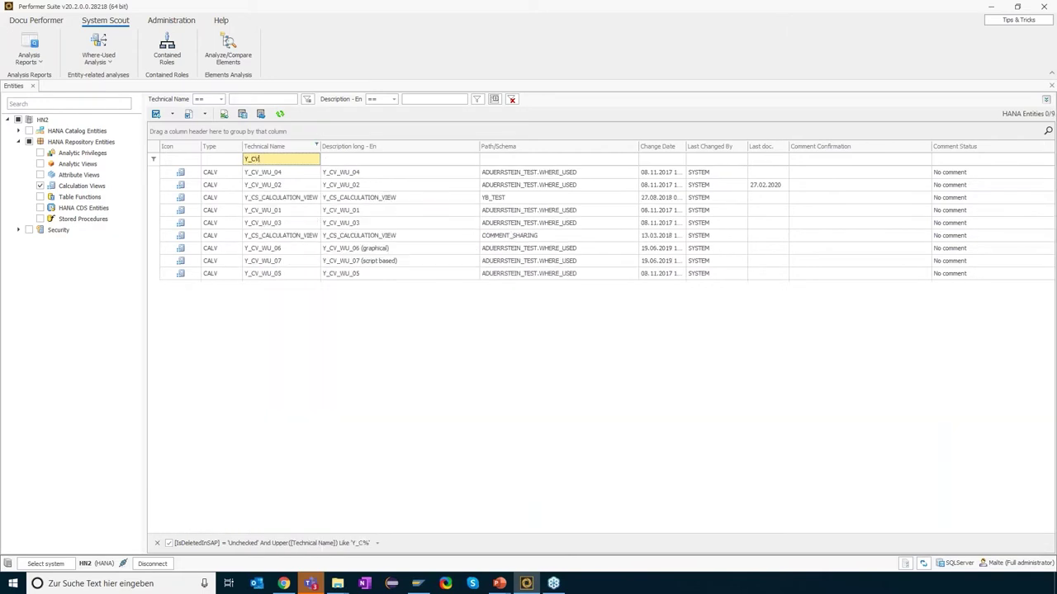
type("WU")
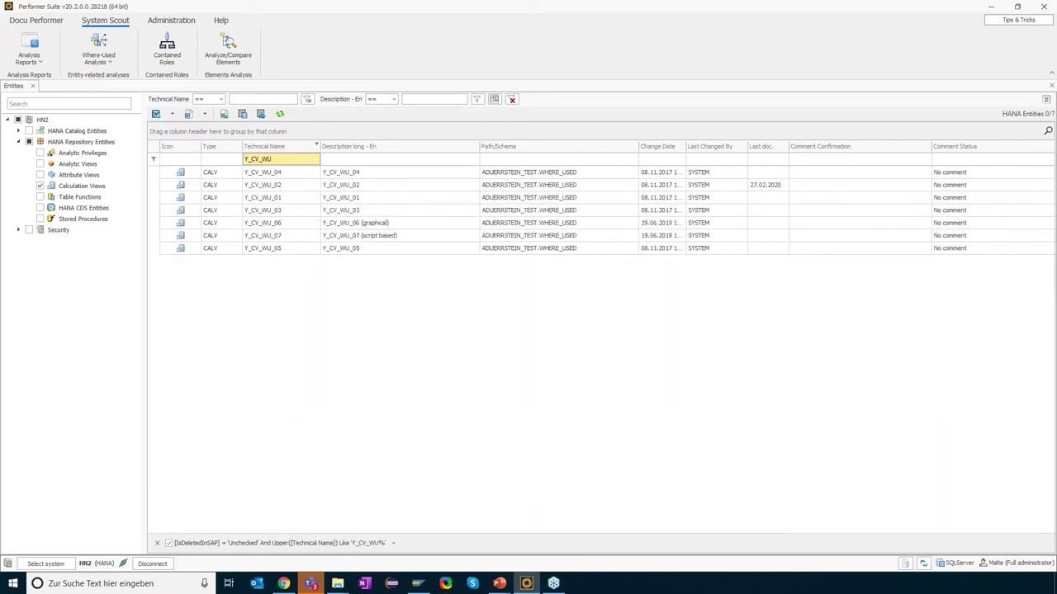
Run a where-used analysis for the calculation view Y_CV_WU_01
left_click(290, 201)
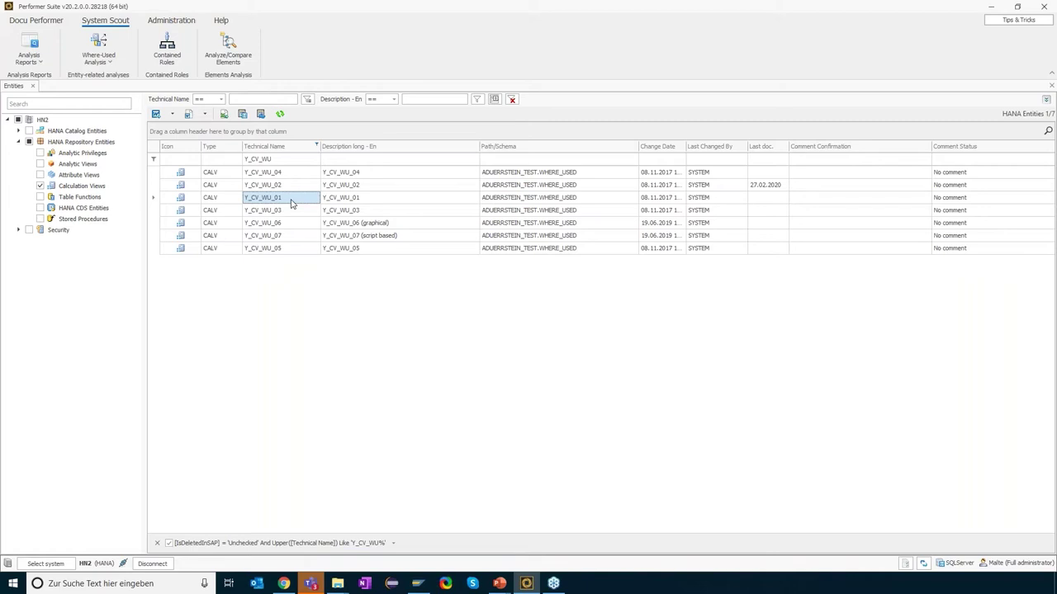
right_click(290, 204)
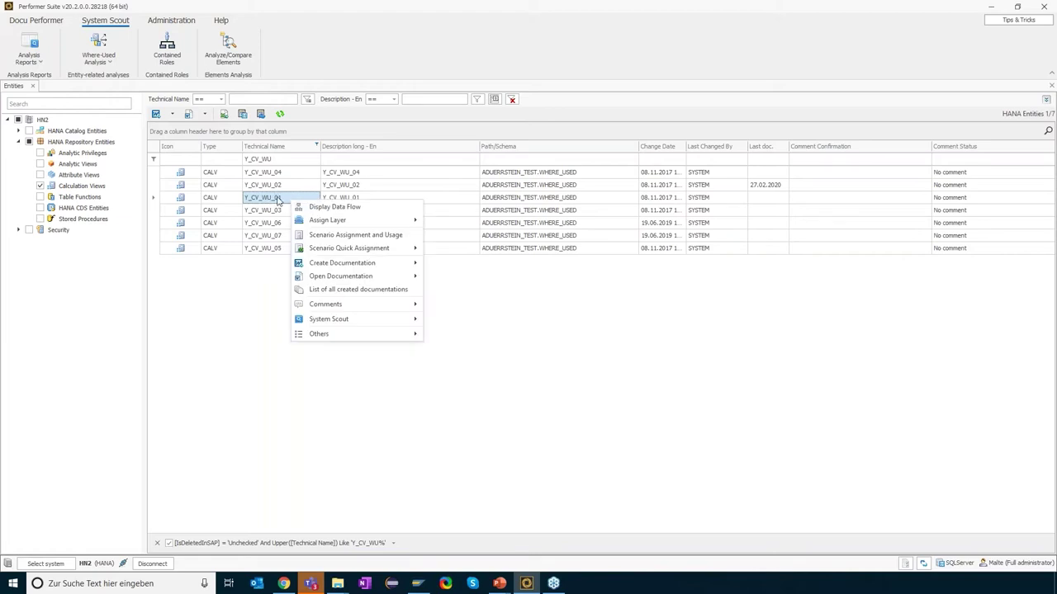
mouse_move(340, 323)
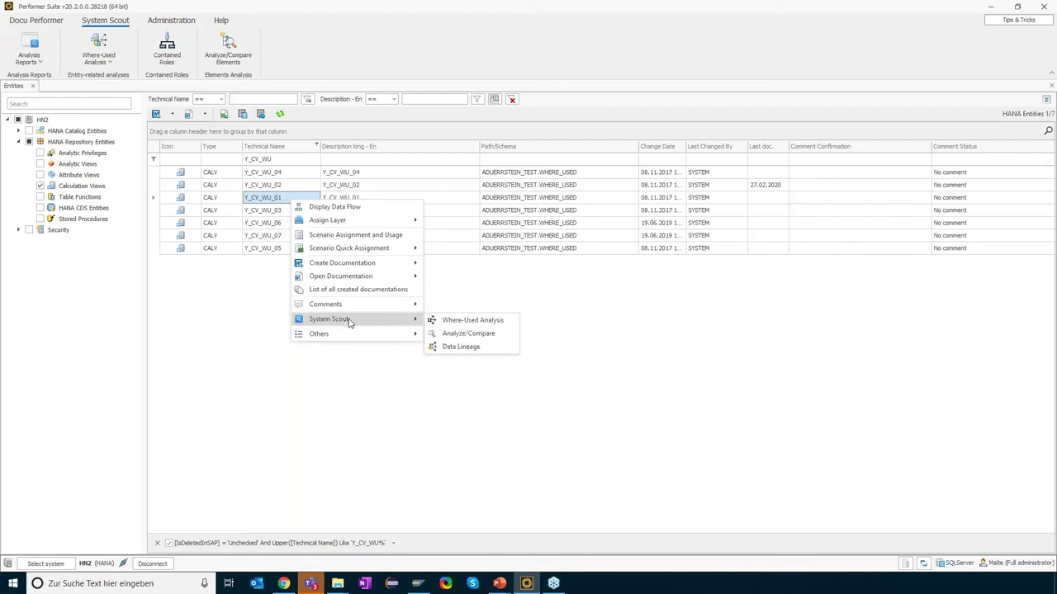
left_click(488, 321)
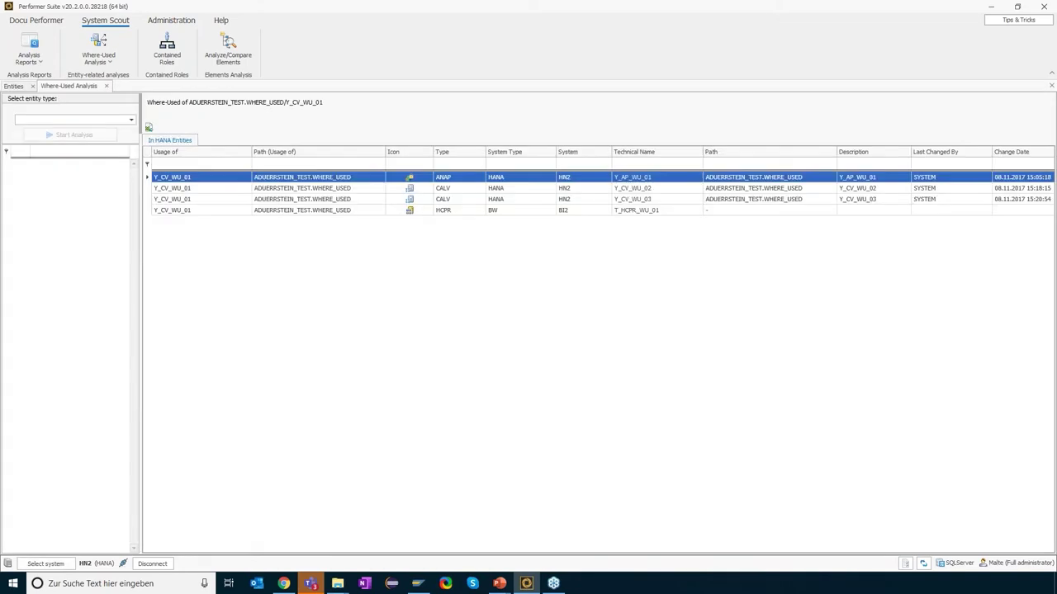
Examine the where-used results for Y_CV_WU_01, including the calculation views and the BW entity of type HCPR
left_click(448, 190)
left_click(447, 200)
left_click(448, 189)
left_click(448, 200)
left_click(448, 189)
left_click(629, 212)
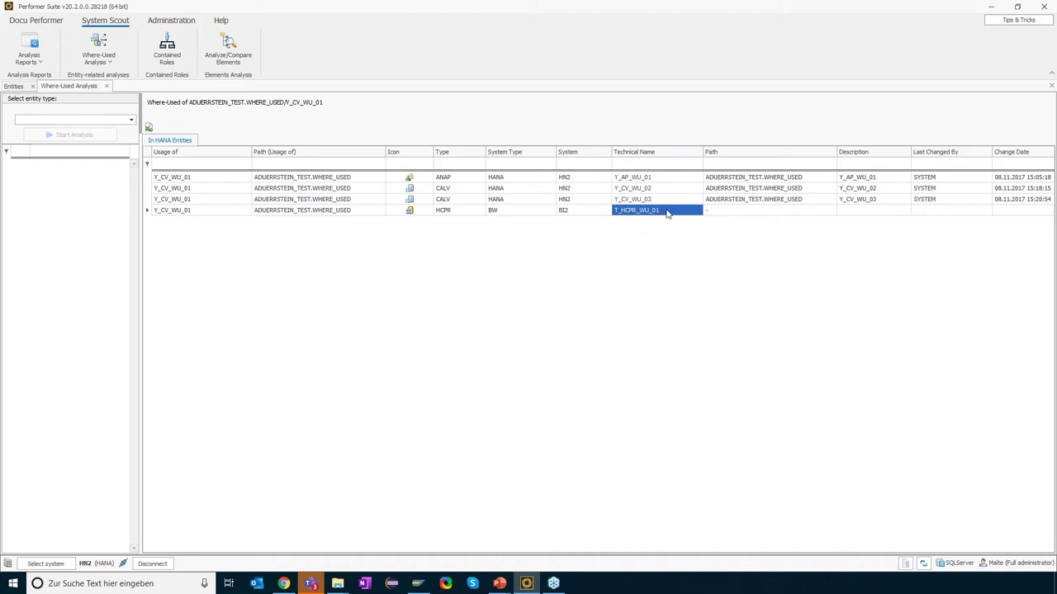
Connect to the Business Objects system deepzv01 and open its where-used analysis
left_click(50, 563)
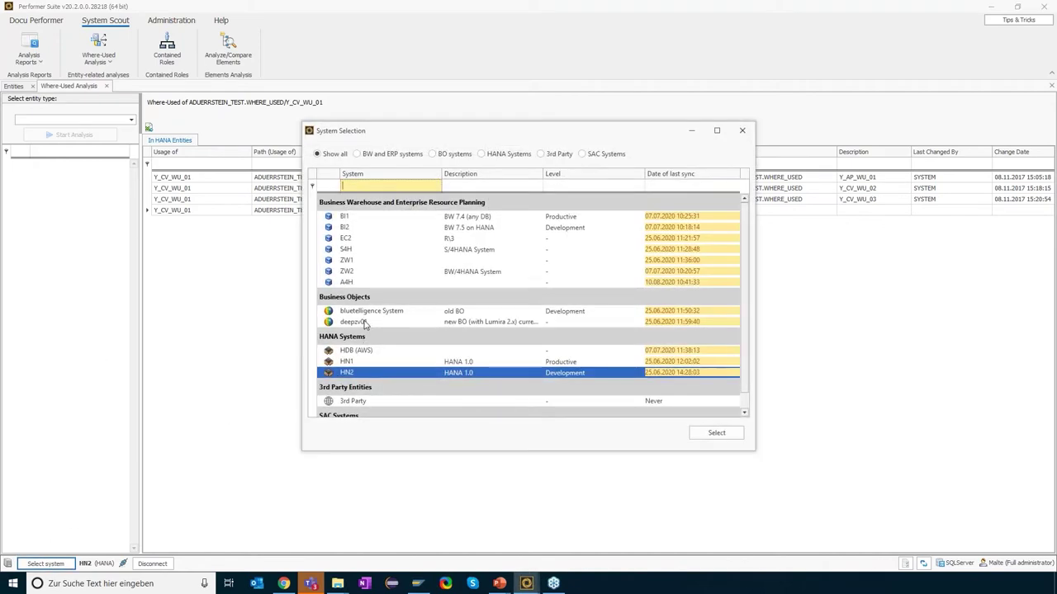
double_click(363, 323)
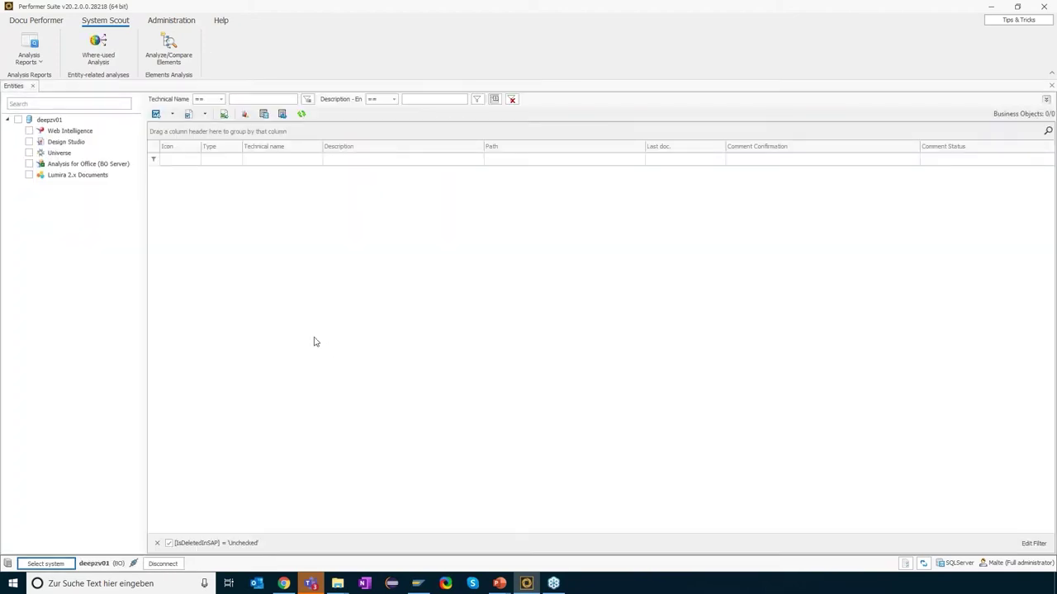
left_click(112, 47)
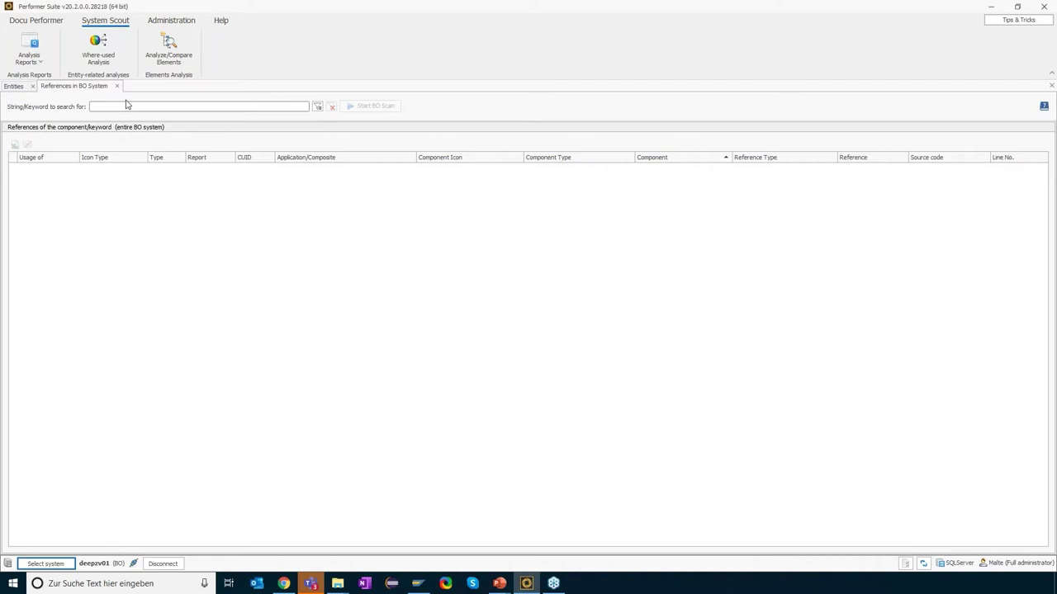
Scan the entire BO system for references to VMM_HCPR001
left_click(124, 106)
type("VMM_")
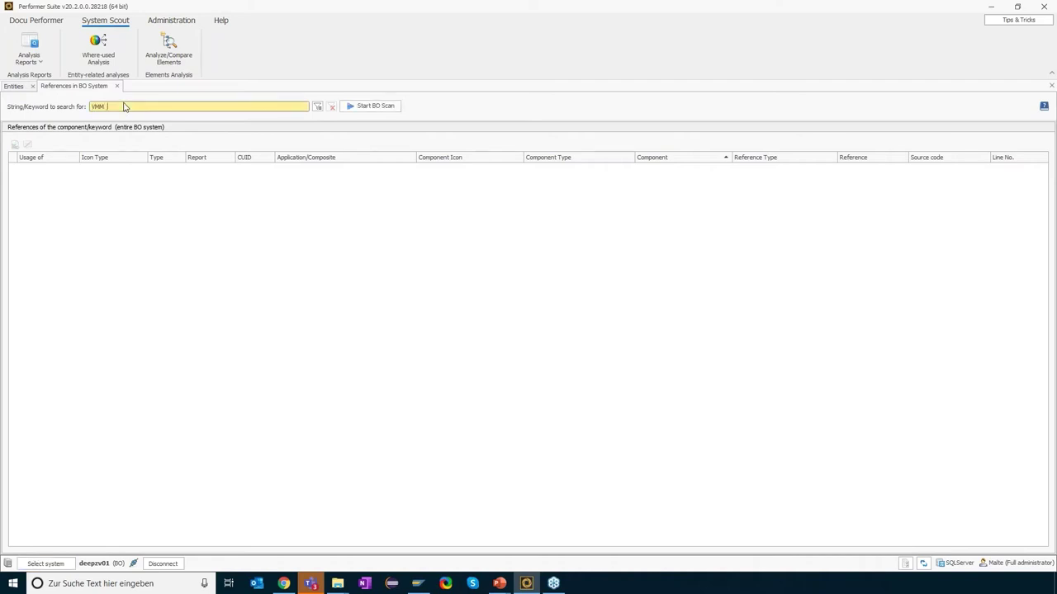
type("HCPR001")
left_click(365, 108)
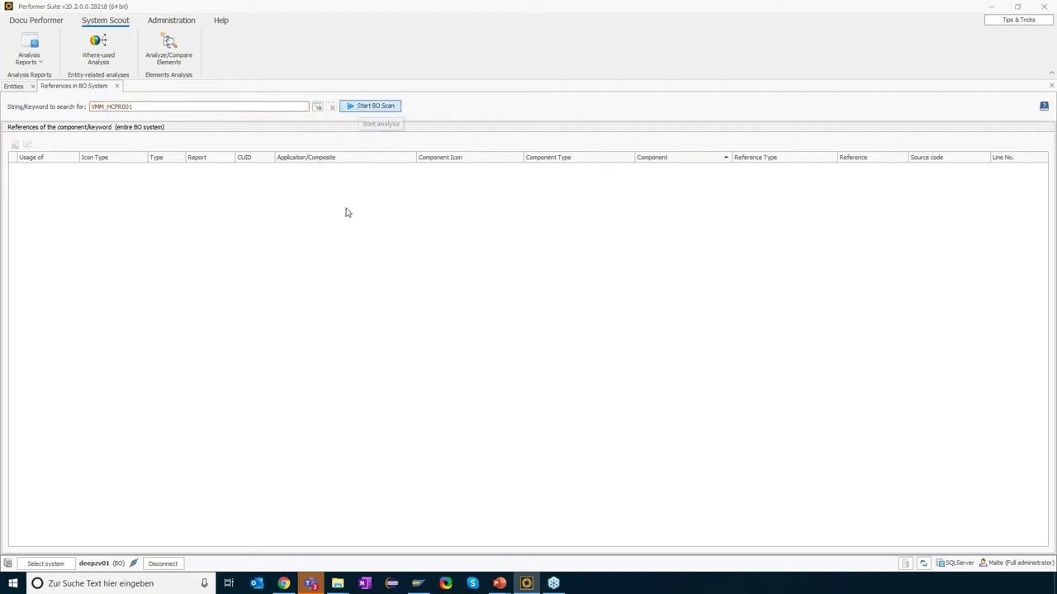
left_click(426, 349)
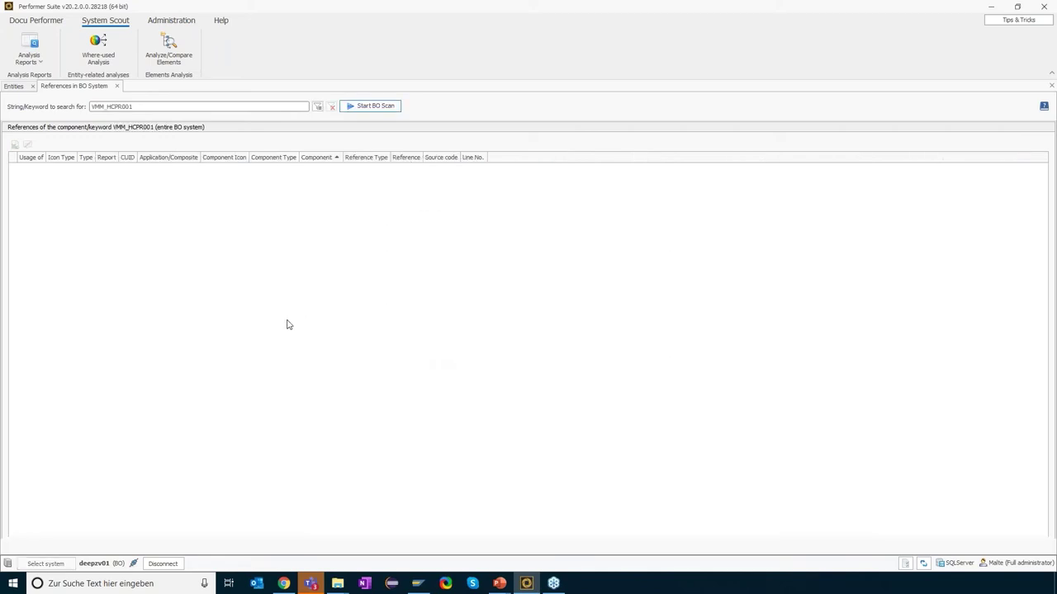
Examine the reports and component types in the scan results that reference VMM_HCPR001
left_click(149, 107)
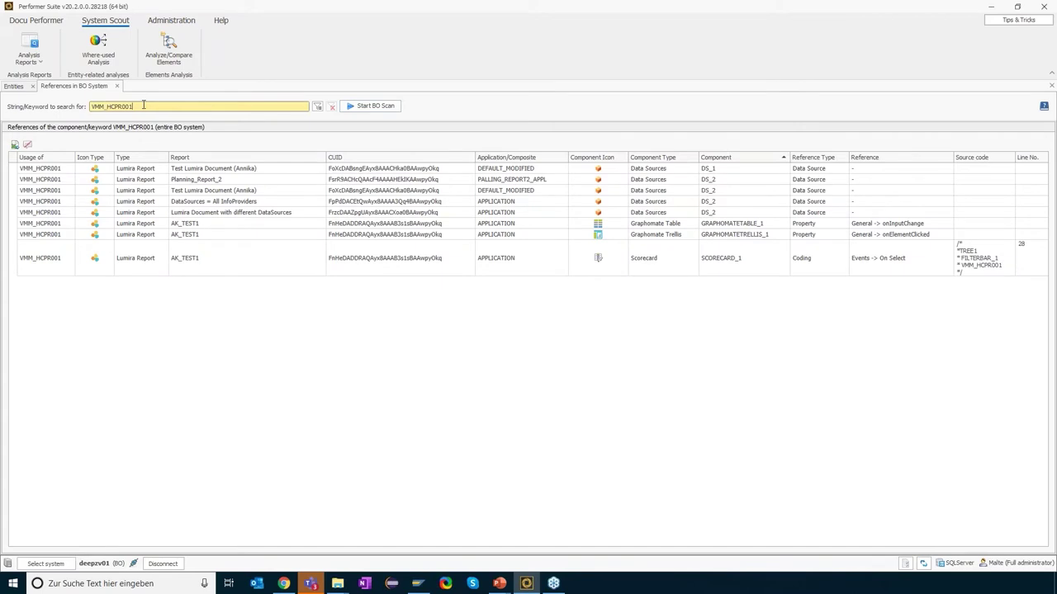
left_click(221, 170)
left_click(649, 179)
left_click(649, 169)
left_click(648, 180)
left_click(648, 192)
left_click(649, 203)
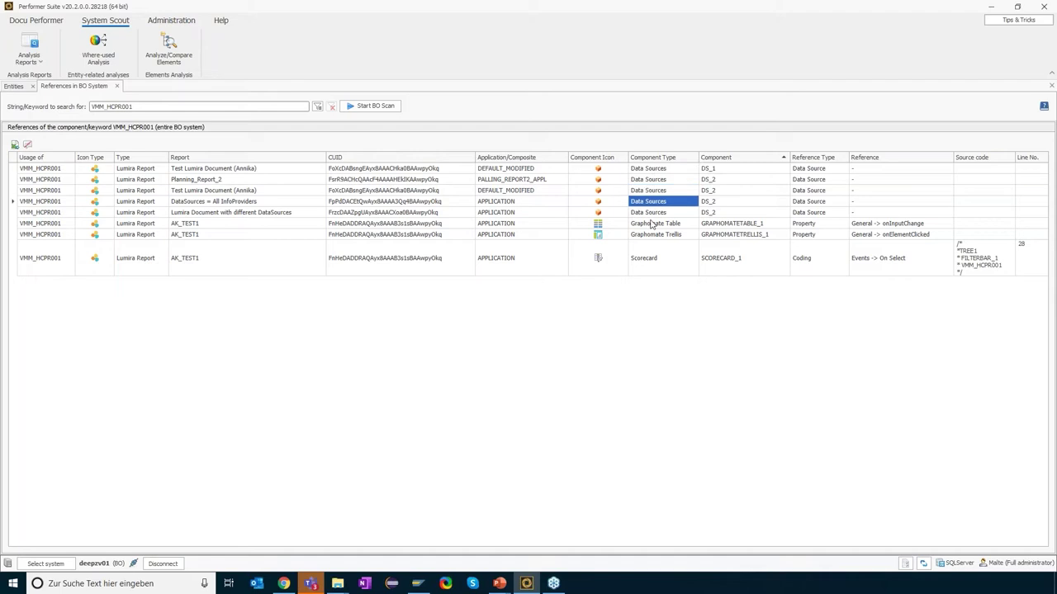
Show the source code behind the SCORECARD_1 coding reference, review where VMM_HCPR001 occurs, and close the code window
left_click(979, 264)
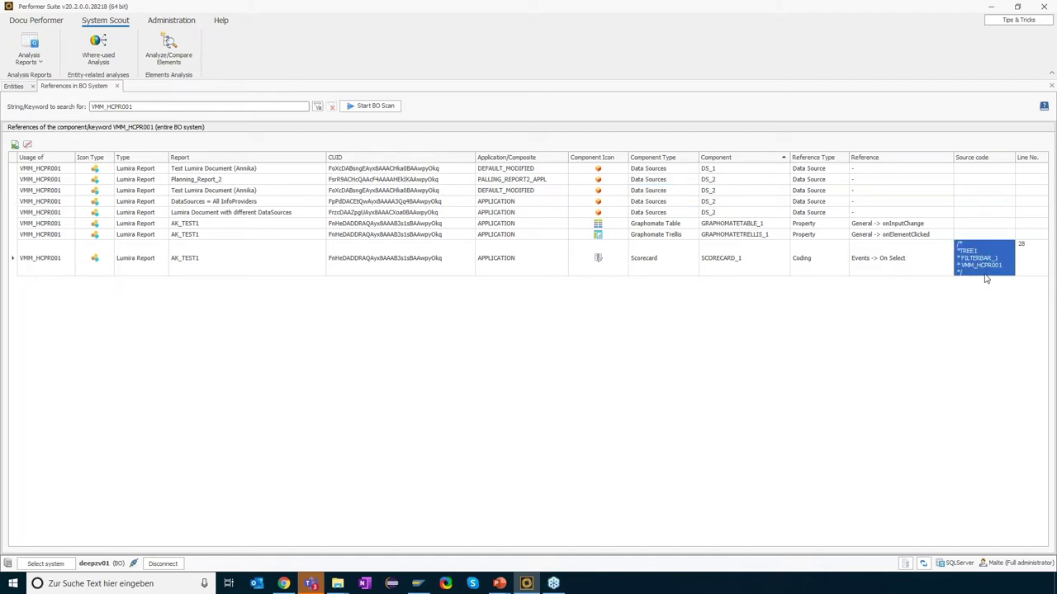
right_click(980, 265)
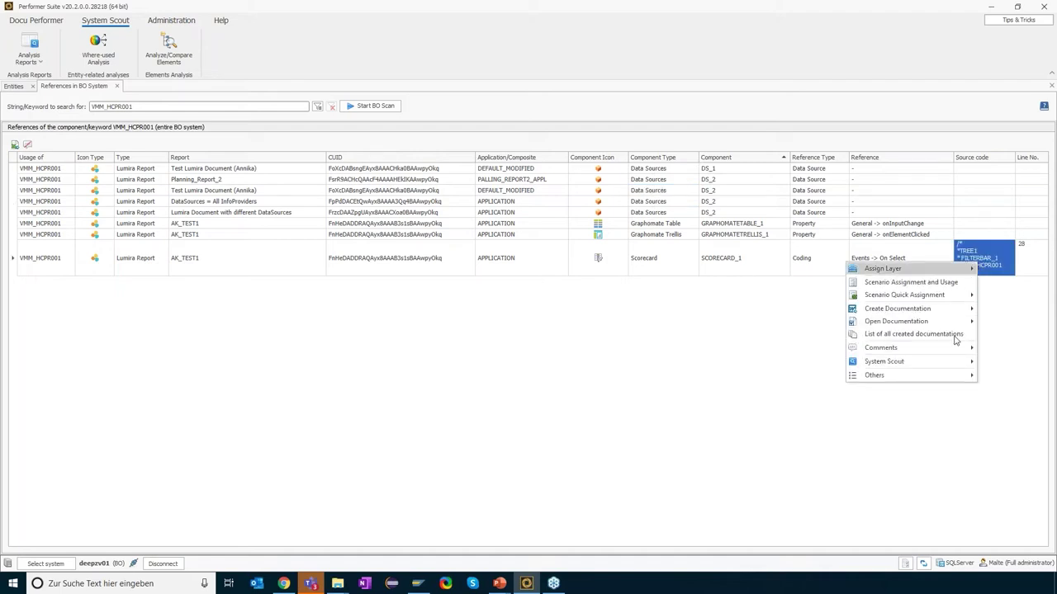
mouse_move(948, 364)
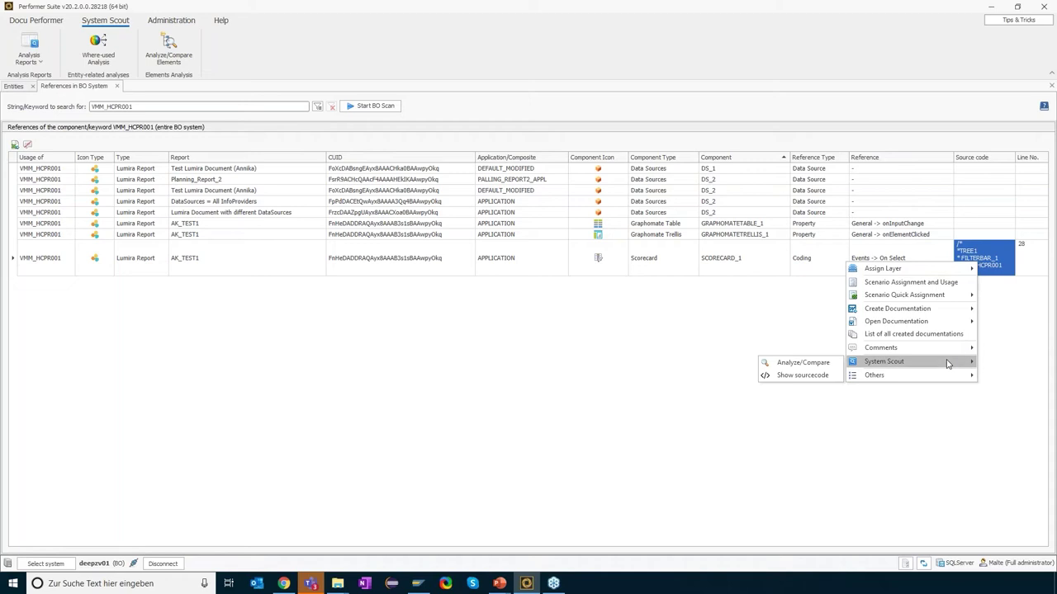
left_click(813, 374)
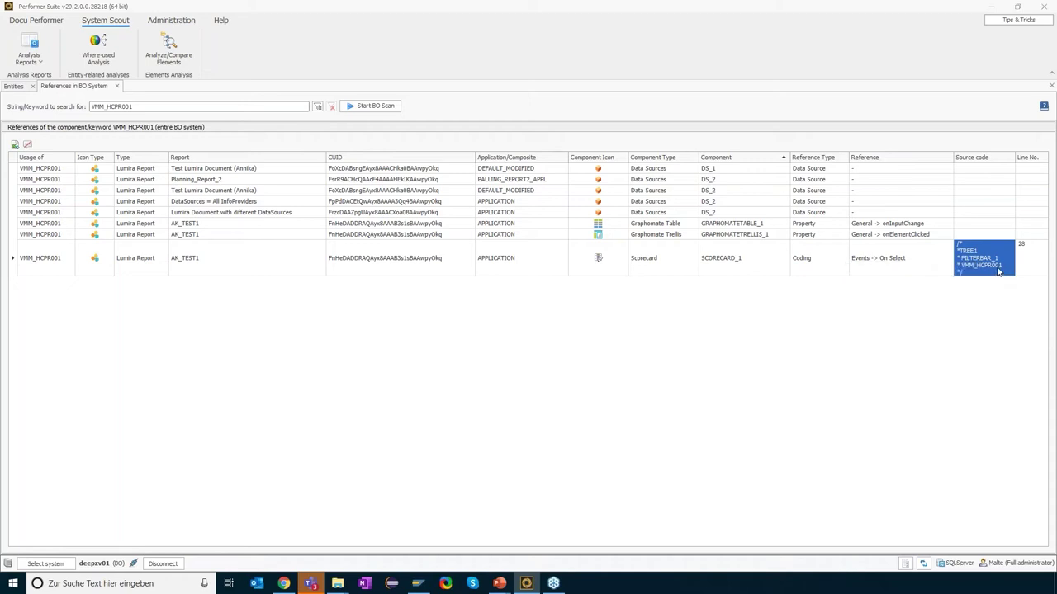
scroll(495, 289, "down", 8)
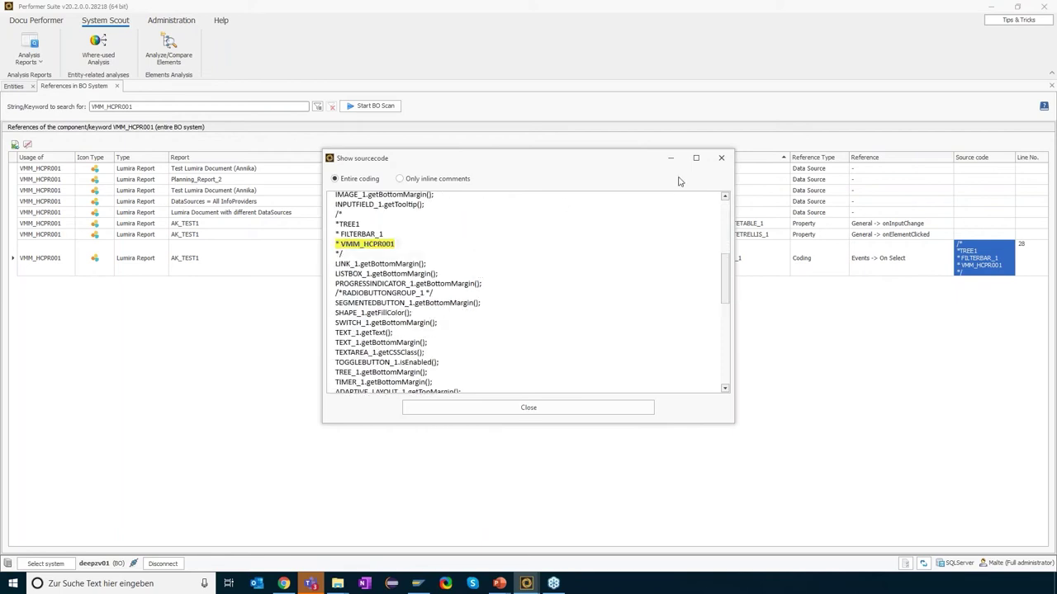
left_click(720, 158)
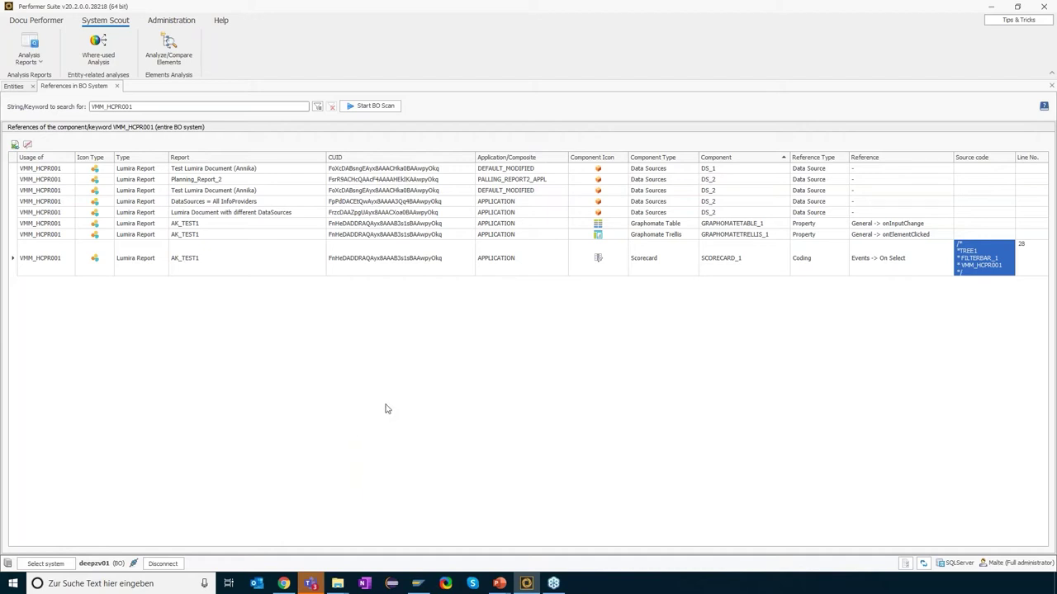
Switch to the Jira change request in Chrome and read which SAC story lacks the key figure 0VOLUME_AP
left_click(283, 583)
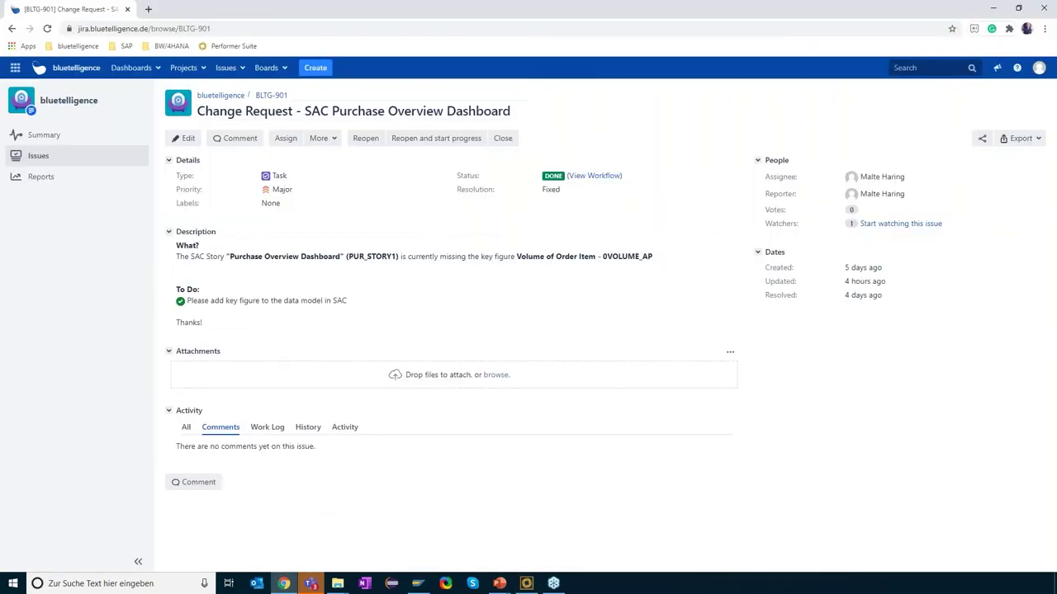
left_click_drag(176, 257, 341, 257)
left_click_drag(407, 256, 653, 264)
left_click(602, 258)
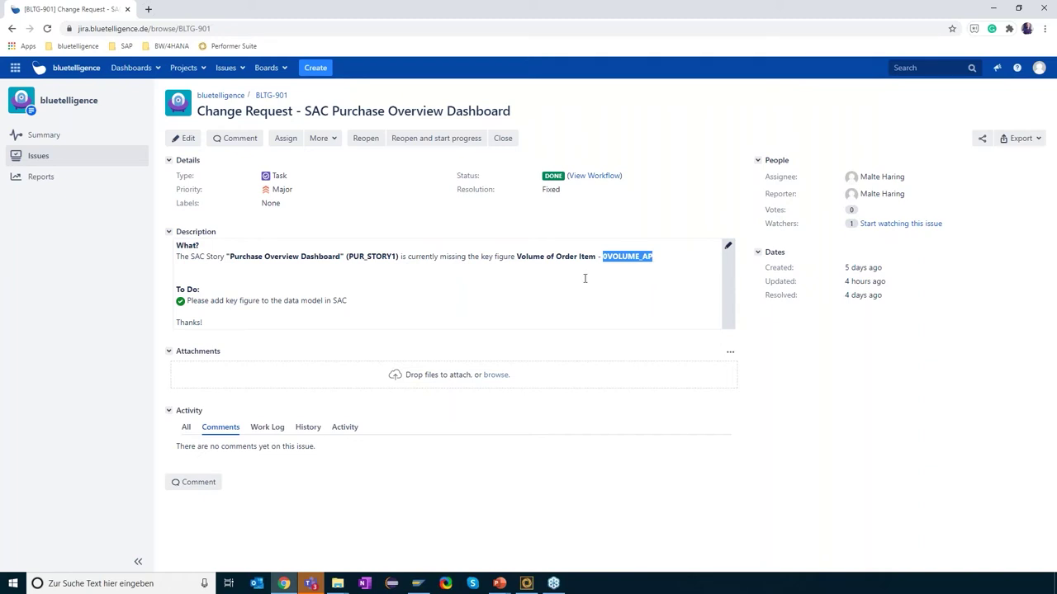
Highlight the to-do line about adding the key figure to the data model in SAC
left_click(345, 303)
key("ctrl+shift+Left")
key("ctrl+shift+Left")
key("ctrl+shift+Left")
key("ctrl+shift+Left")
key("ctrl+shift+Left")
key("ctrl+shift+Left")
key("ctrl+shift+Left")
key("ctrl+shift+Left")
key("ctrl+shift+Left")
key("ctrl+shift+Left")
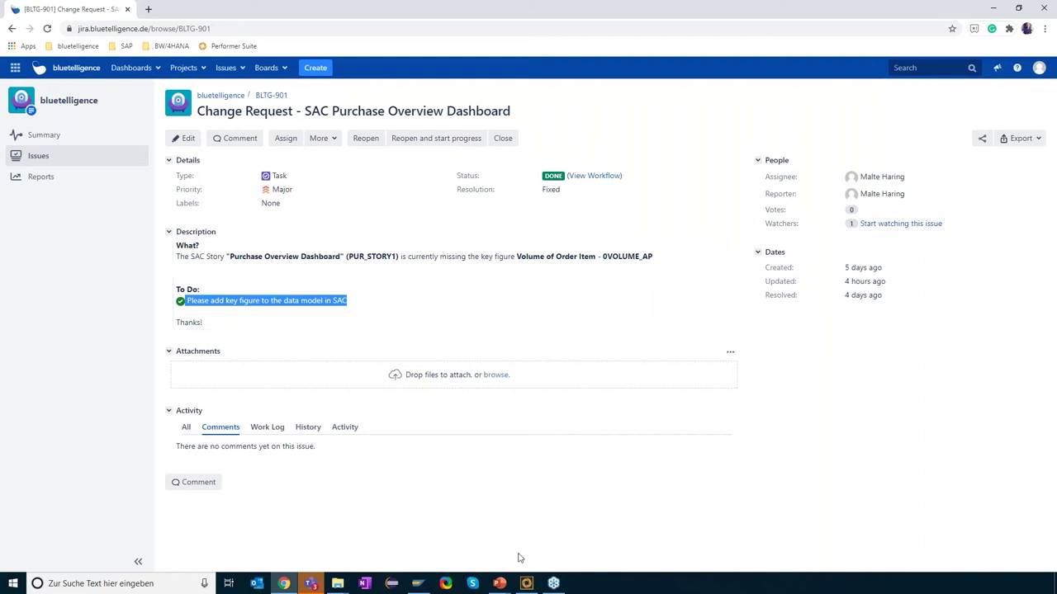
Switch back to Performer Suite, connect to the SAC system SAC1 and list its stories
left_click(526, 584)
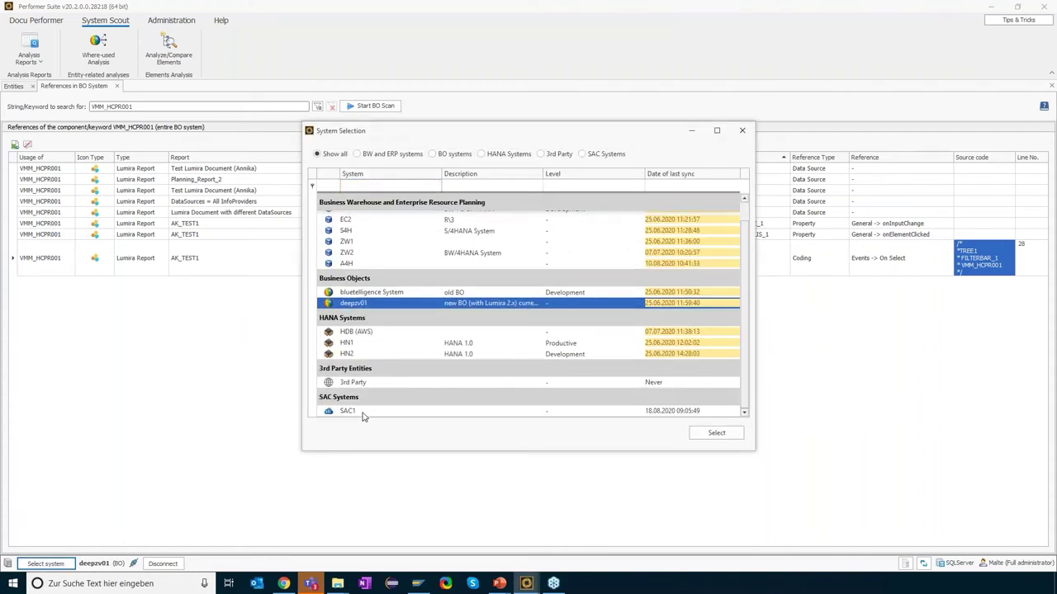
double_click(358, 411)
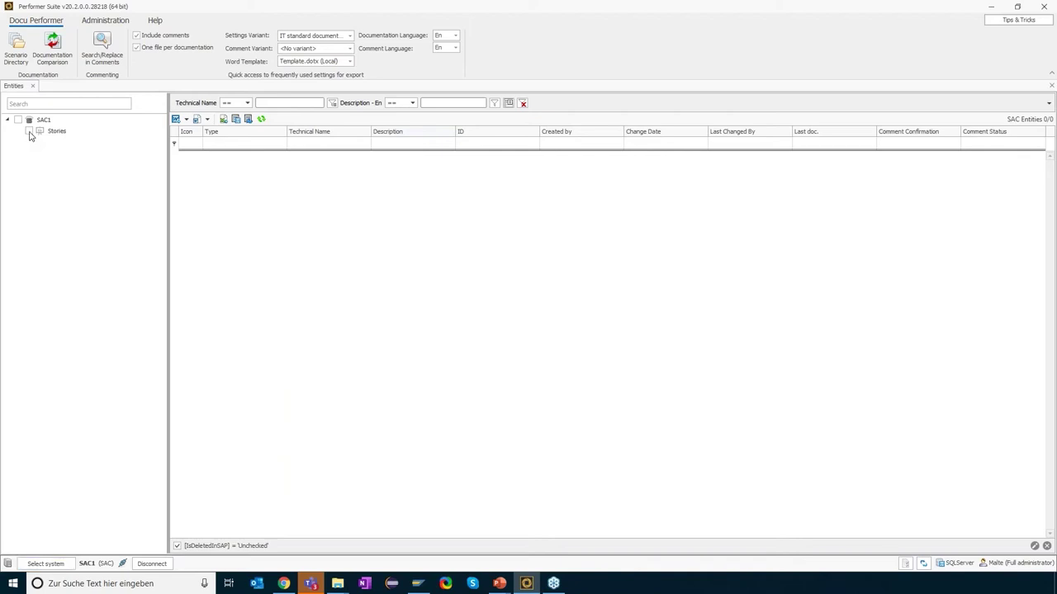
left_click(29, 132)
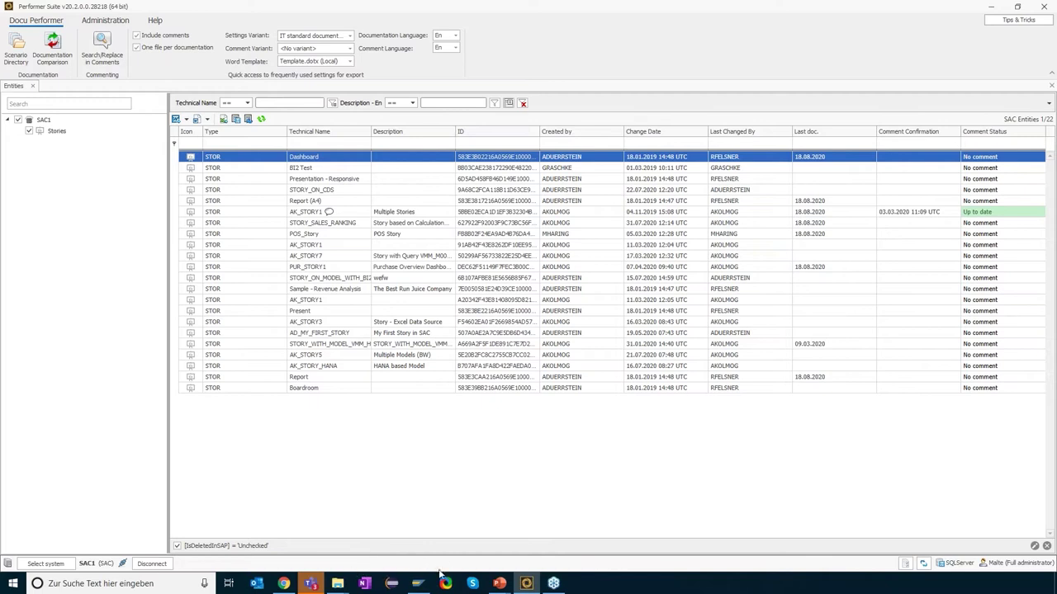
Copy the story name PUR_STORY1 from the Jira change request in Chrome and filter Performer Suite's story list by that technical name
left_click(283, 584)
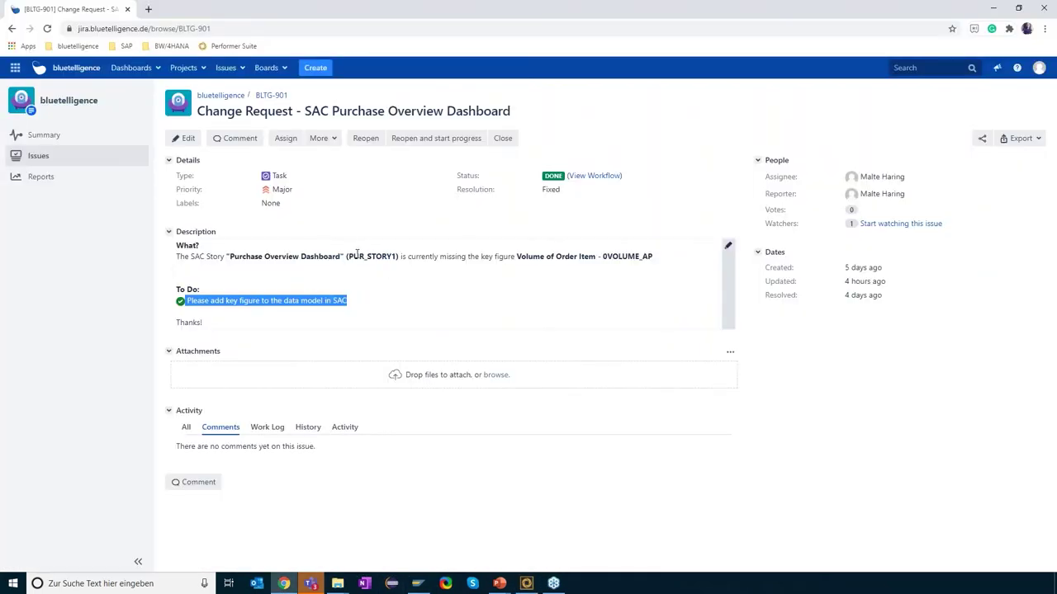
left_click_drag(348, 258, 399, 256)
key("ctrl+c")
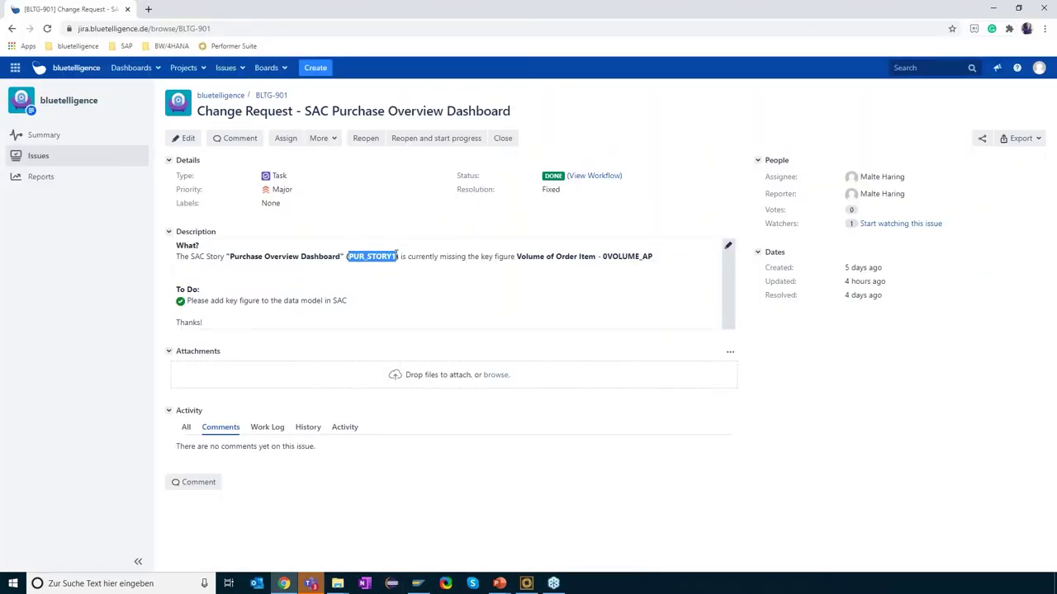
key("alt+Tab")
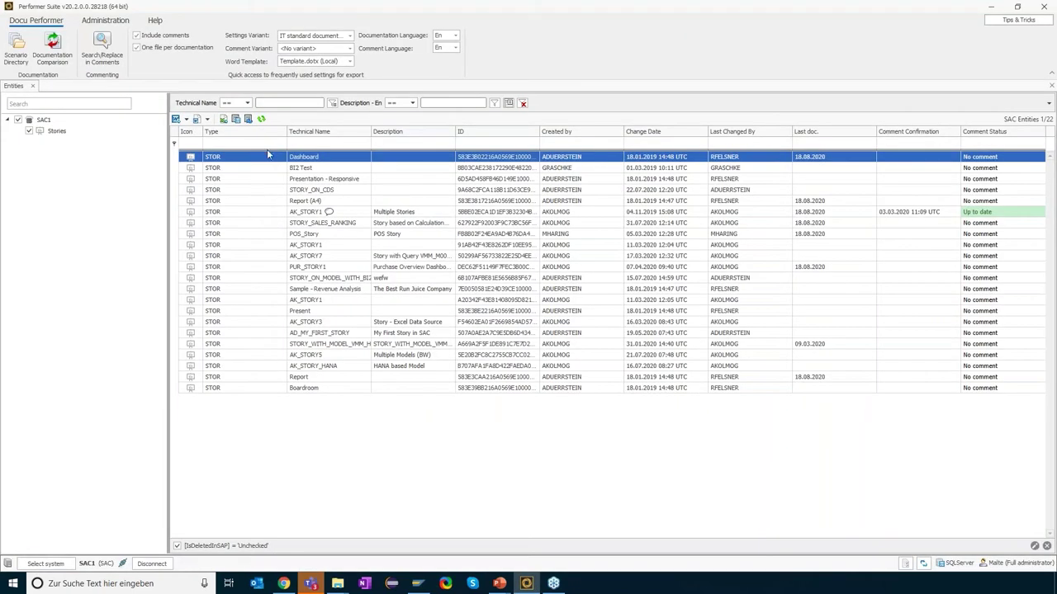
left_click(327, 147)
key("ctrl+v")
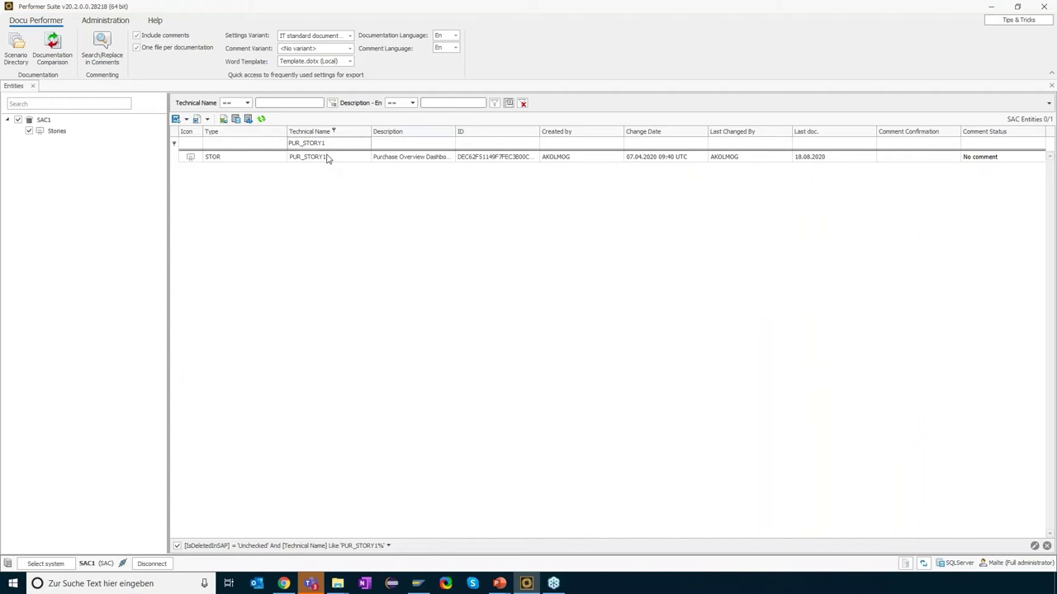
Open the existing docx documentation of the story PUR_STORY1 in Word
left_click(326, 159)
right_click(326, 161)
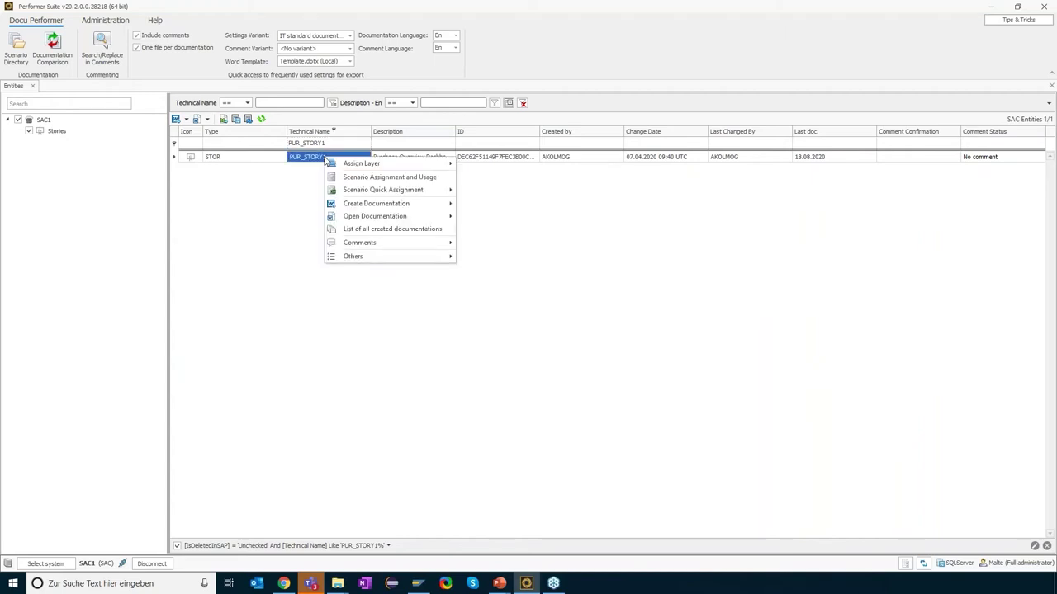
mouse_move(359, 219)
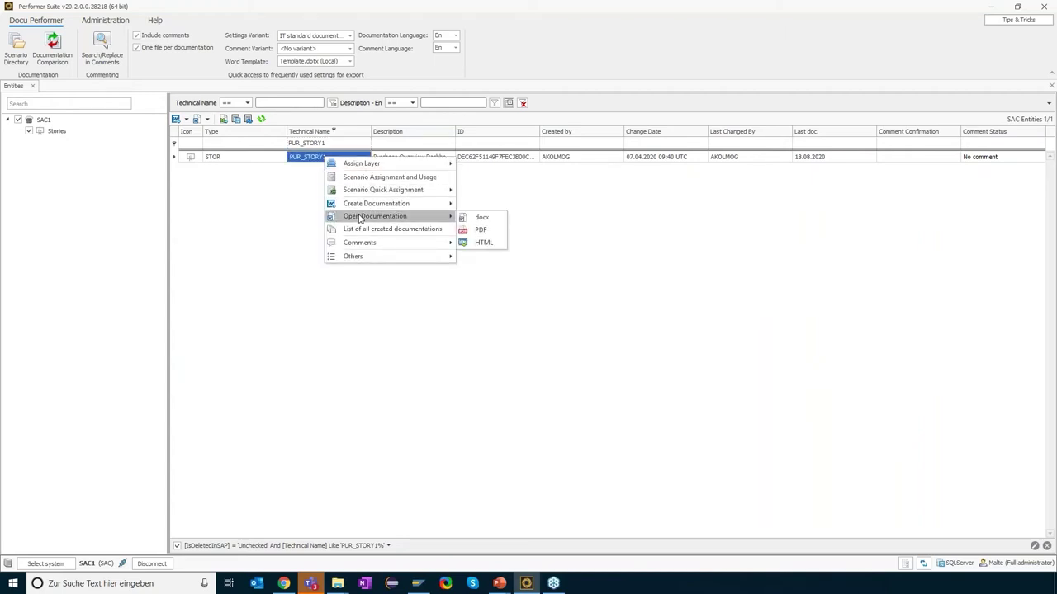
left_click(481, 219)
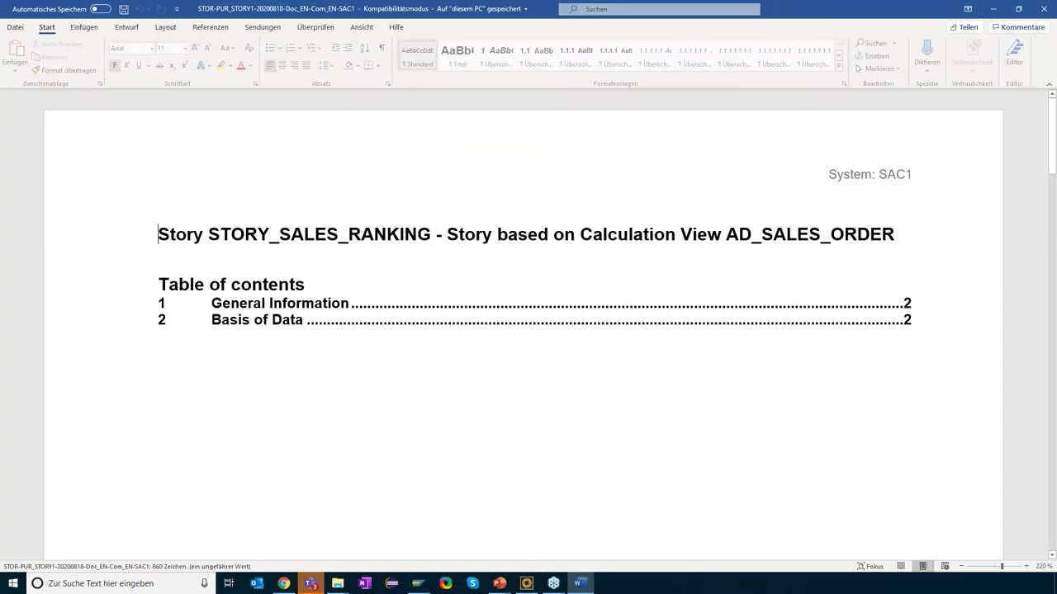
Examine the General Information and Basis of Data sections, highlighting the query the story's model is based on and its source system
scroll(463, 285, "down", 15)
scroll(317, 284, "down", 8)
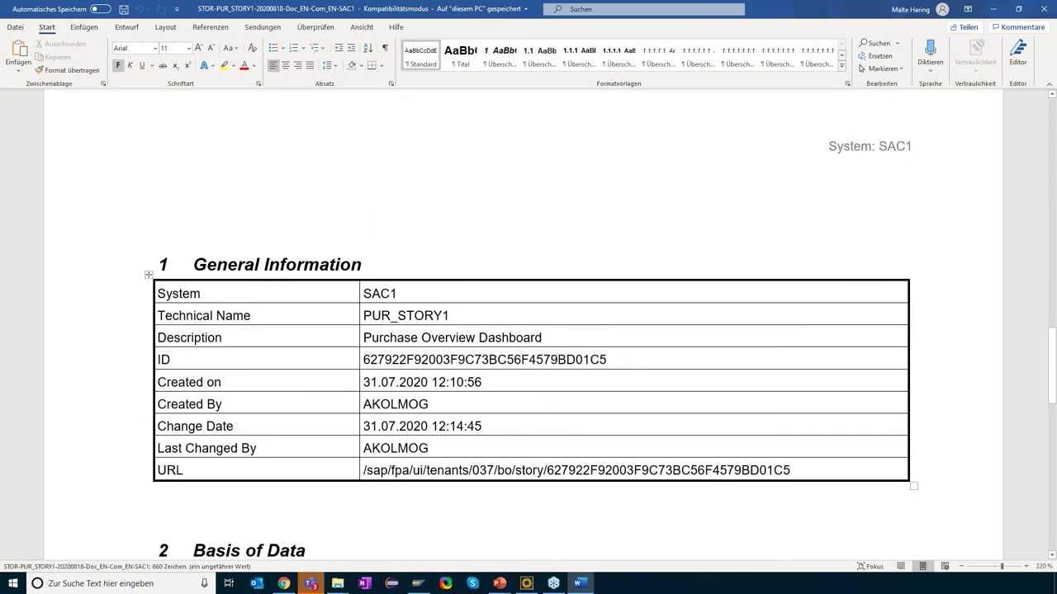
left_click(317, 284)
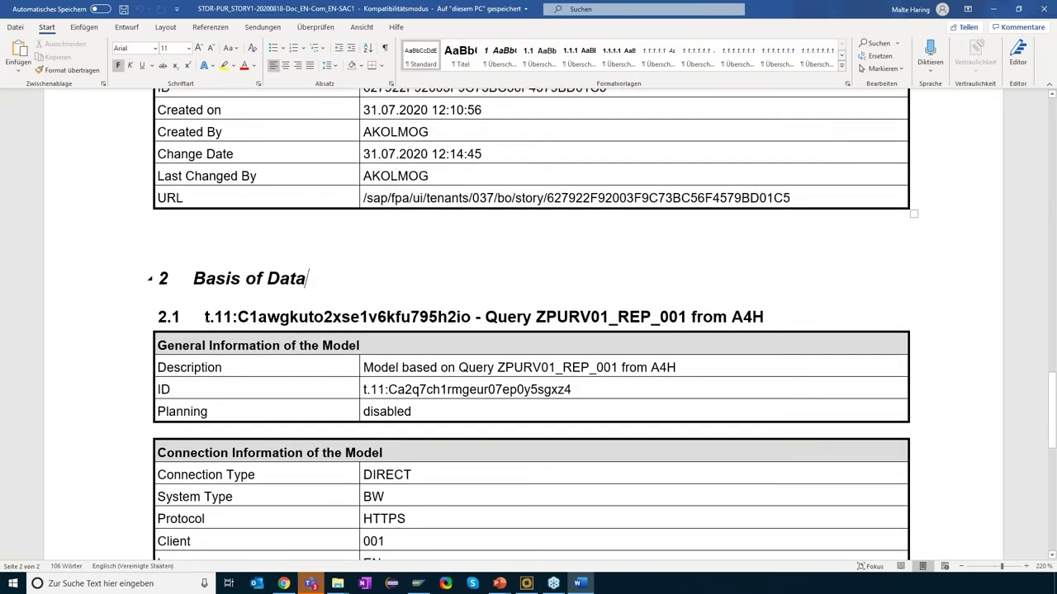
key("shift+Home")
scroll(317, 284, "down", 1)
left_click(400, 325)
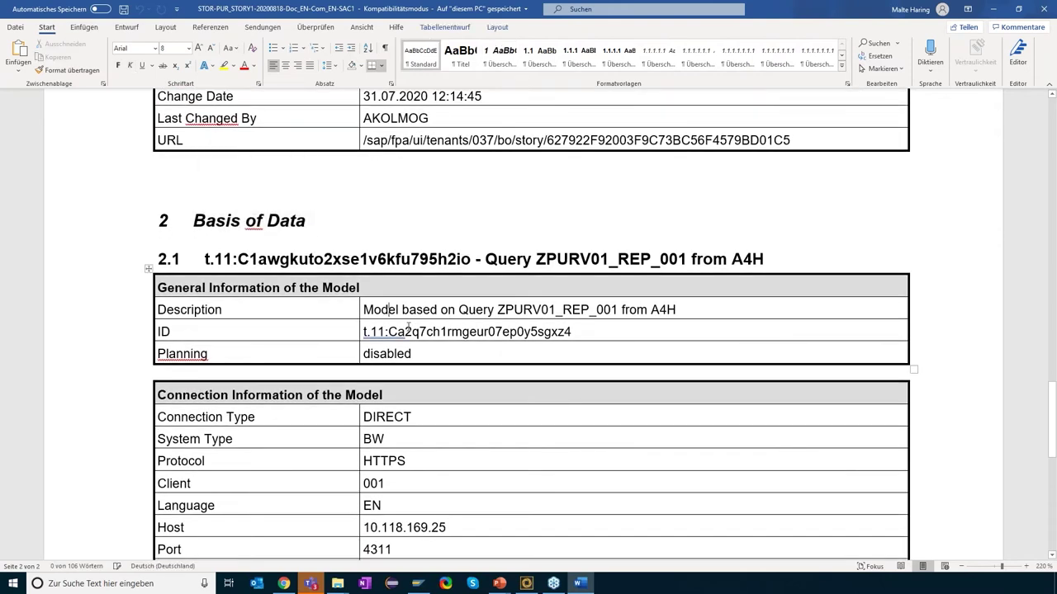
left_click_drag(498, 310, 617, 307)
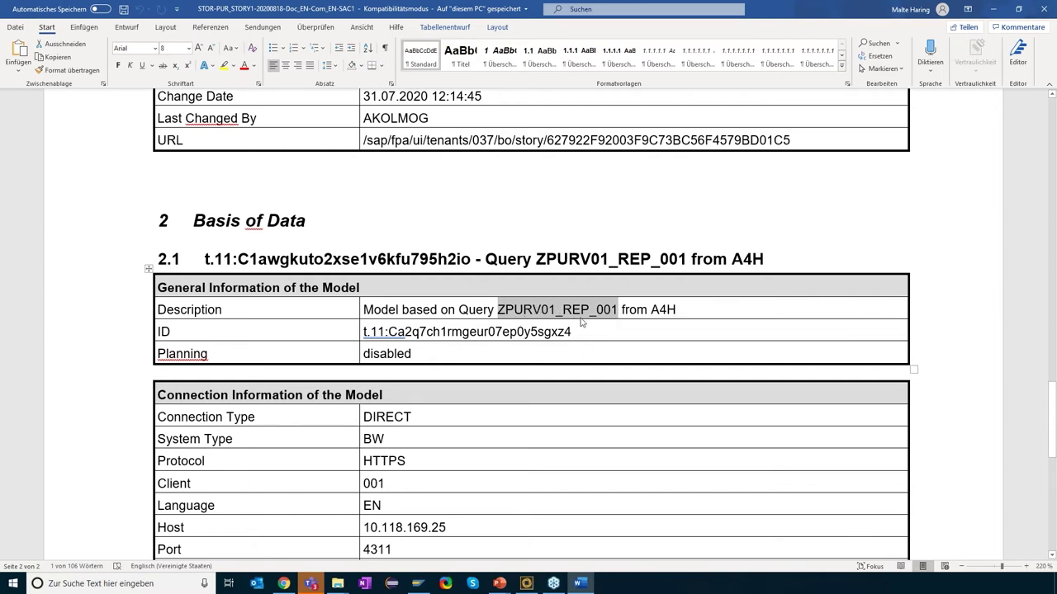
double_click(660, 309)
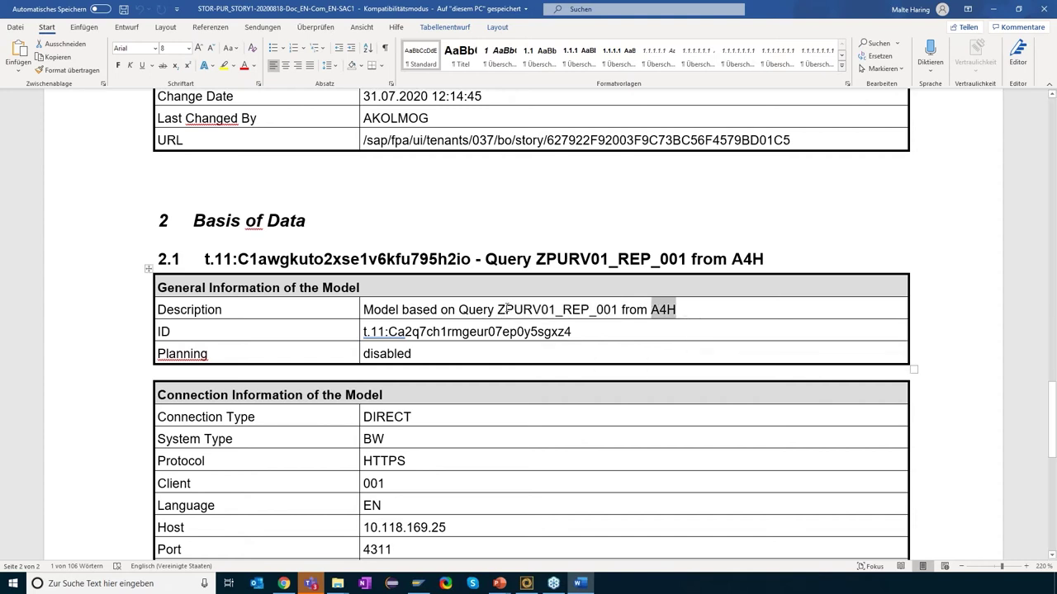
Copy the query name ZPURV01_REP_001 from the model description, switch back to Performer Suite and connect to the BW system A4H
left_click_drag(498, 310, 618, 310)
key("ctrl+c")
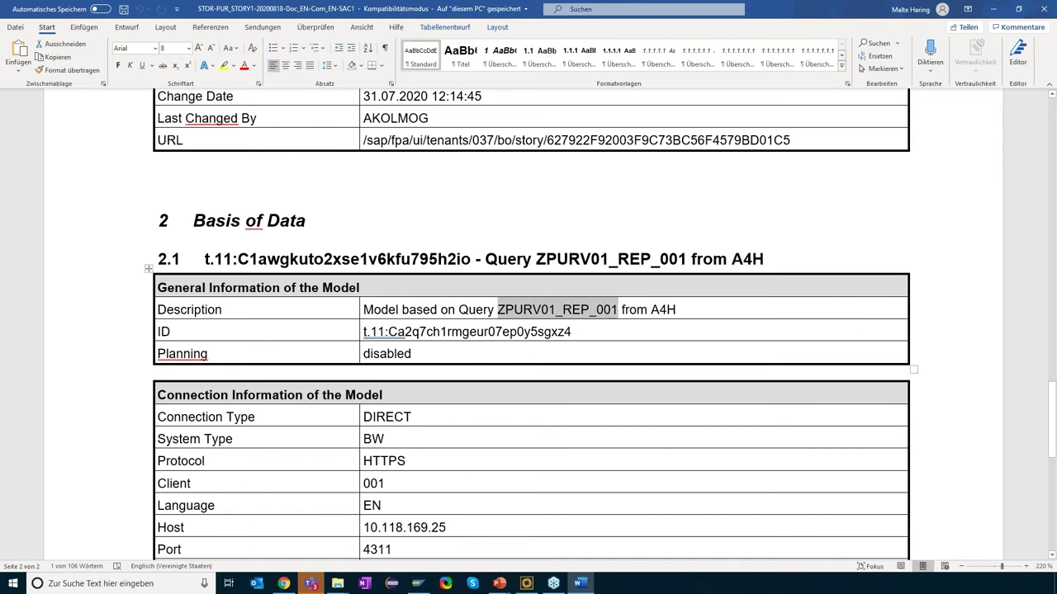
left_click(526, 583)
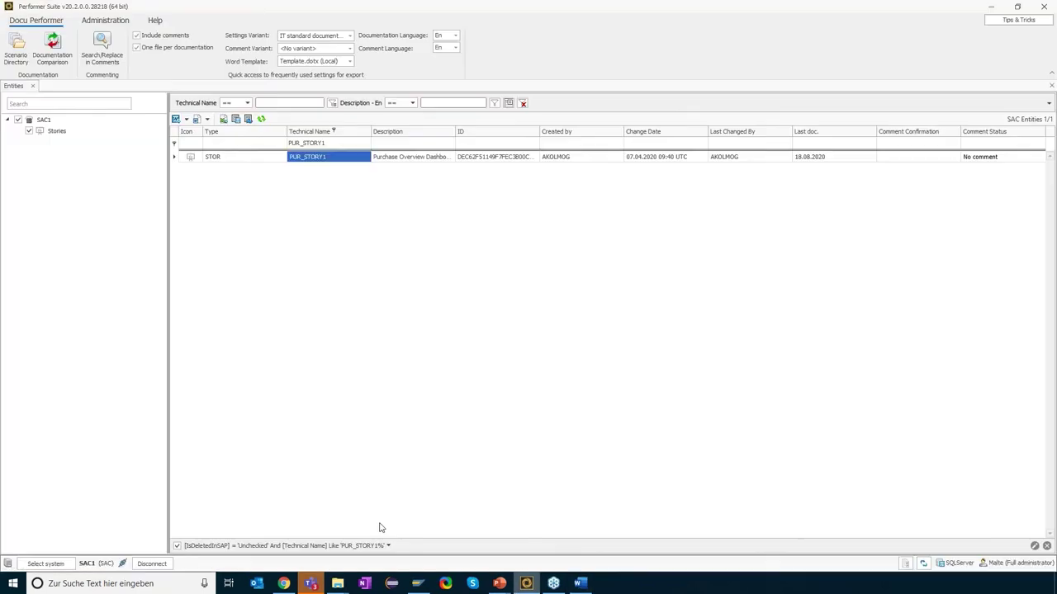
left_click(46, 563)
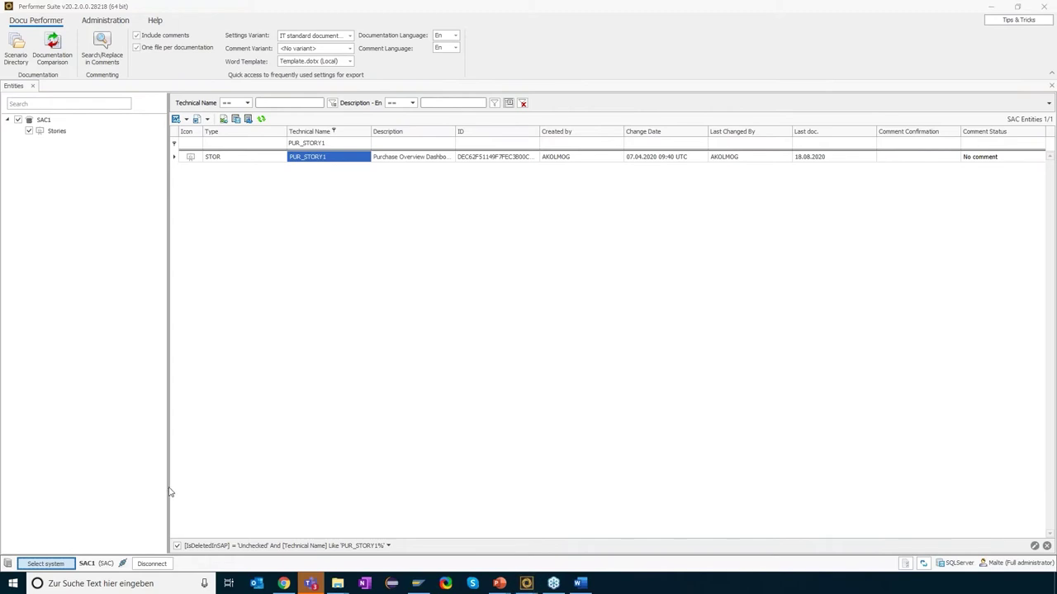
double_click(352, 283)
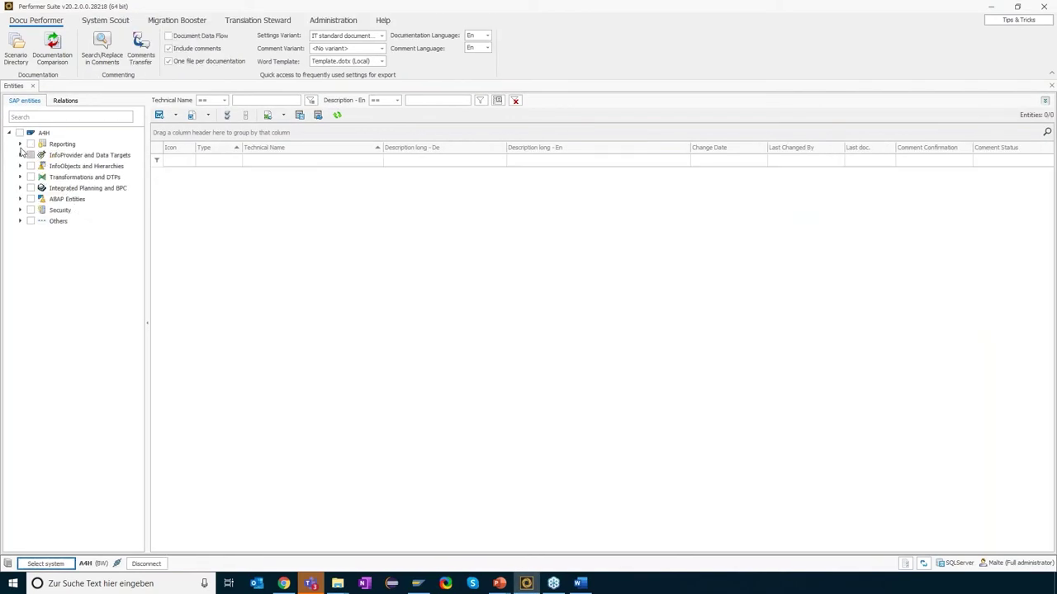
List the reporting queries of A4H and filter them by the technical name ZPURV01_REP_001
left_click(20, 144)
left_click(42, 155)
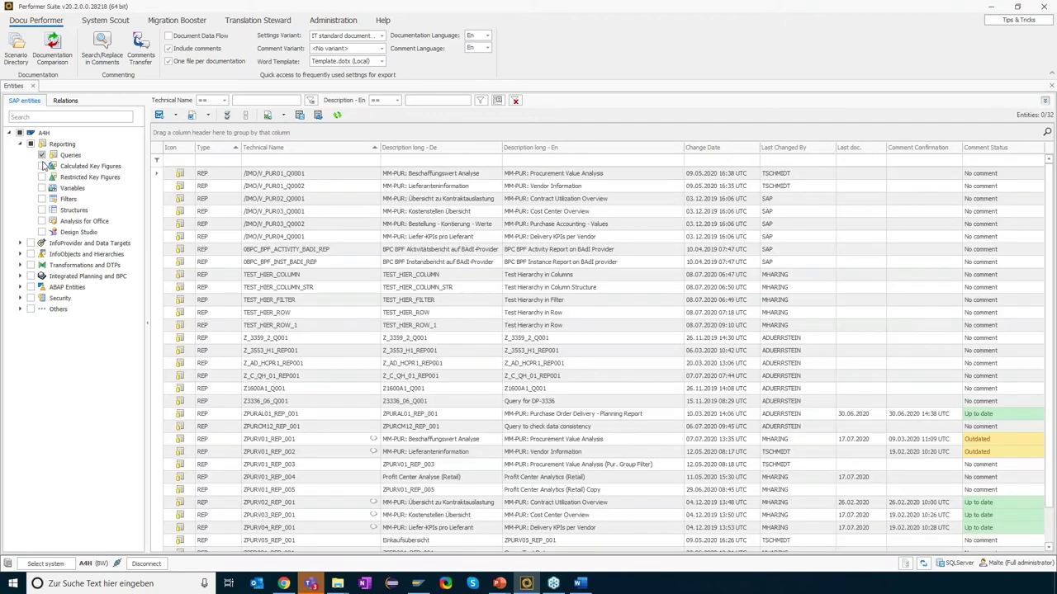
left_click(258, 160)
key("ctrl+v")
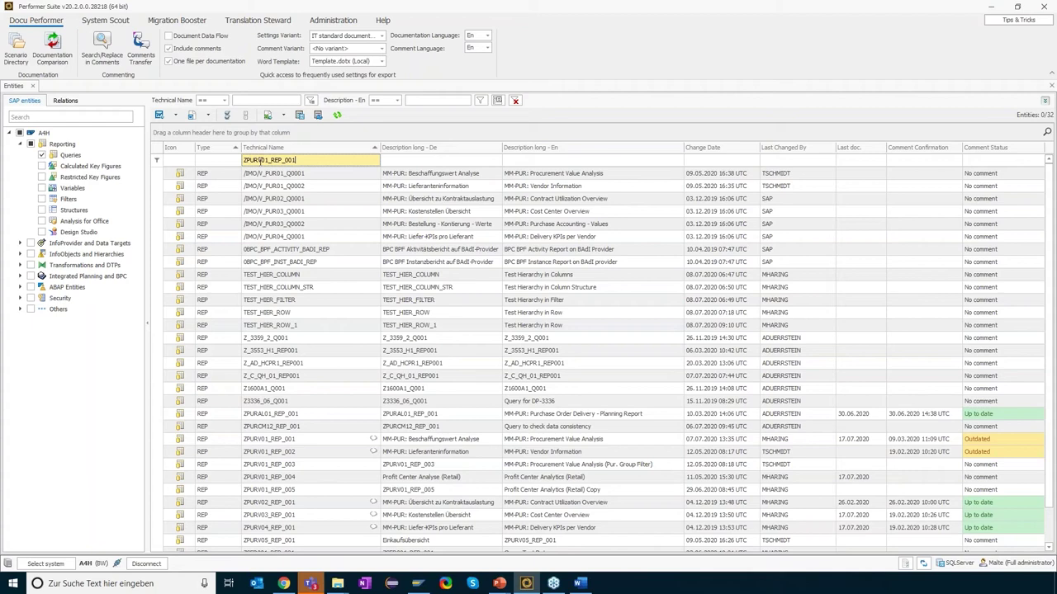
key("Return")
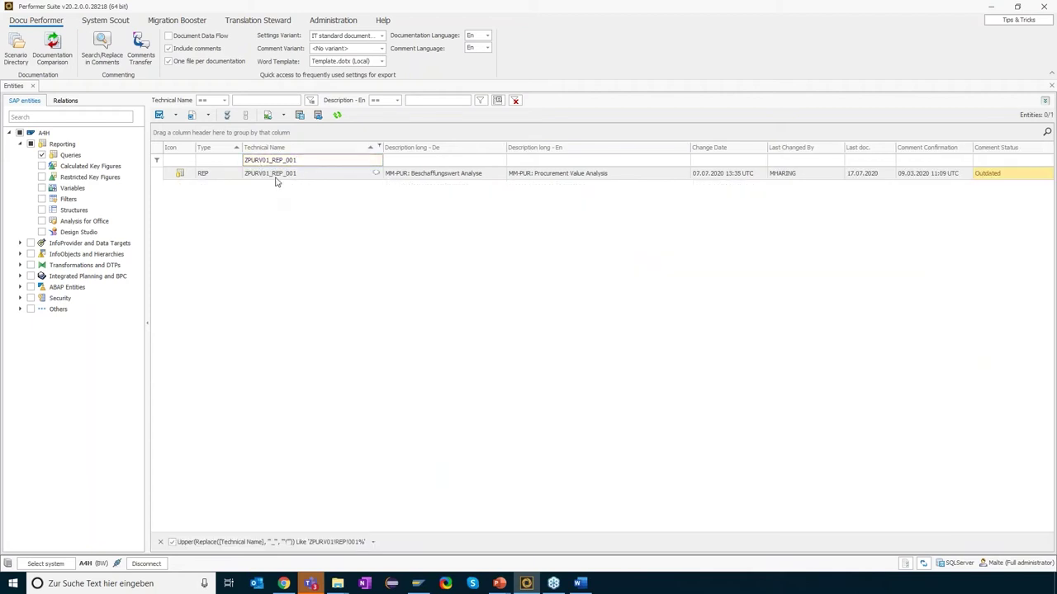
Run the System Scout Analyze/Compare function on the query ZPURV01_REP_001
left_click(275, 177)
right_click(277, 180)
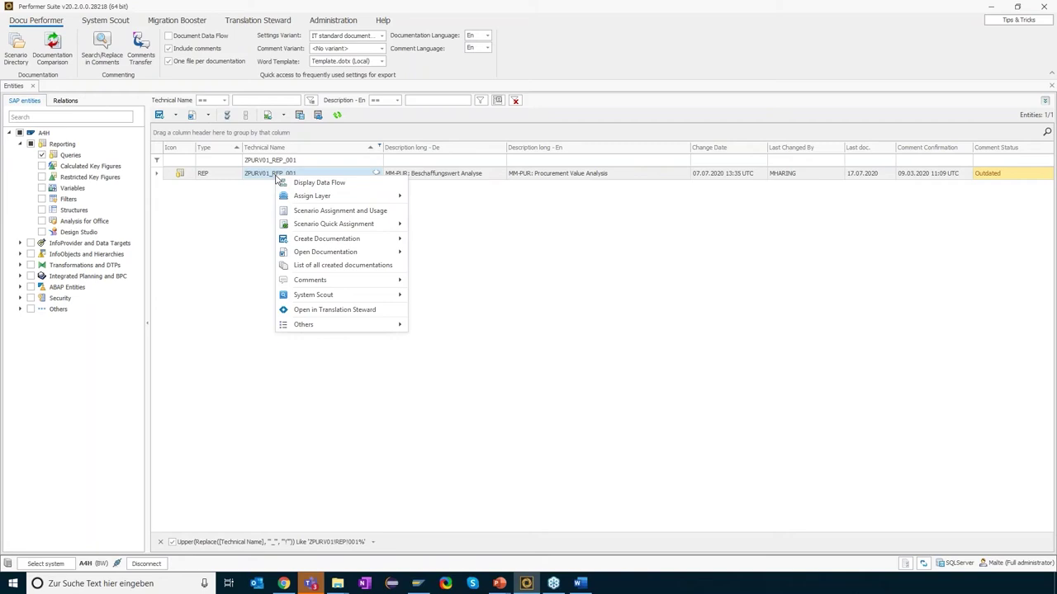
mouse_move(326, 295)
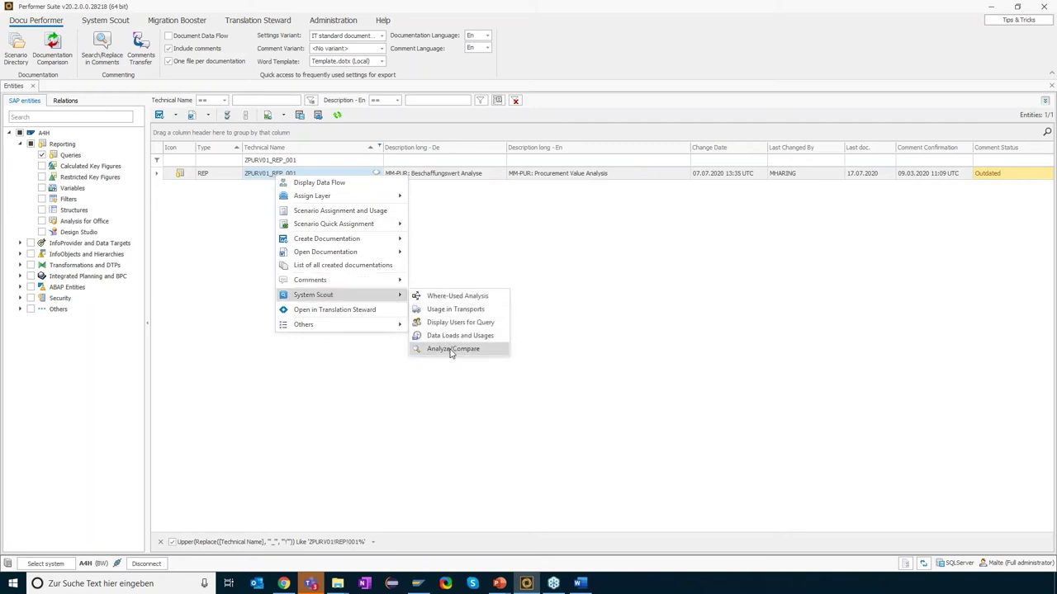
left_click(452, 349)
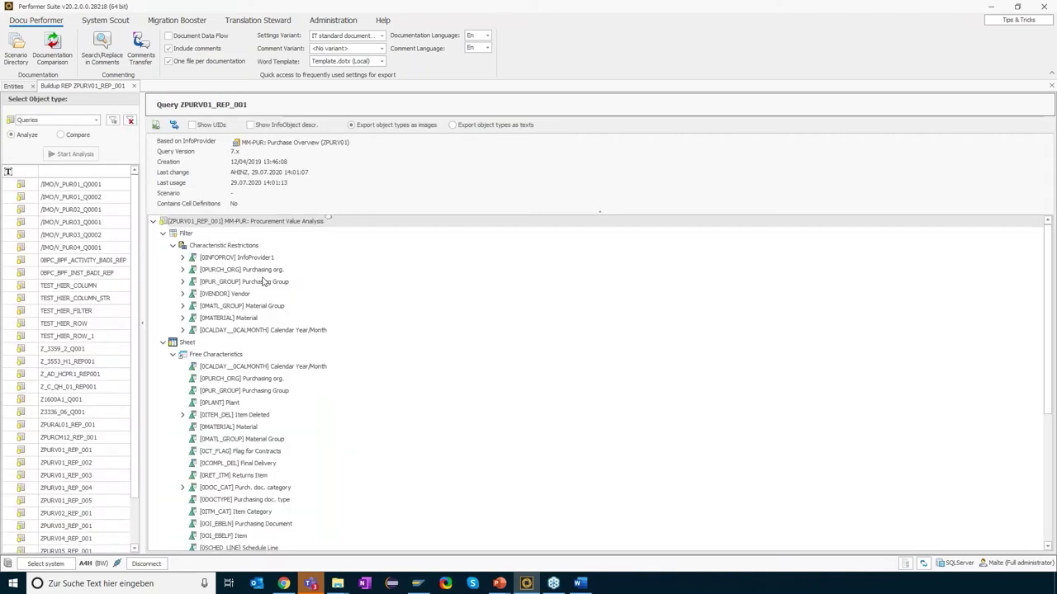
Examine the query's filters, characteristics and columns, expanding the key figures Average Order Price, Order Value Electronics and Order Quantity Electronics
left_click(233, 258)
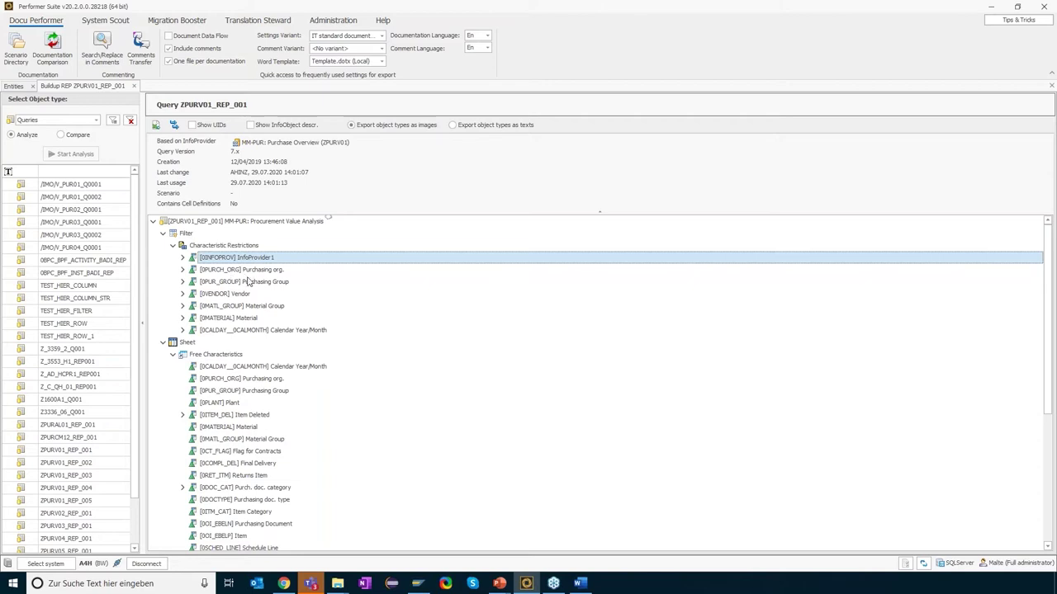
scroll(247, 284, "down", 1)
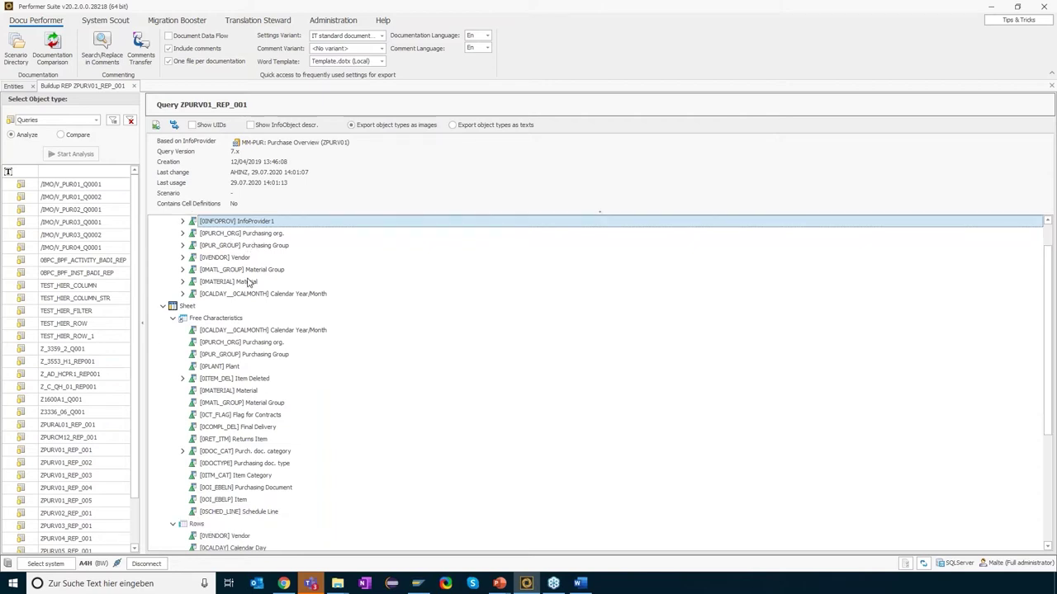
scroll(247, 284, "down", 5)
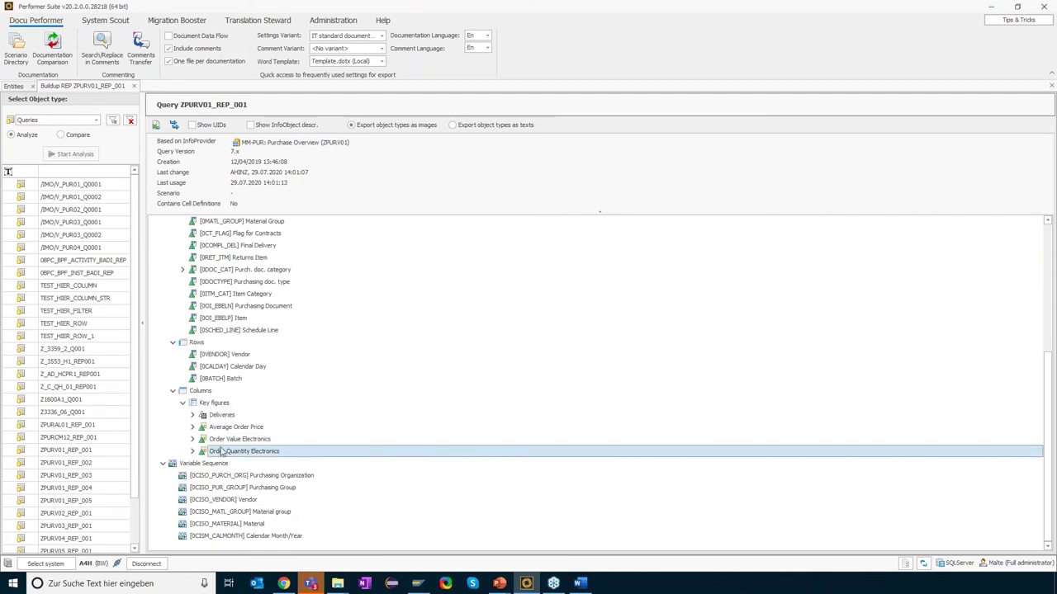
left_click(192, 427)
left_click(202, 440)
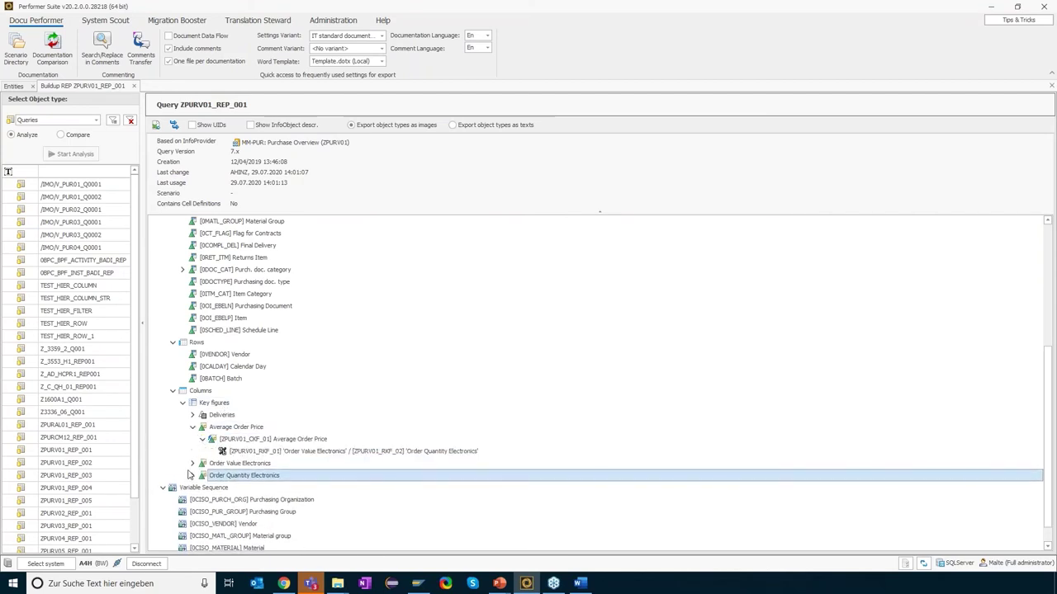
left_click(193, 464)
left_click(202, 475)
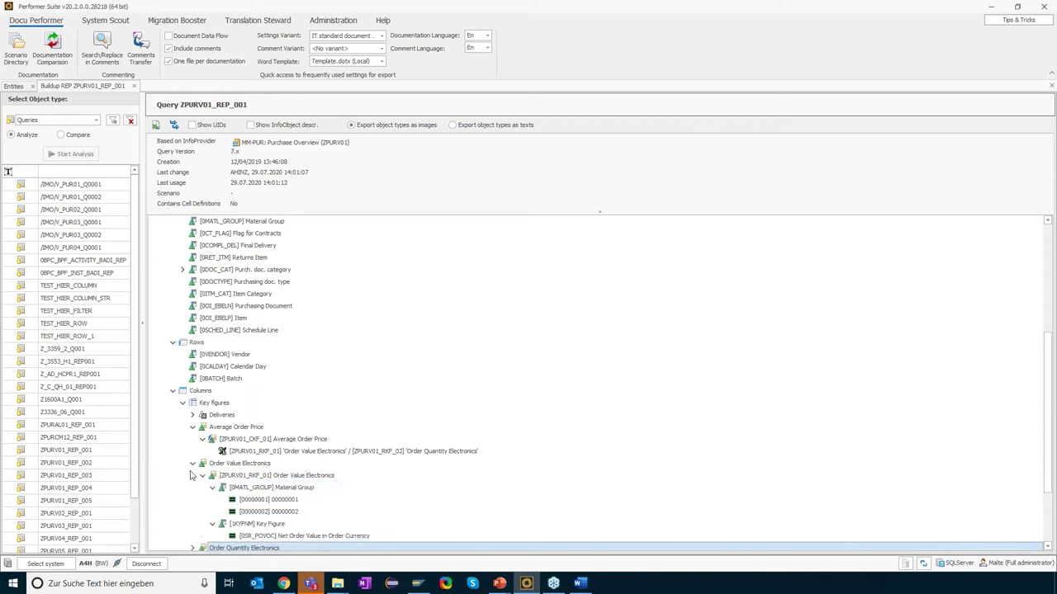
scroll(189, 476, "down", 3)
left_click(192, 451)
left_click(202, 463)
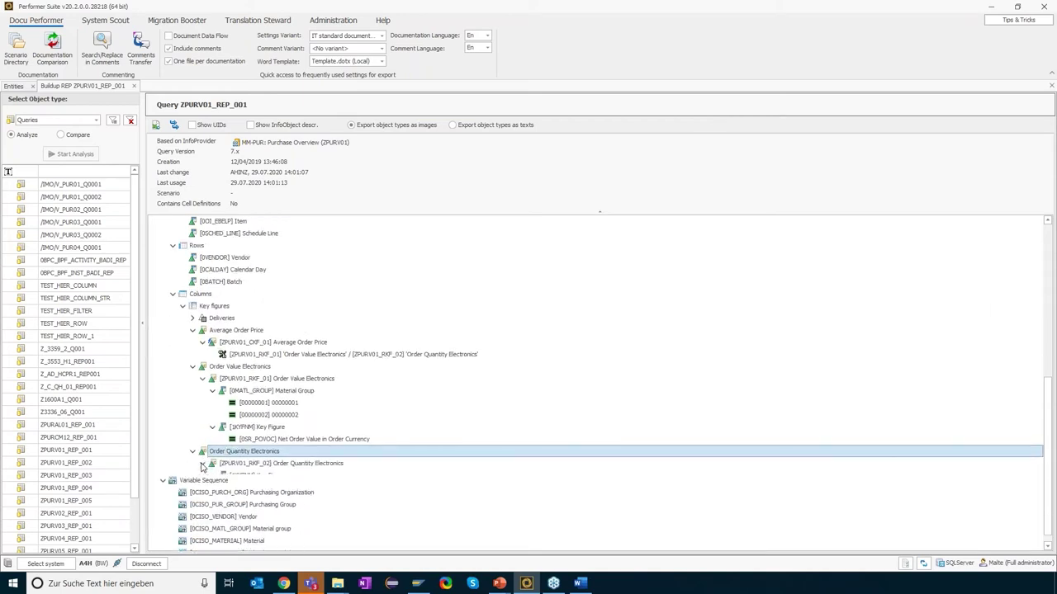
left_click(202, 463)
left_click(193, 450)
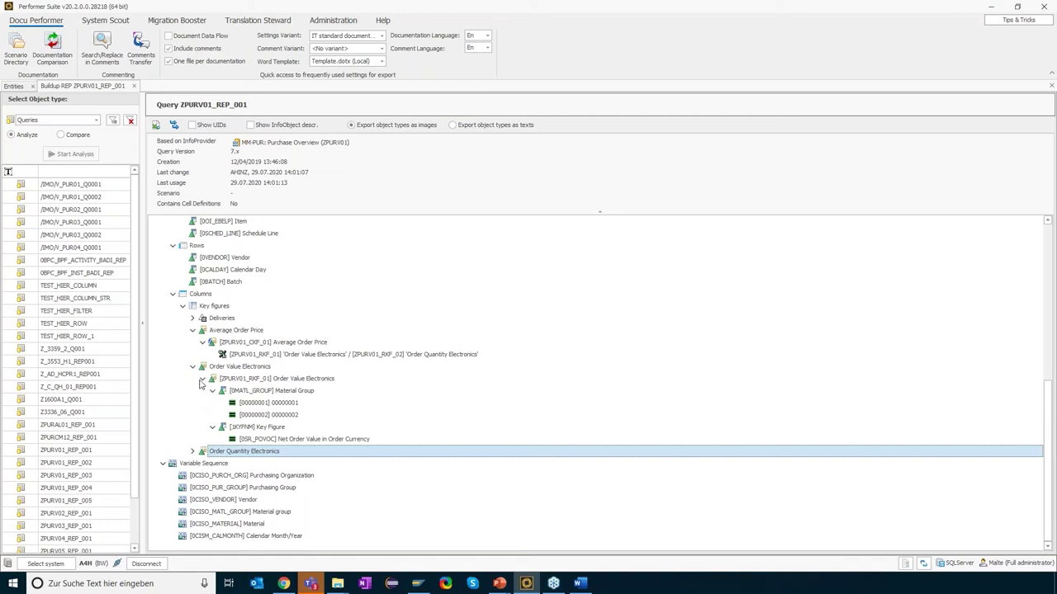
left_click(203, 378)
scroll(195, 328, "up", 4)
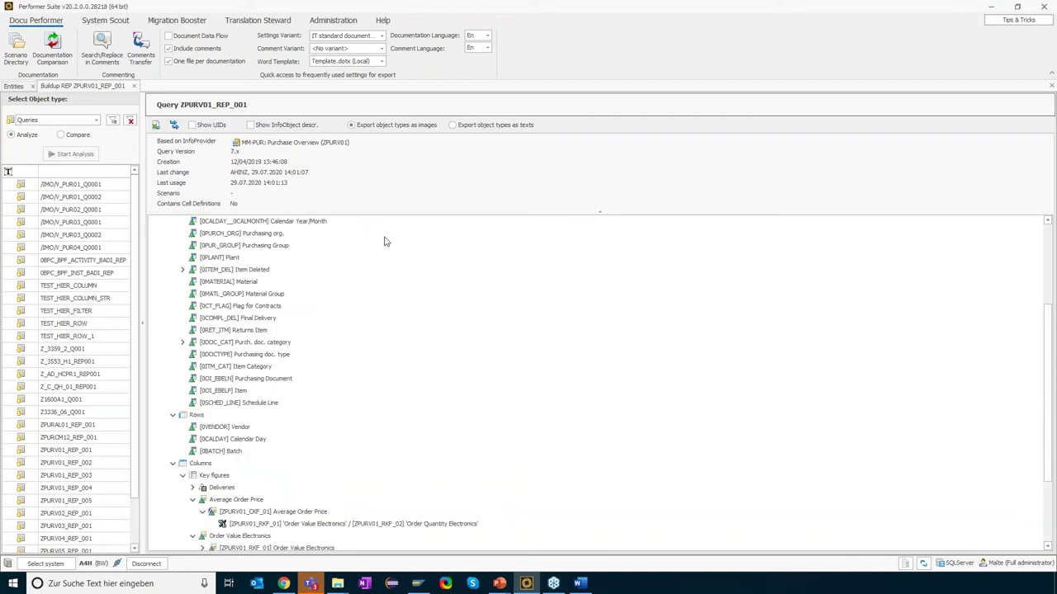
scroll(388, 256, "up", 5)
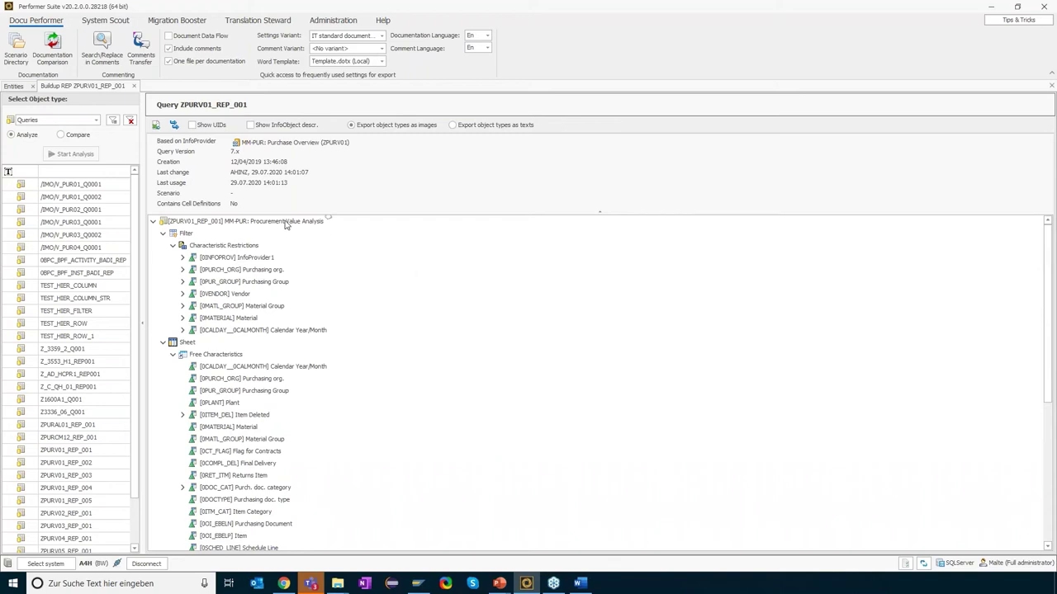
Display the offline downwards data flow of ZPURV01_REP_001 in network and tree view, and switch the diagram to wider object boxes
right_click(286, 223)
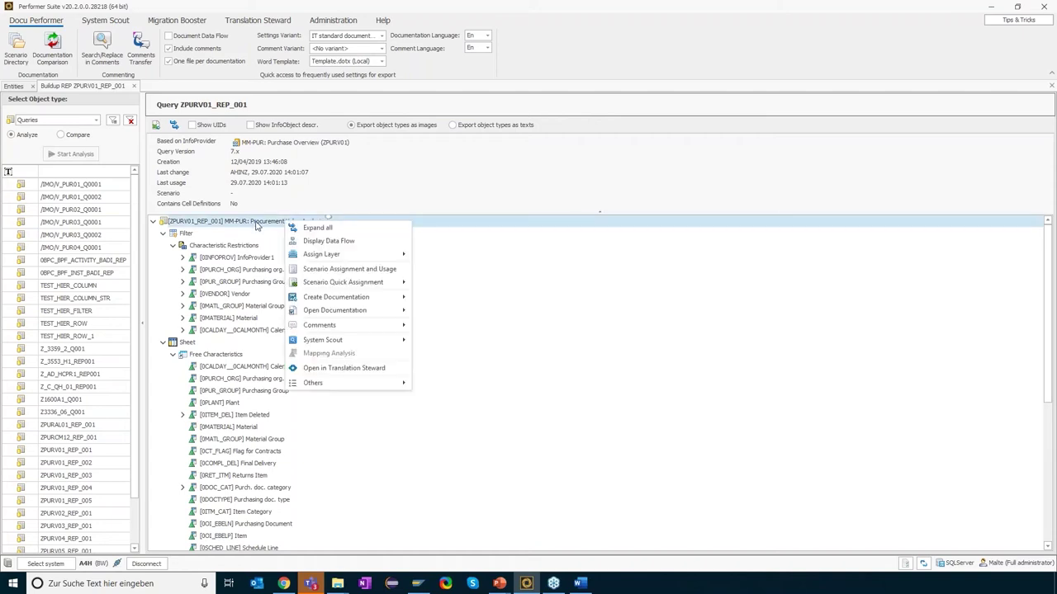
left_click(359, 245)
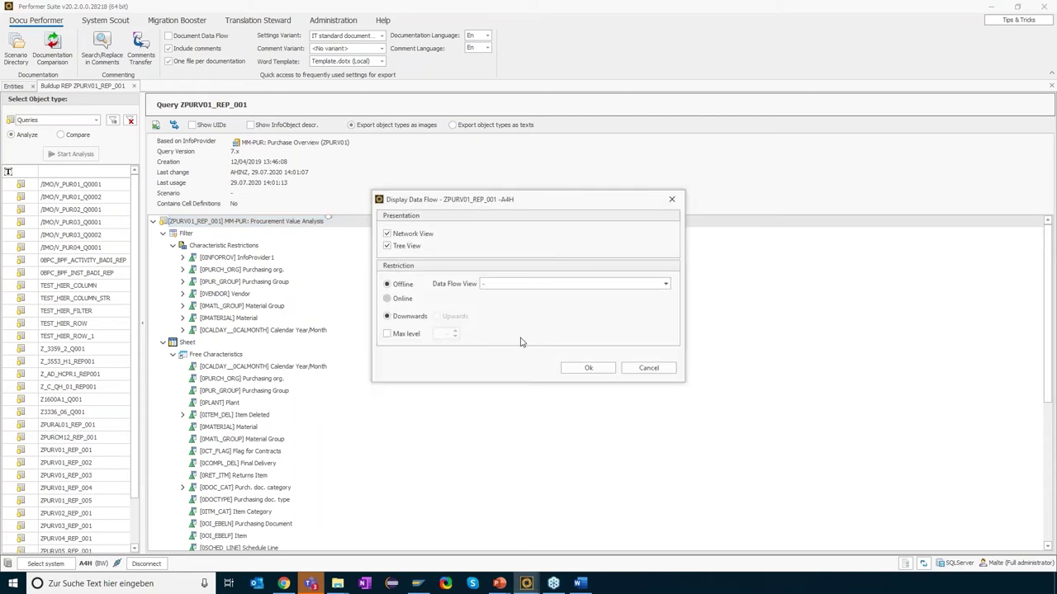
left_click(584, 368)
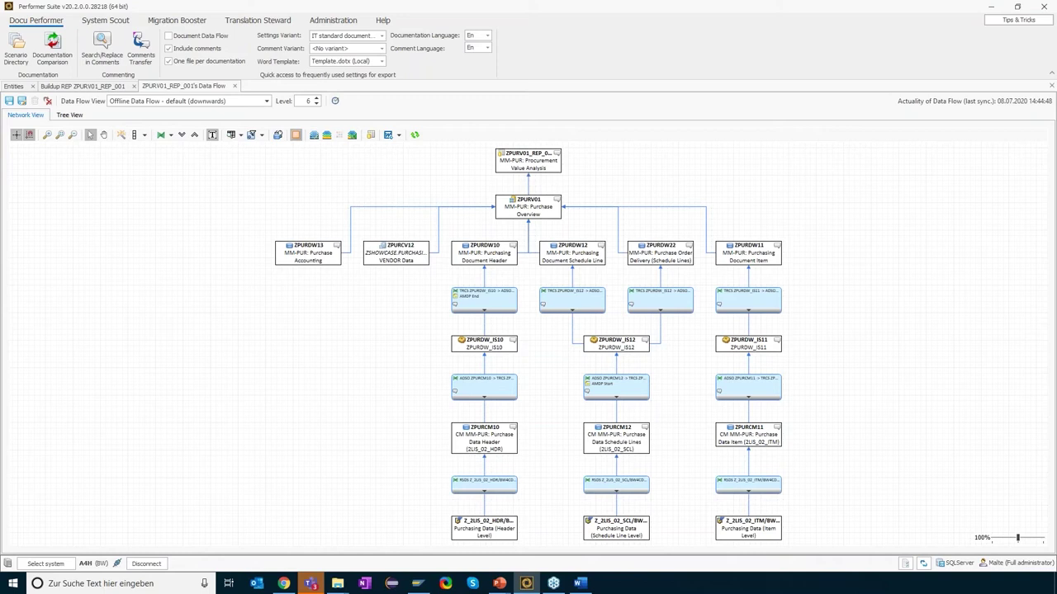
left_click(145, 135)
left_click(151, 189)
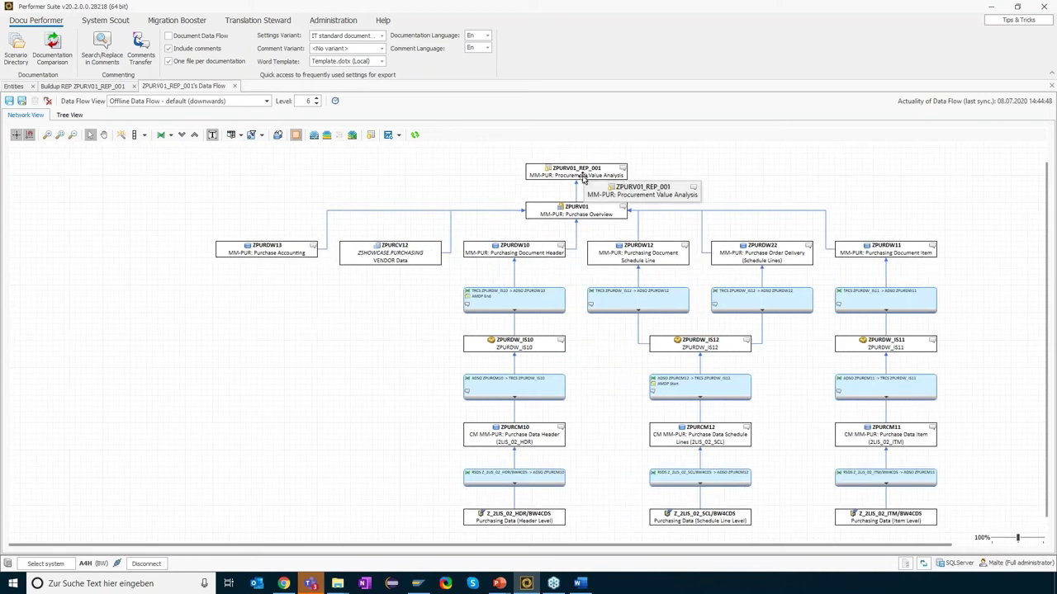
Examine the data flow paths of CompositeProvider ZPURV01, its five advanced DSOs and the calculation view ZPURCV12
left_click(583, 213)
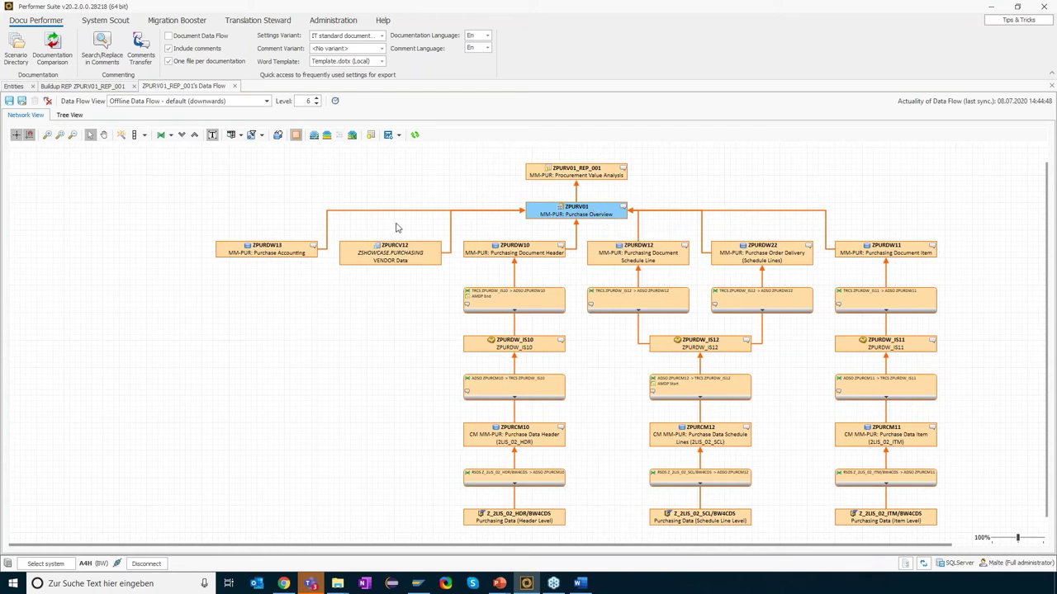
left_click(264, 248)
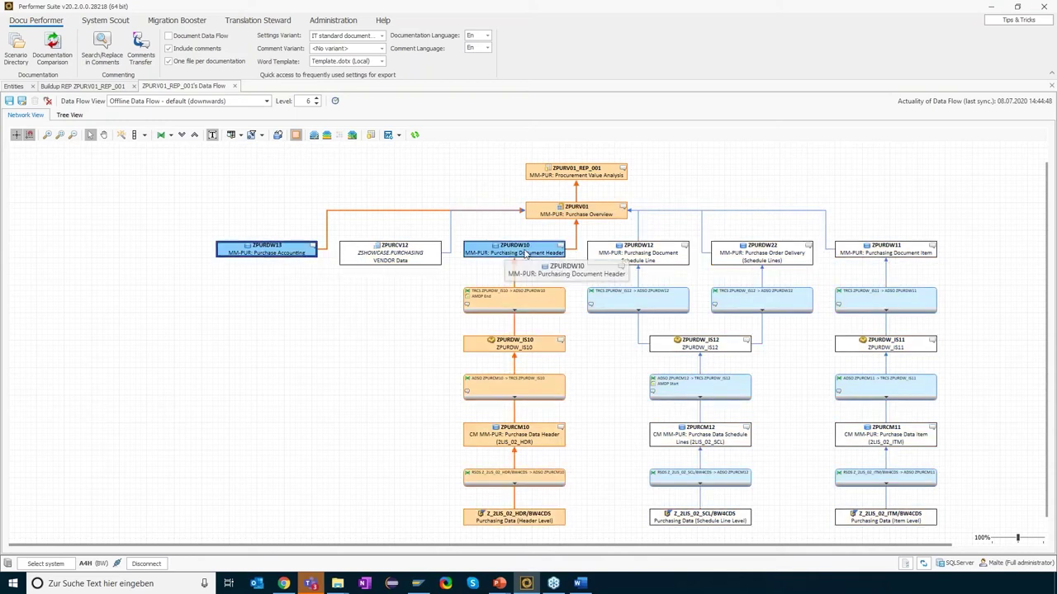
left_click(679, 253, "ctrl")
left_click(760, 252, "ctrl")
left_click(869, 253, "ctrl")
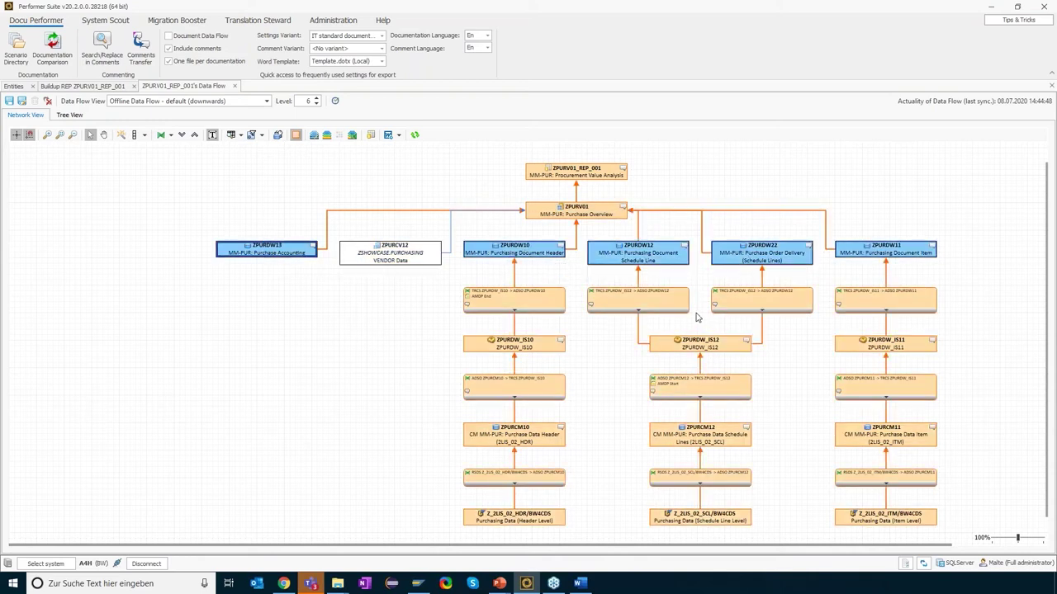
left_click(403, 255)
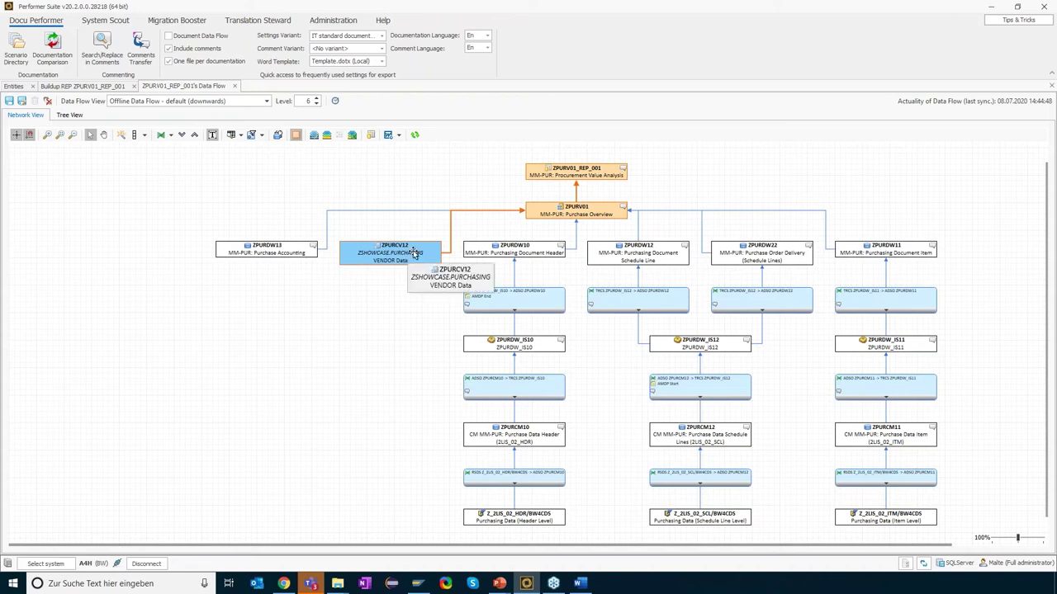
left_click(391, 299)
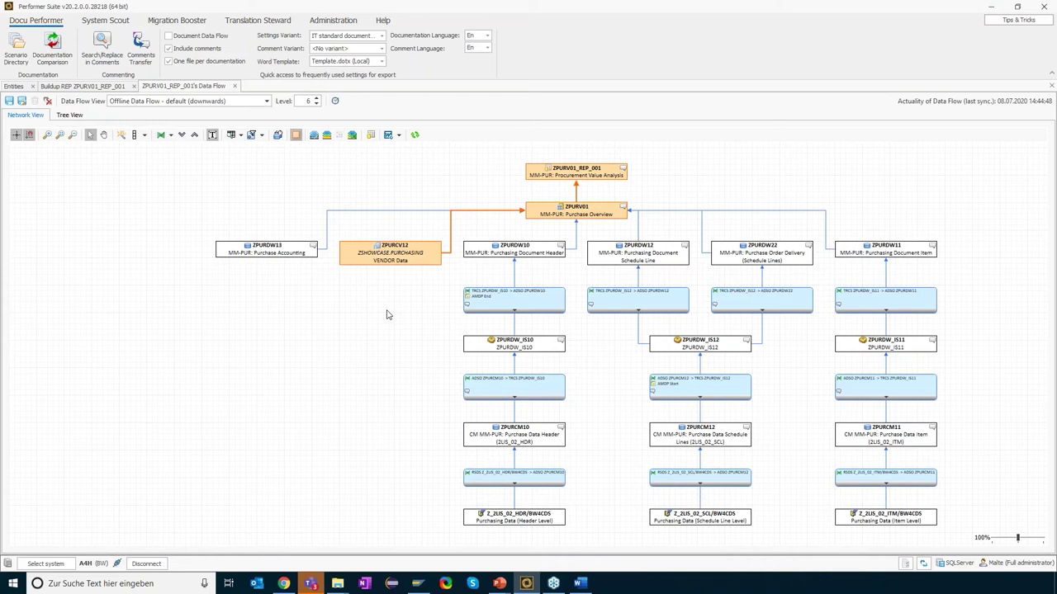
Run the System Scout Analyze/Compare function on the CompositeProvider ZPURV01 in the data flow
right_click(601, 209)
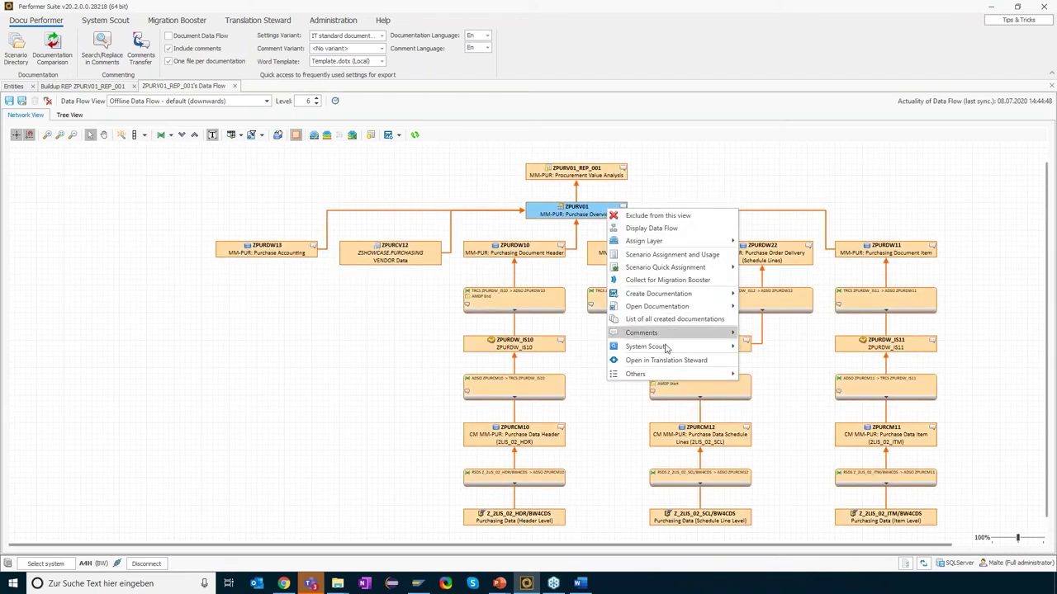
mouse_move(667, 347)
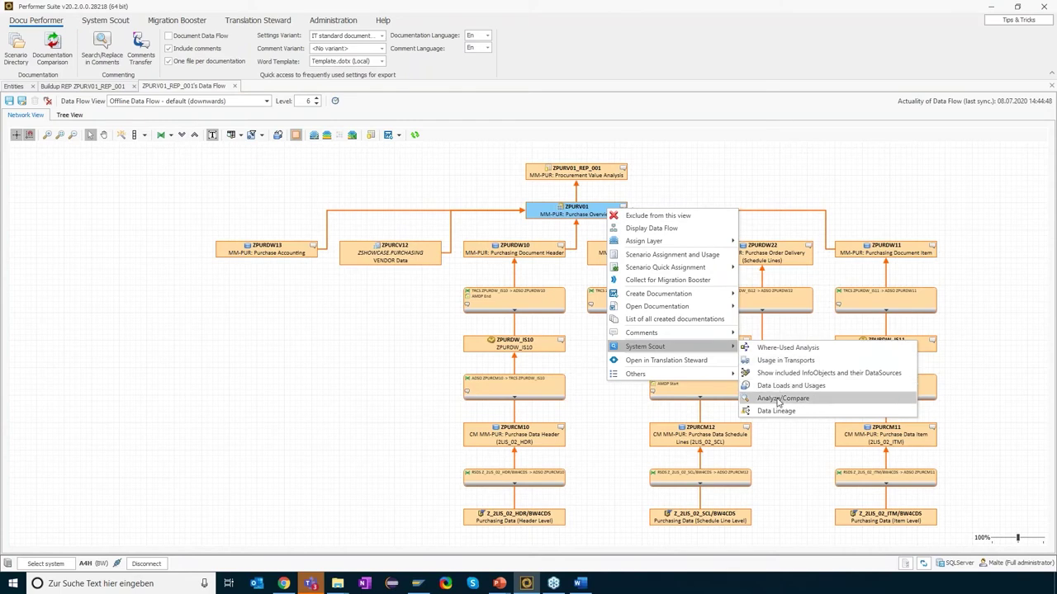
left_click(777, 401)
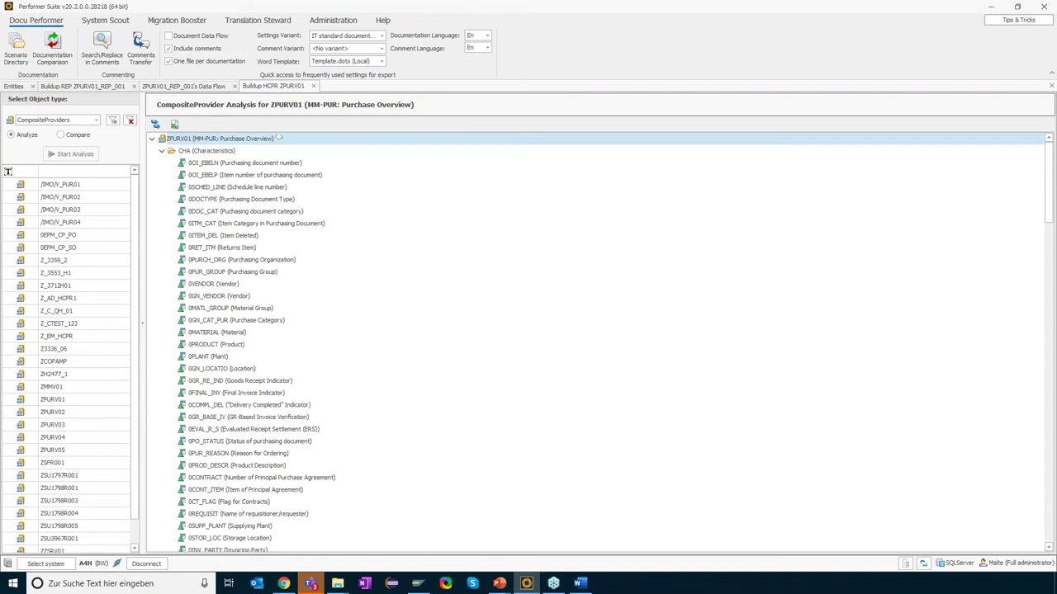
Search the CompositeProvider analysis of ZPURV01 for VOL and for VAL
left_click(451, 235)
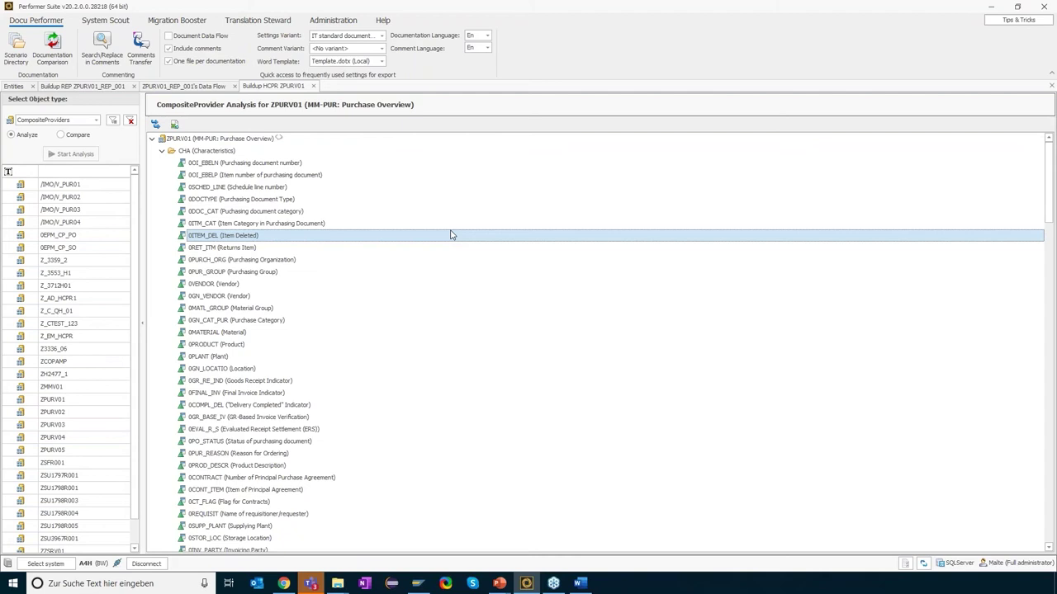
key("ctrl+f")
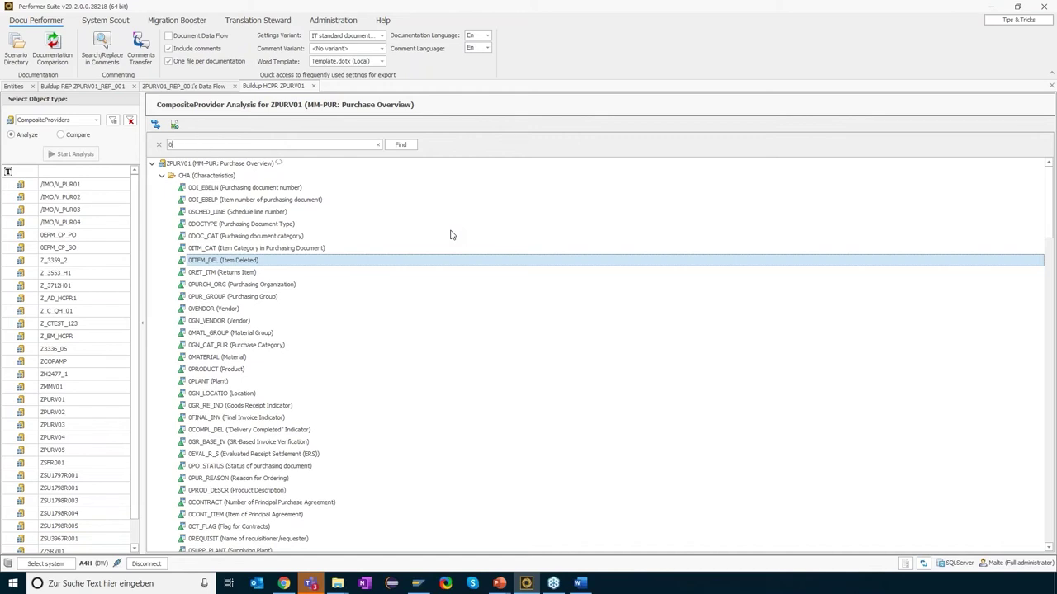
type("VOL")
key("Return")
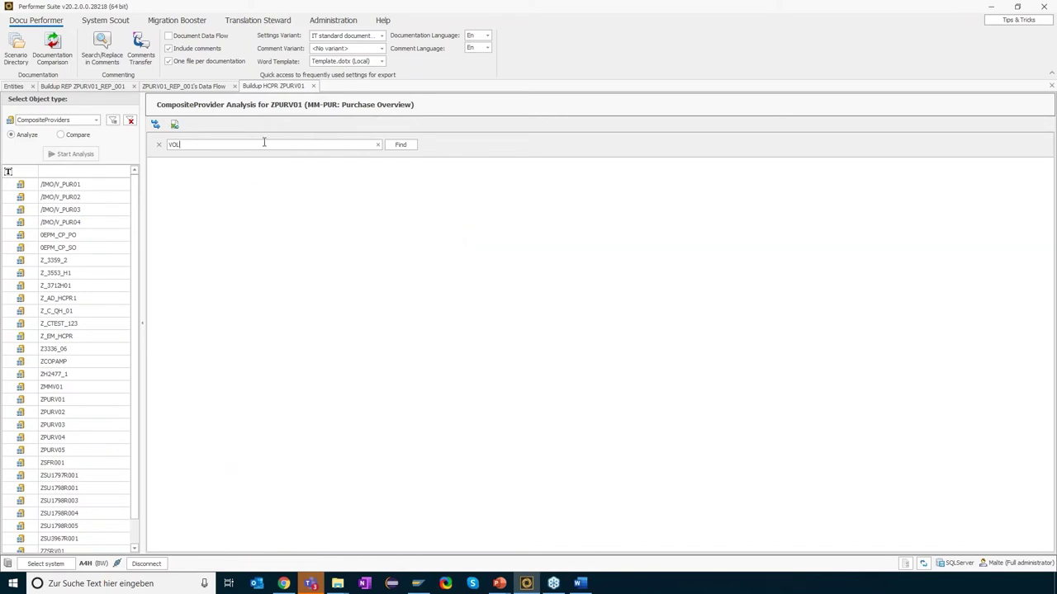
double_click(196, 143)
key("BackSpace")
type("VAL")
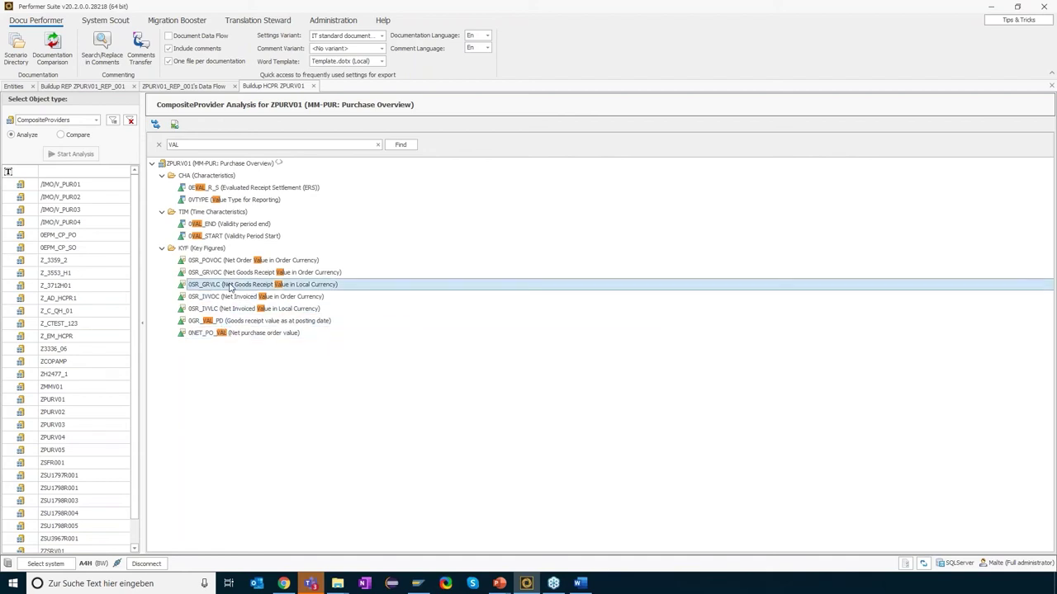
left_click(232, 288)
Repeat the search for VOL in the ZPURV01 analysis and clear the search text
double_click(200, 146)
key("BackSpace")
type("VOL")
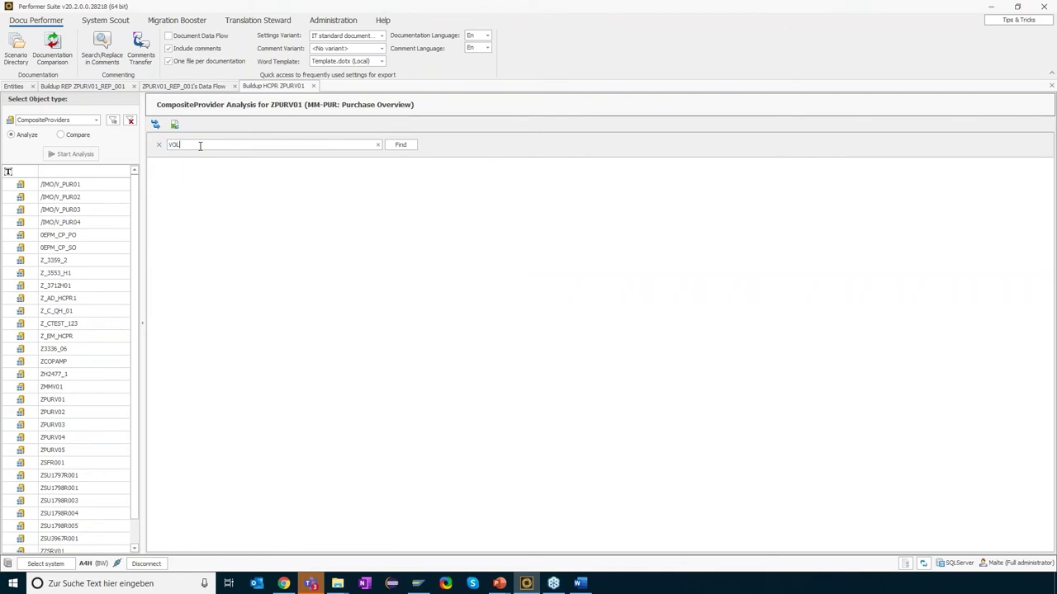
key("BackSpace")
key("BackSpace")
key("BackSpace")
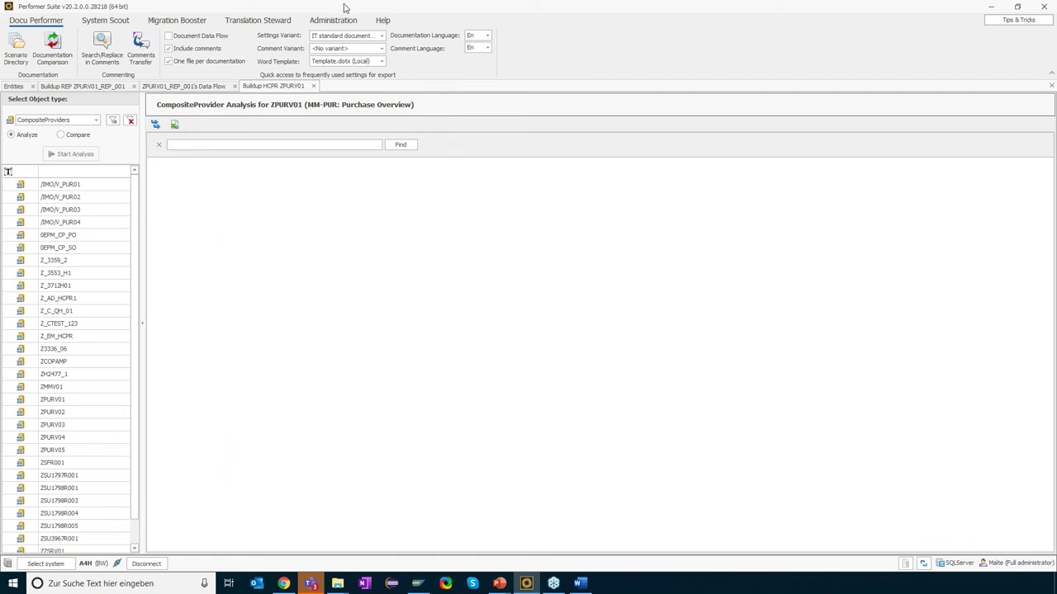
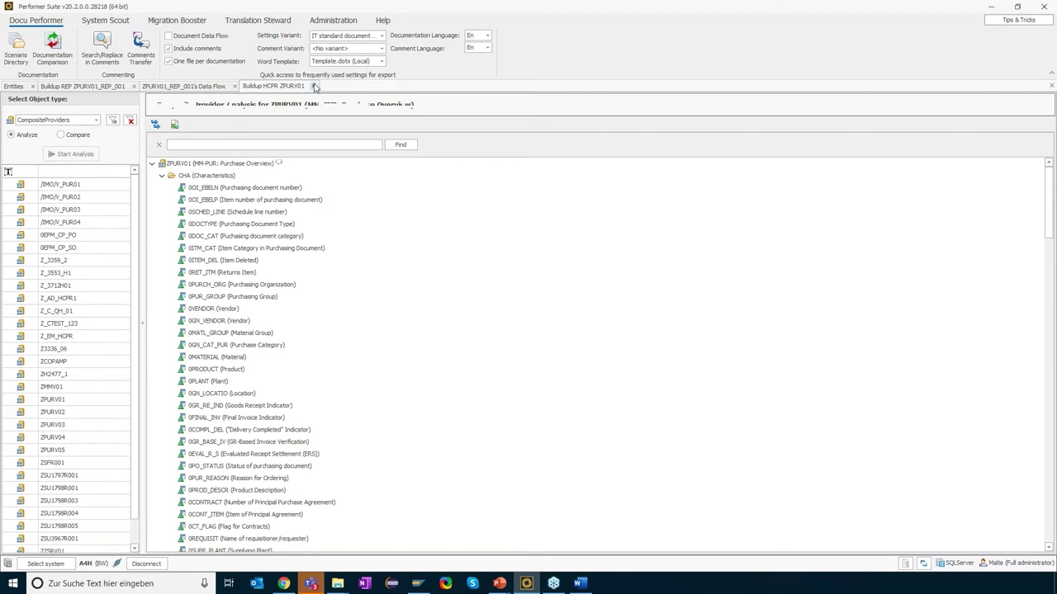
Run Analyze/Compare on the advanced DSOs ZPURDW13, ZPURDW10, ZPURDW12, ZPURDW22 and ZPURDW11 together from the data flow, without additional DTPs
left_click(196, 86)
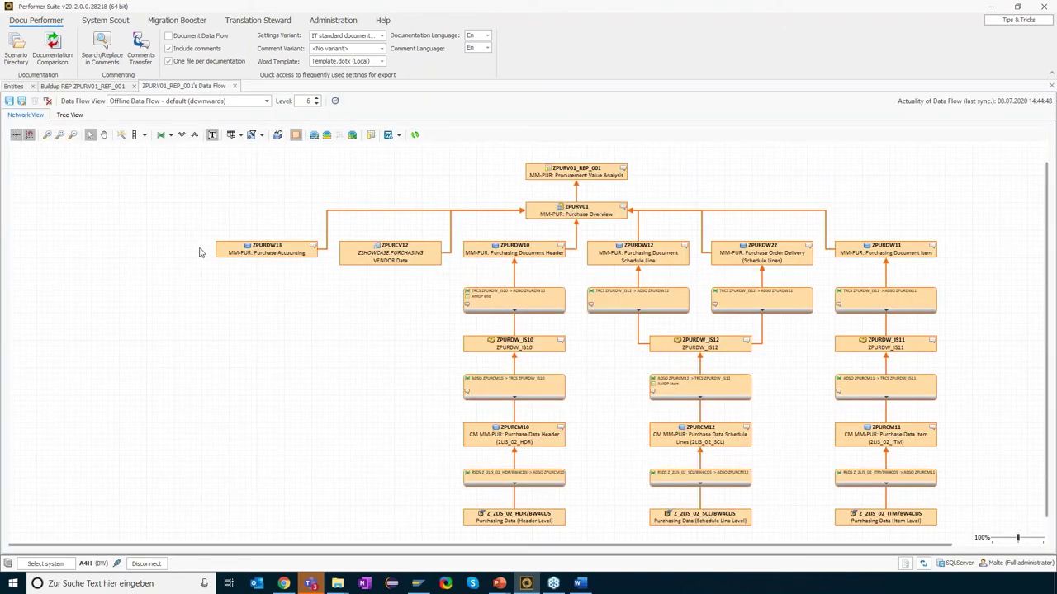
left_click(265, 251)
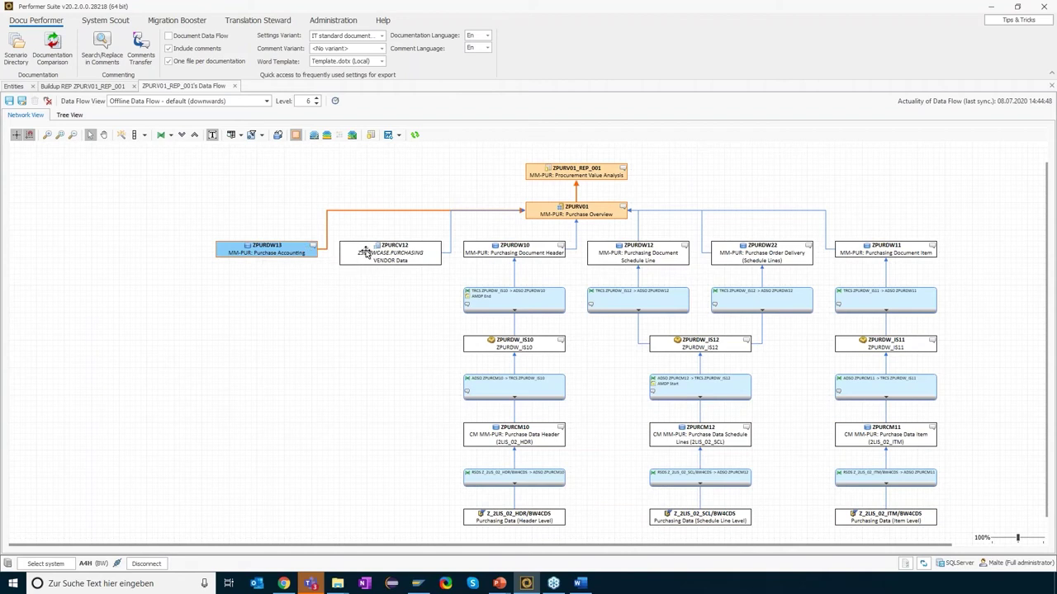
left_click(529, 252, "ctrl")
left_click(642, 254, "ctrl")
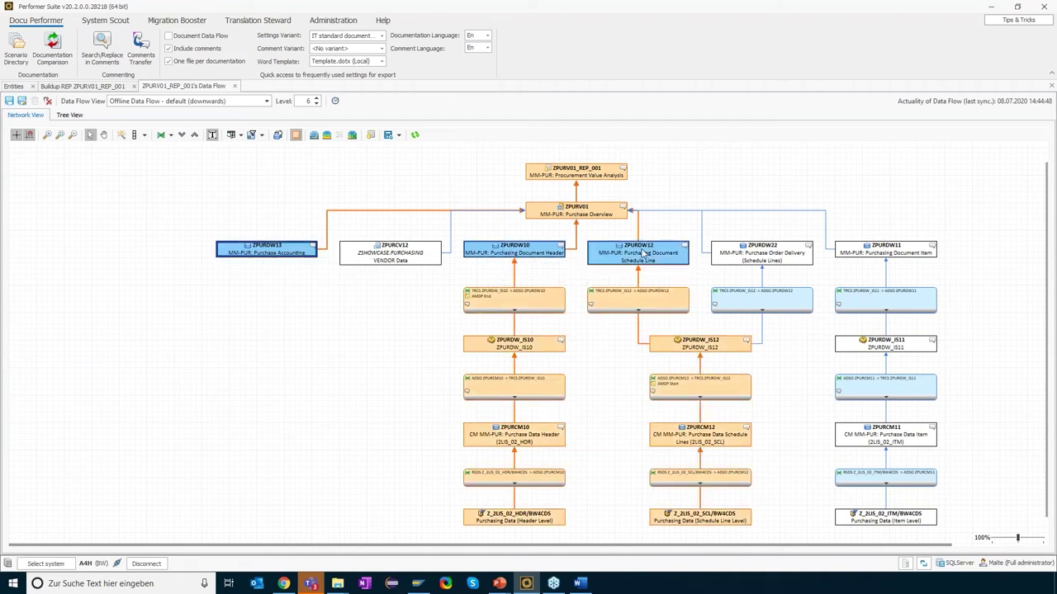
left_click(855, 254, "ctrl")
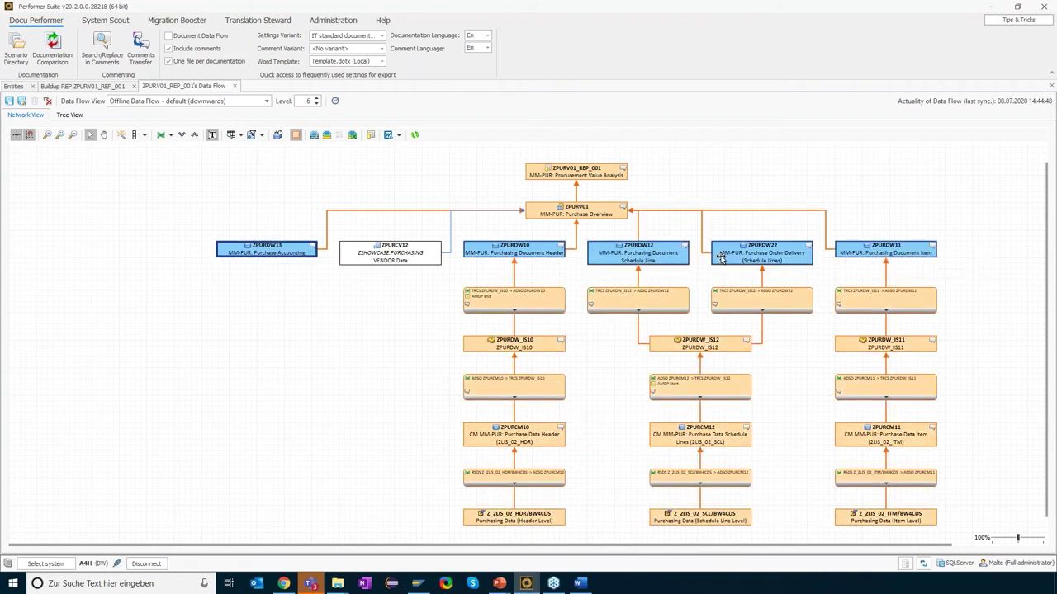
right_click(528, 251)
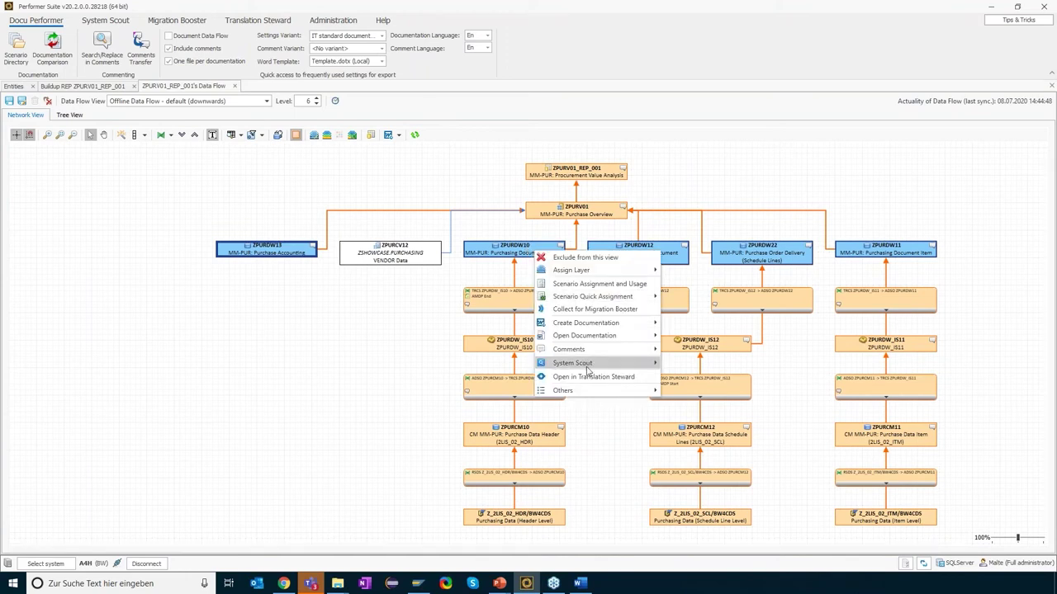
mouse_move(589, 364)
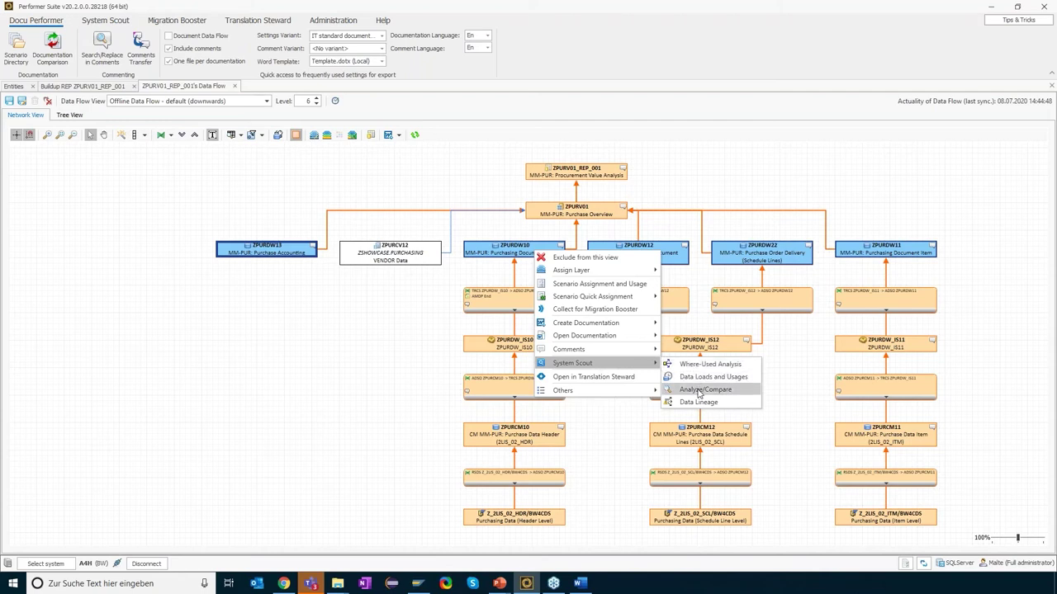
left_click(699, 389)
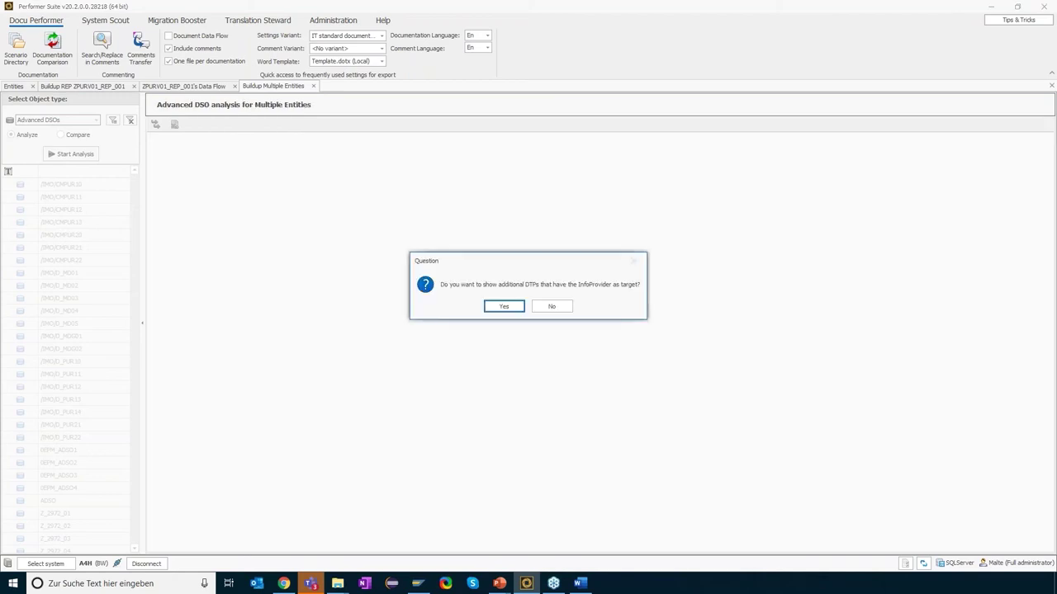
left_click(548, 307)
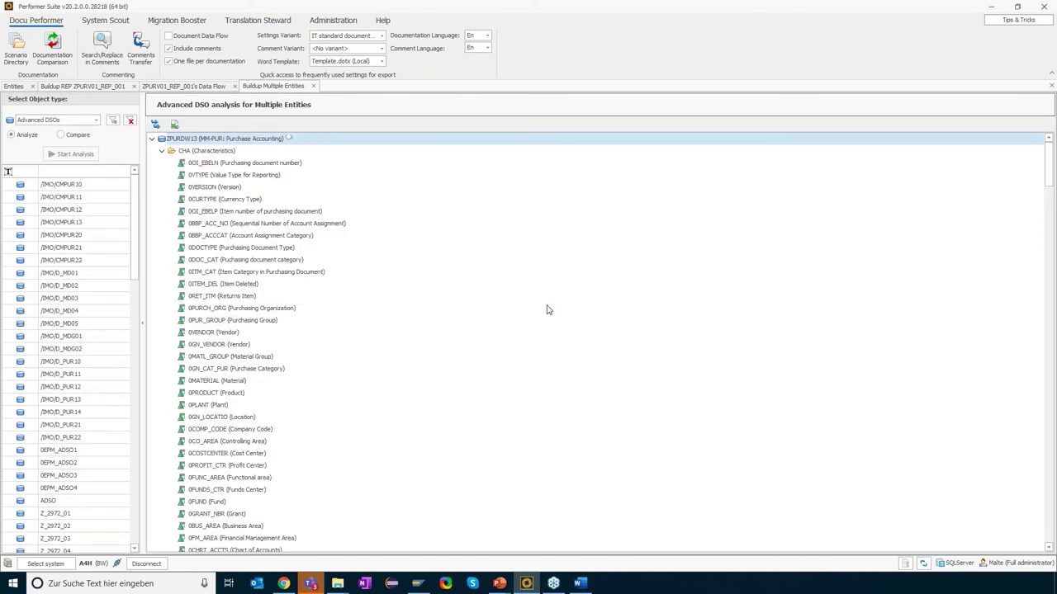
Collapse all five advanced DSOs in the analysis tree and expand ZPURDW13 again
left_click(154, 139)
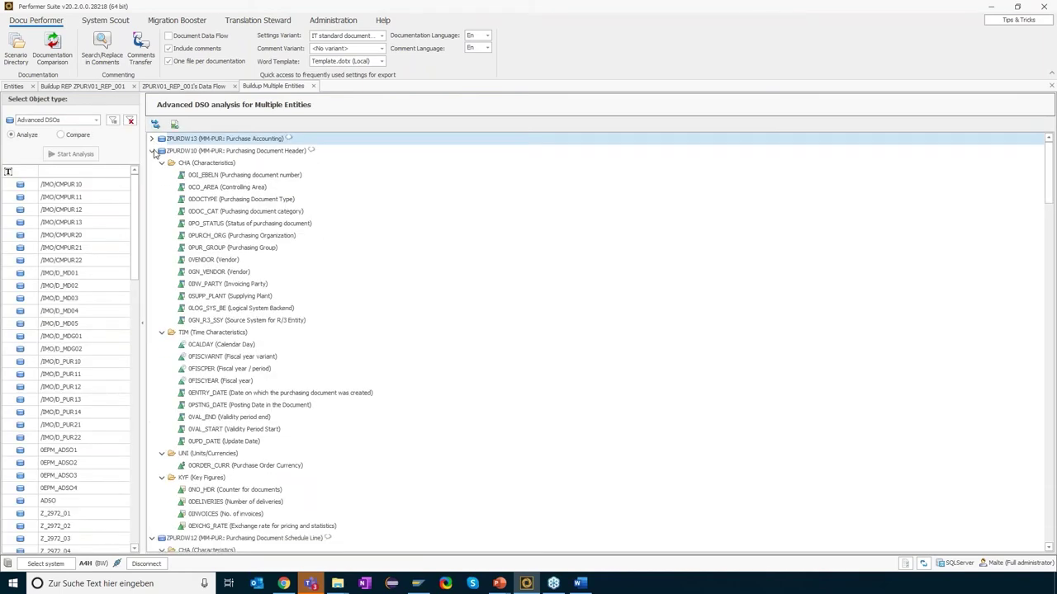
left_click(153, 150)
left_click(152, 164)
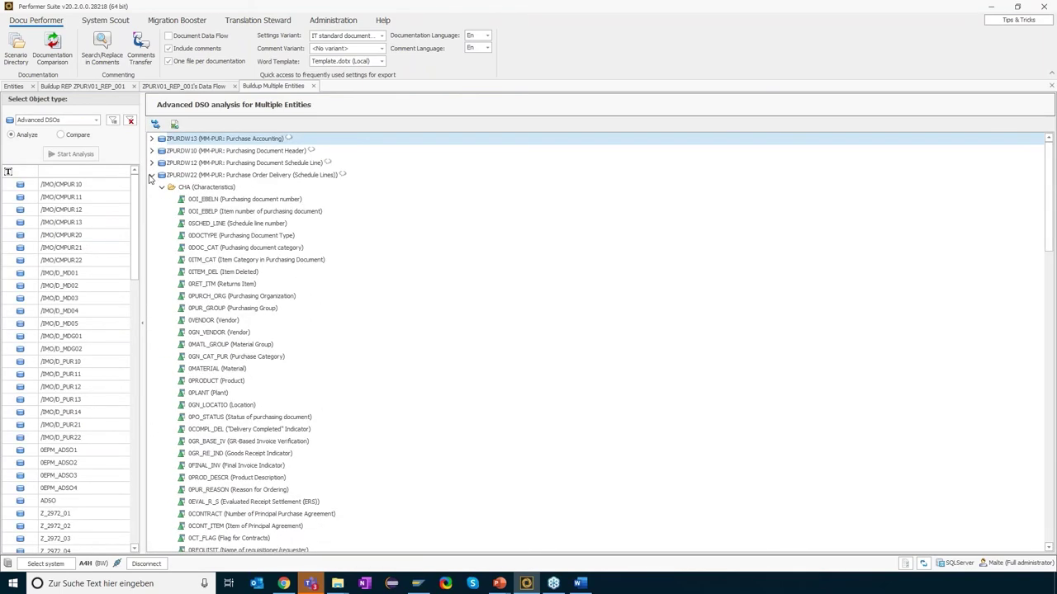
left_click(152, 175)
left_click(152, 187)
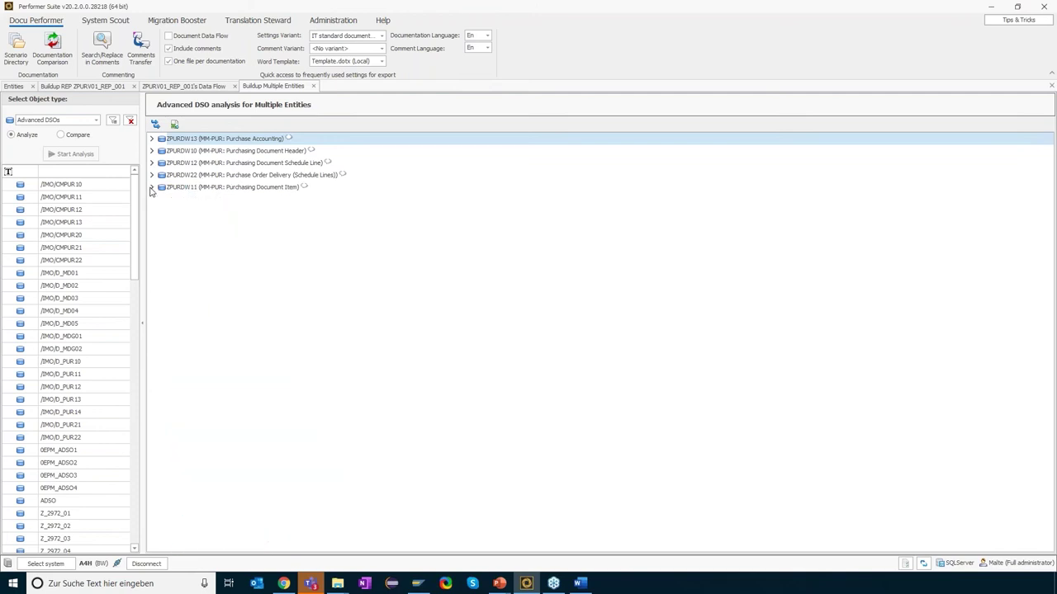
left_click(152, 139)
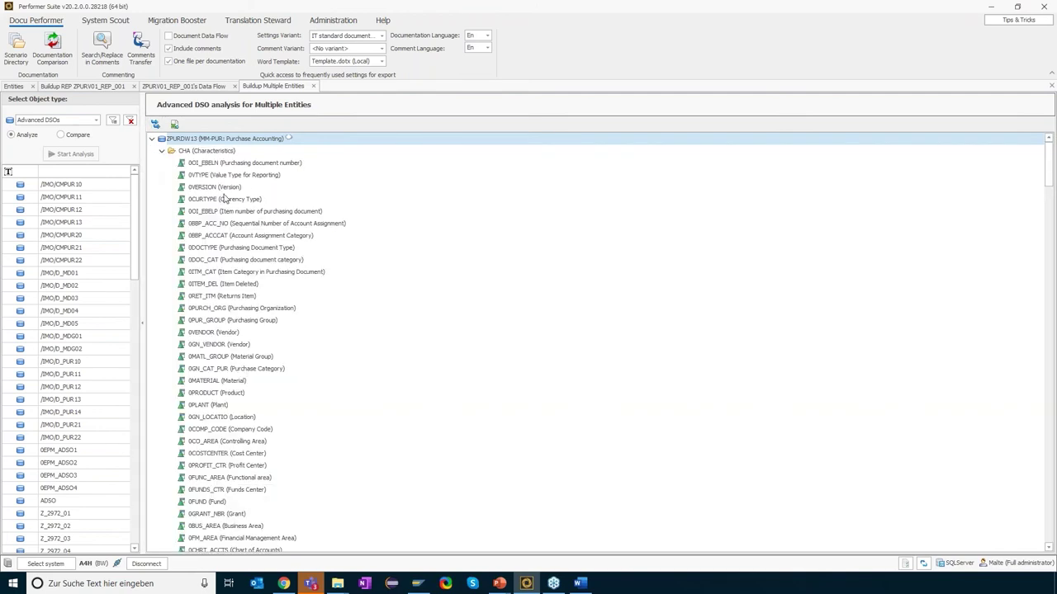
Search the advanced DSO analysis for 0VOL and clear the search to restore the full tree
left_click(245, 188)
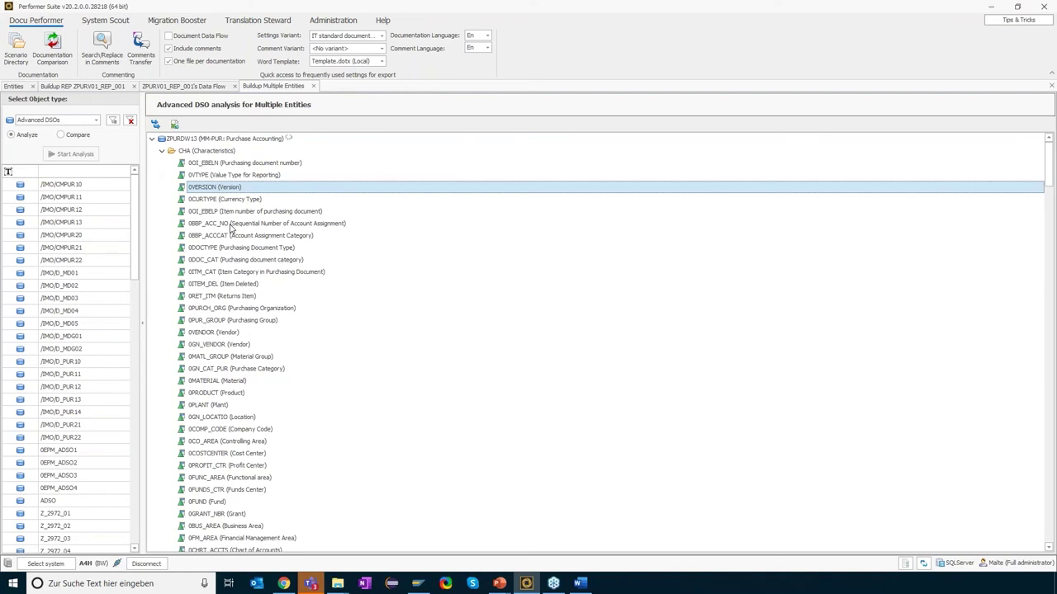
key("ctrl+f")
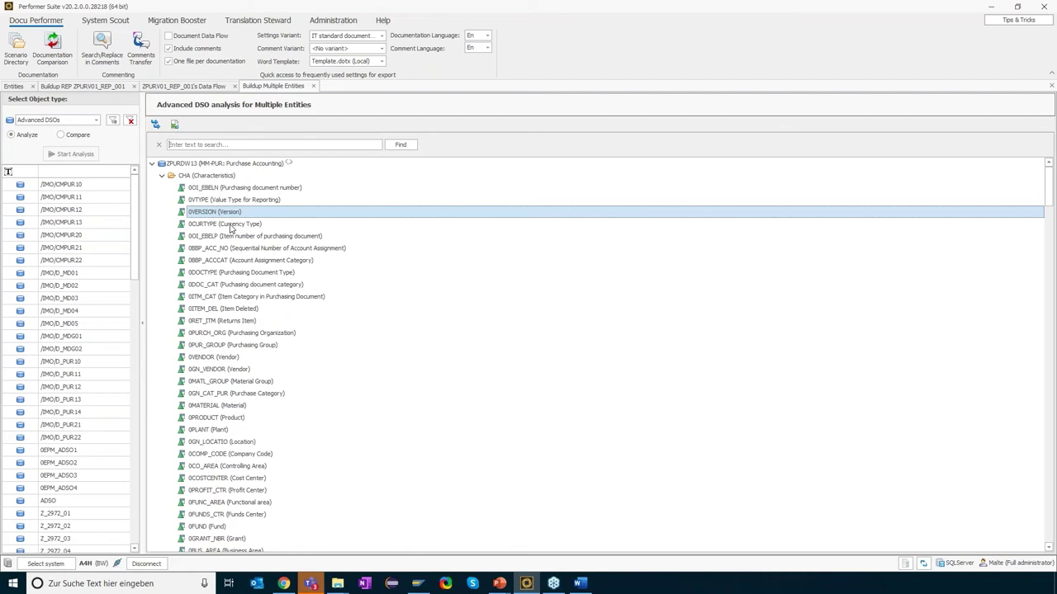
type("0VOL")
key("Return")
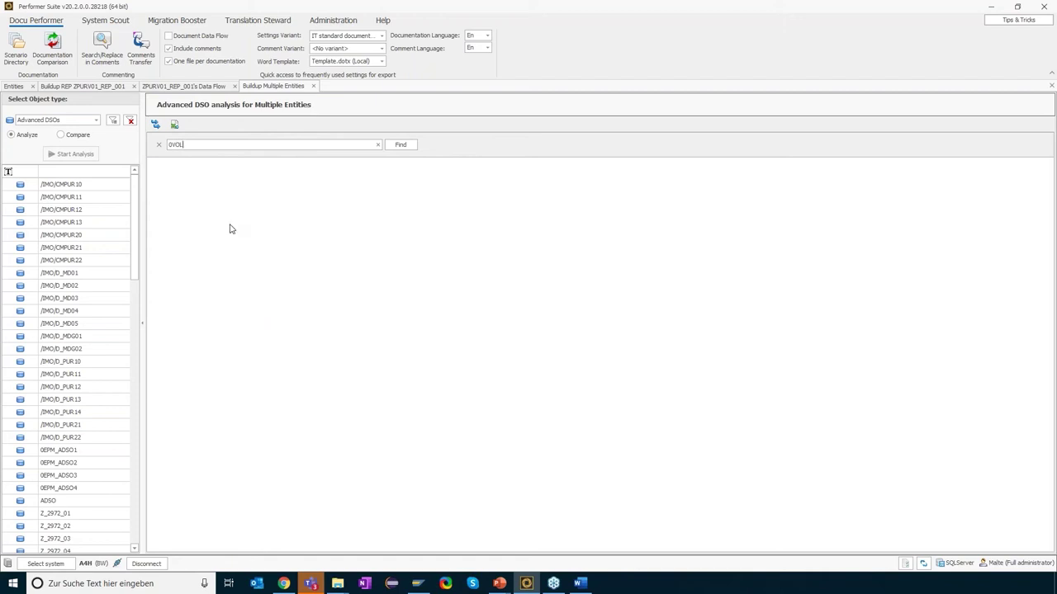
key("BackSpace")
key("BackSpace")
key("BackSpace")
key("BackSpace")
key("Return")
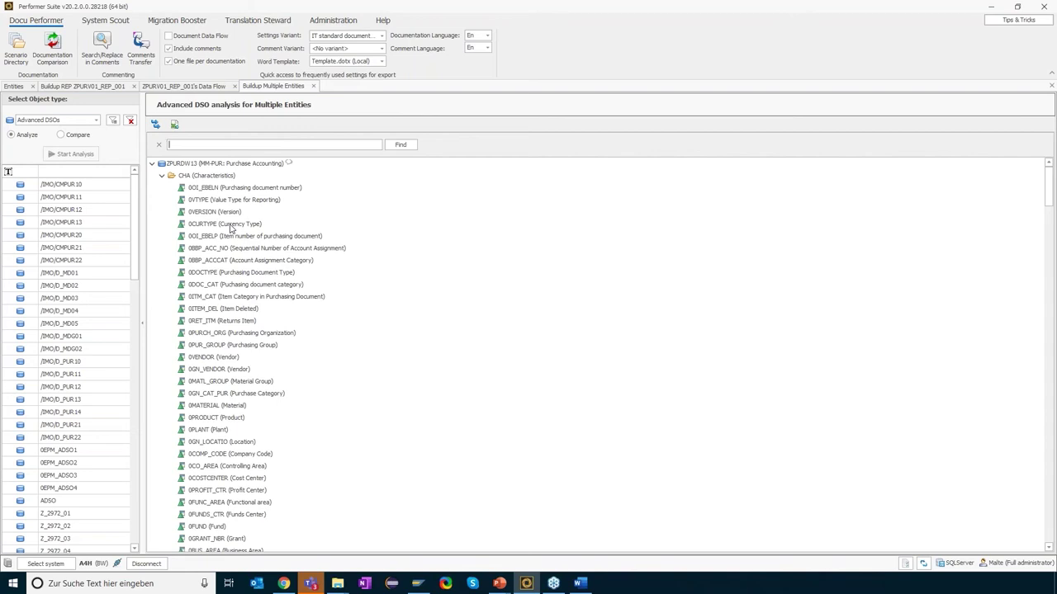
Run Analyze/Compare on calculation view ZPURCV12 from the ZPURV01_REP_001 data flow
left_click(210, 87)
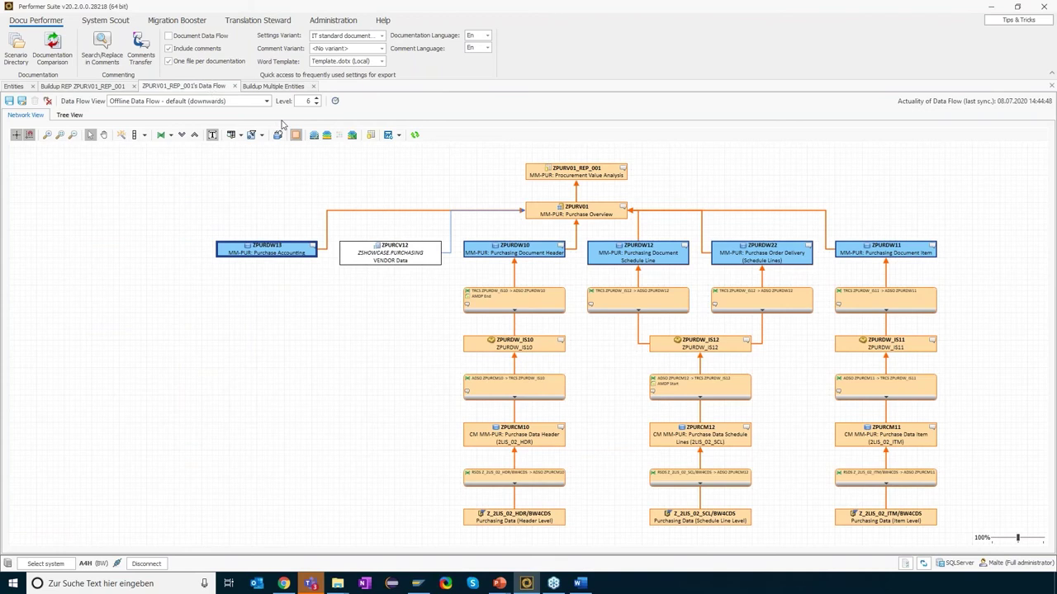
left_click(409, 259)
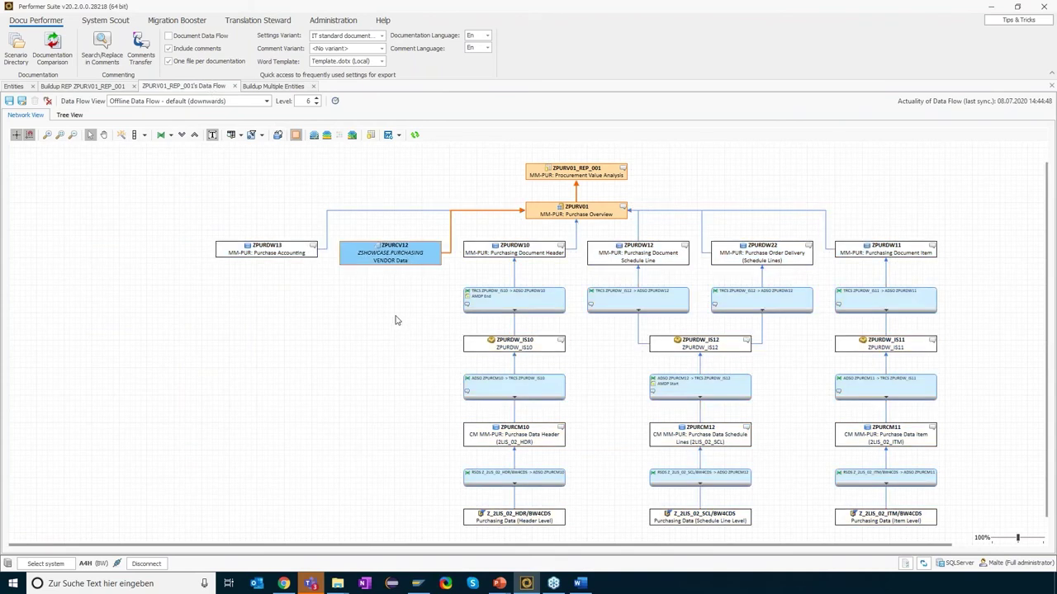
right_click(393, 255)
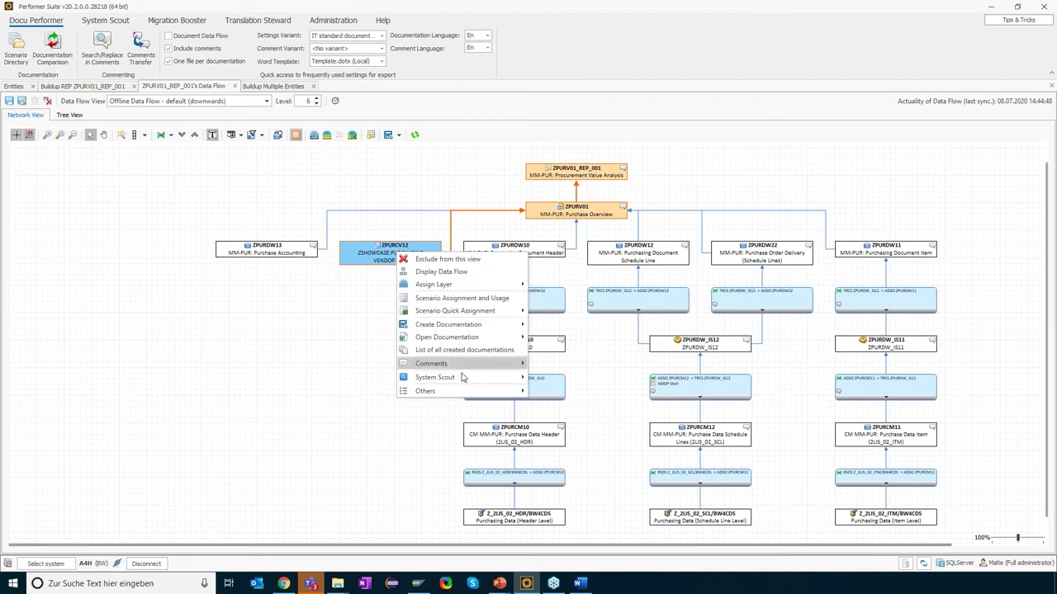
mouse_move(464, 378)
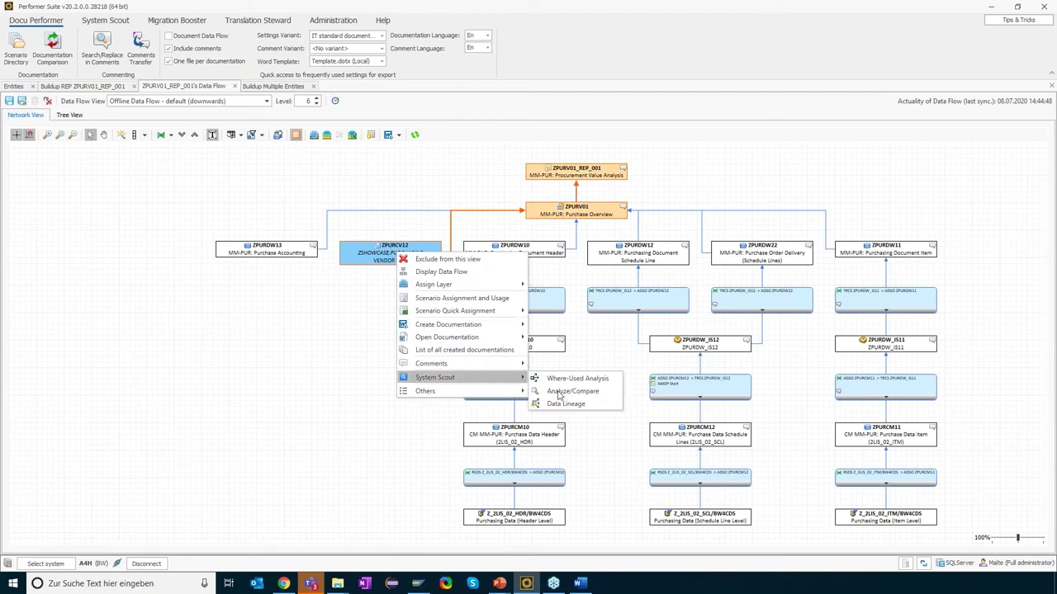
left_click(569, 391)
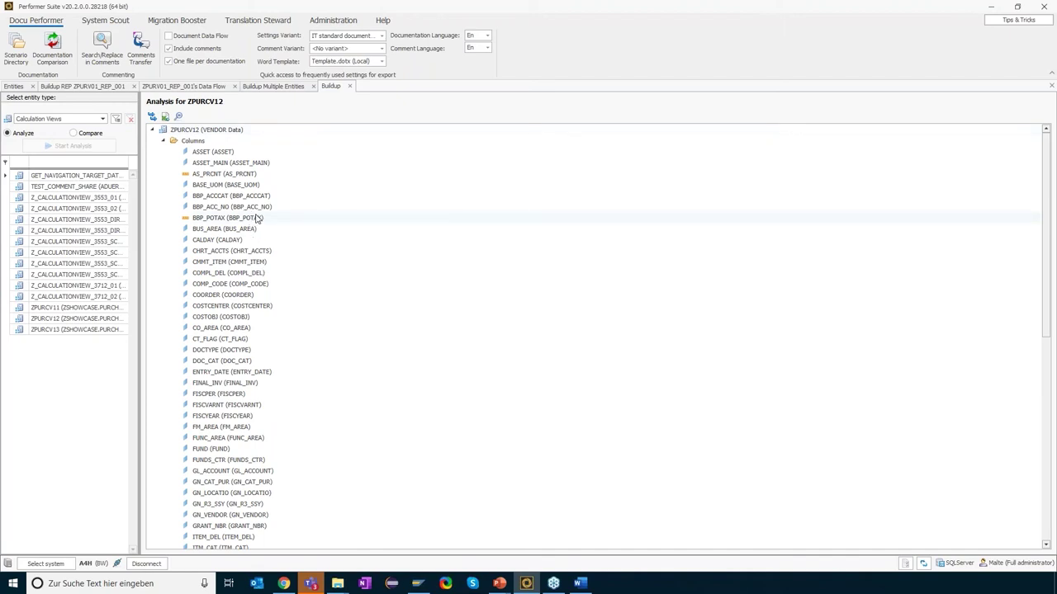
Search the ZPURCV12 columns for VOL, clear the node filter and close the analysis
key("ctrl+f")
type("VOL")
scroll(255, 217, "down", 2)
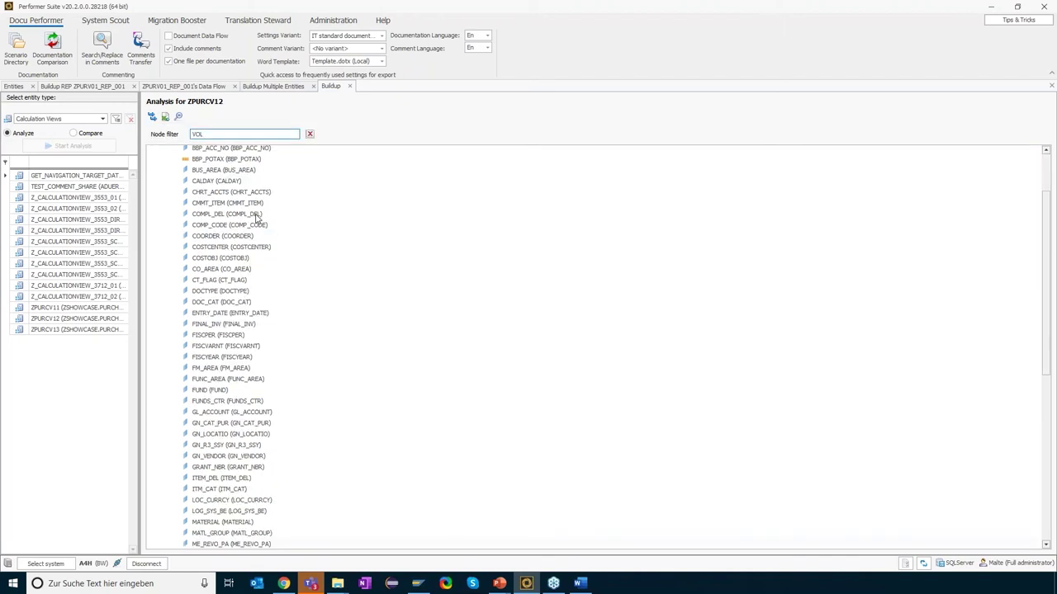
scroll(278, 206, "down", 11)
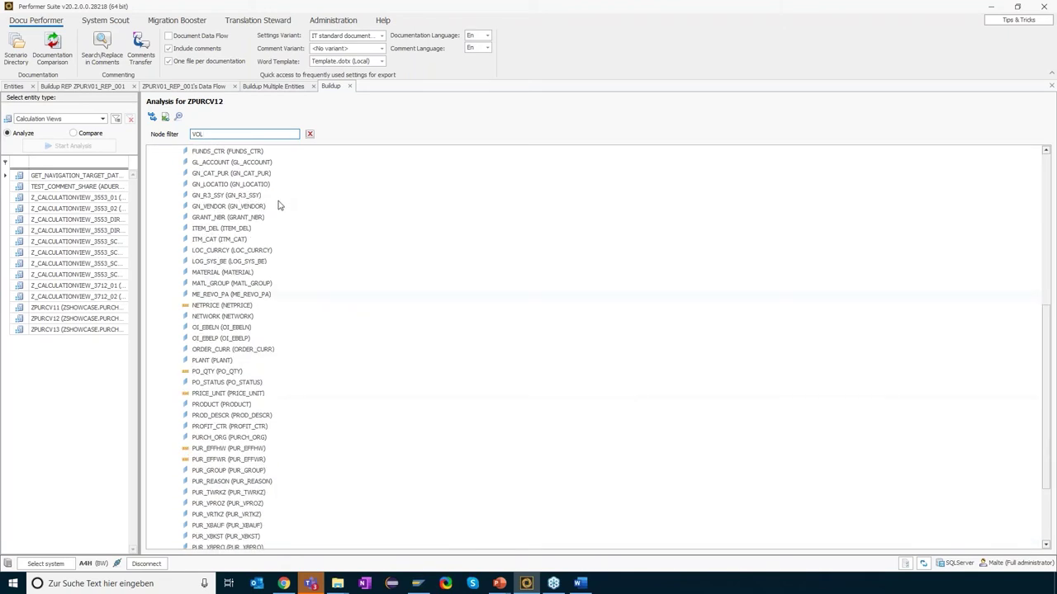
left_click_drag(226, 134, 194, 134)
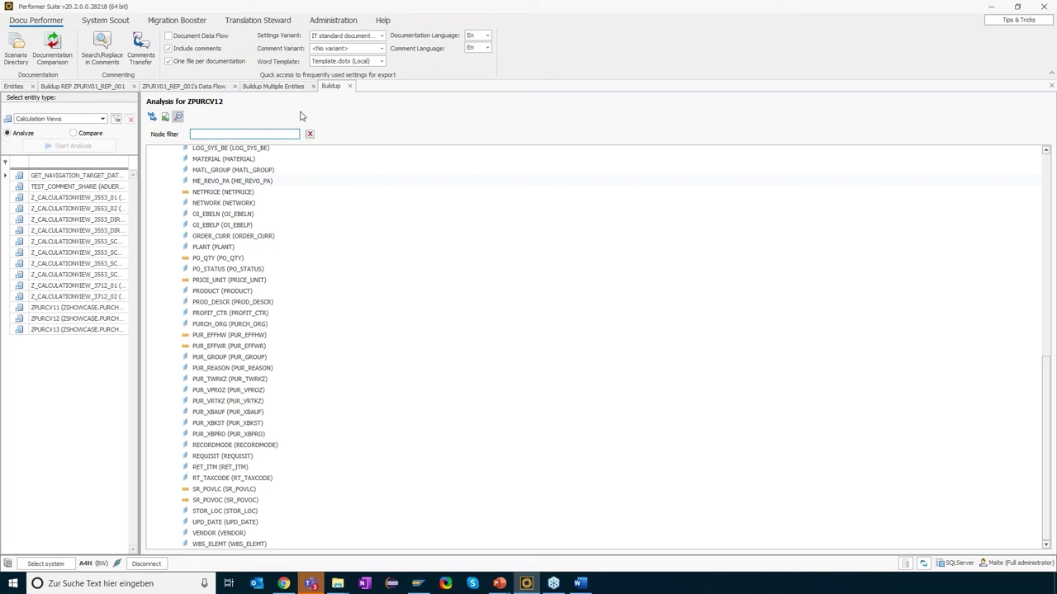
key("BackSpace")
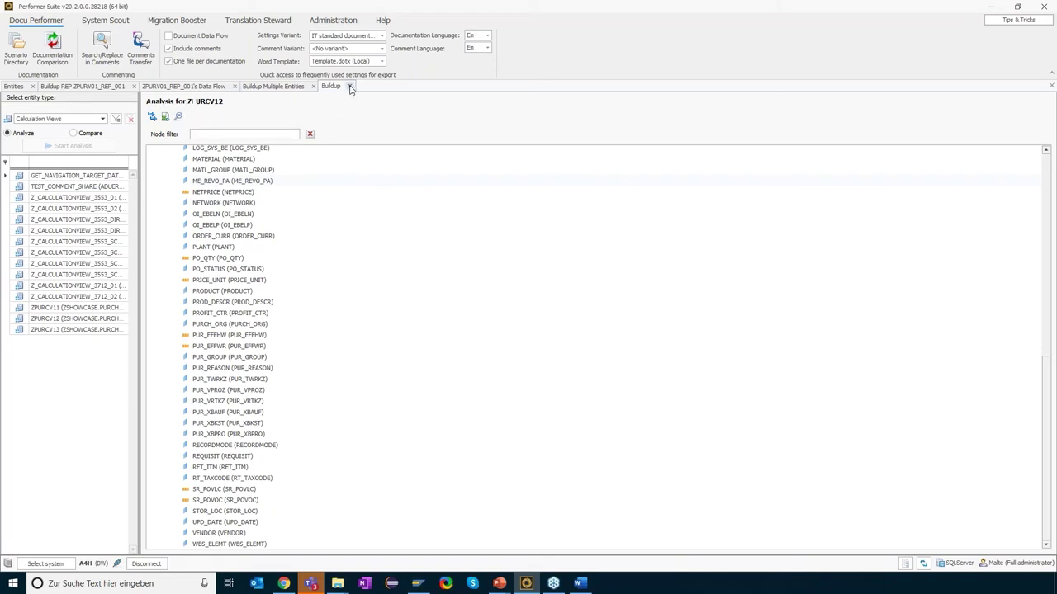
left_click(350, 87)
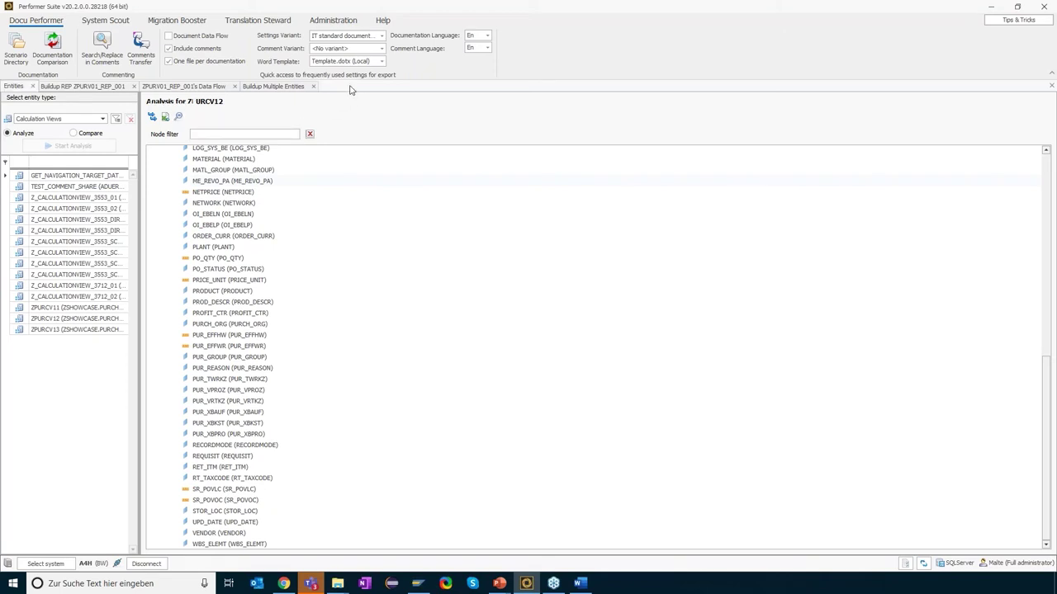
Run a Where-Used Analysis on calculation view ZPURCV12 from the data flow
left_click(207, 87)
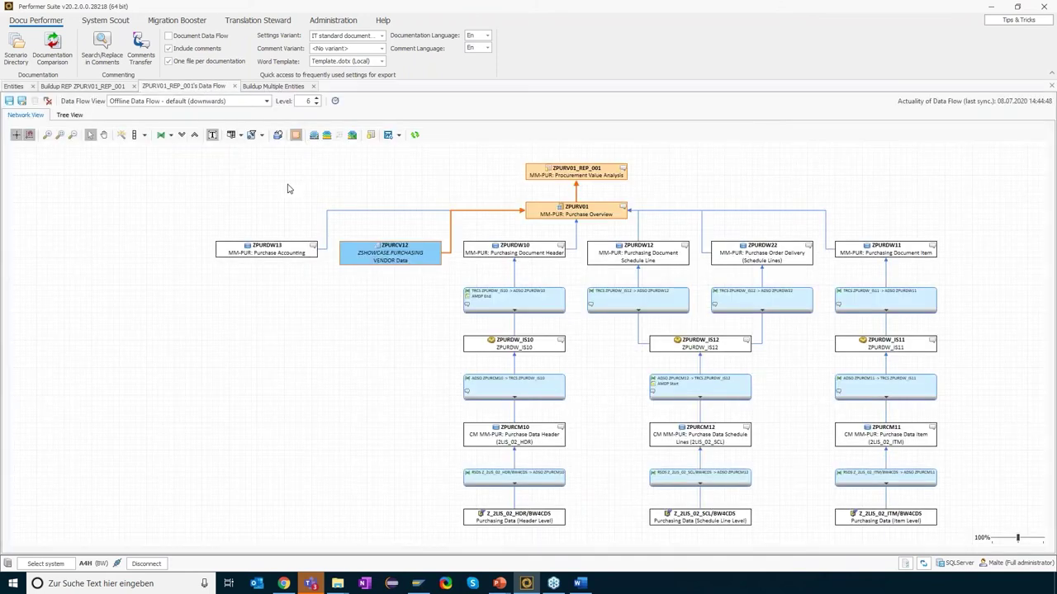
left_click_drag(393, 247, 394, 258)
right_click(395, 259)
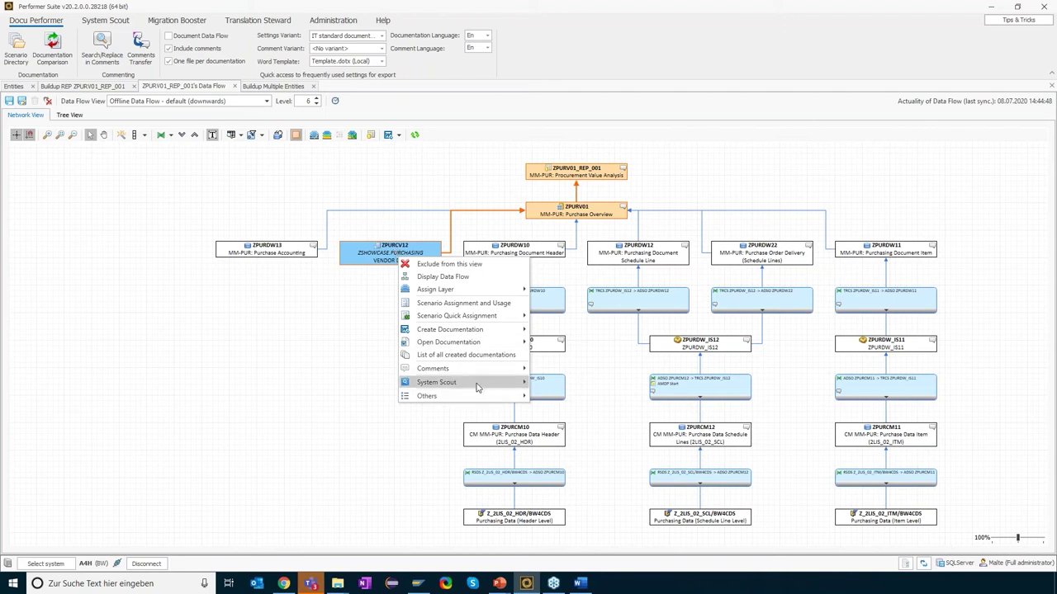
mouse_move(476, 387)
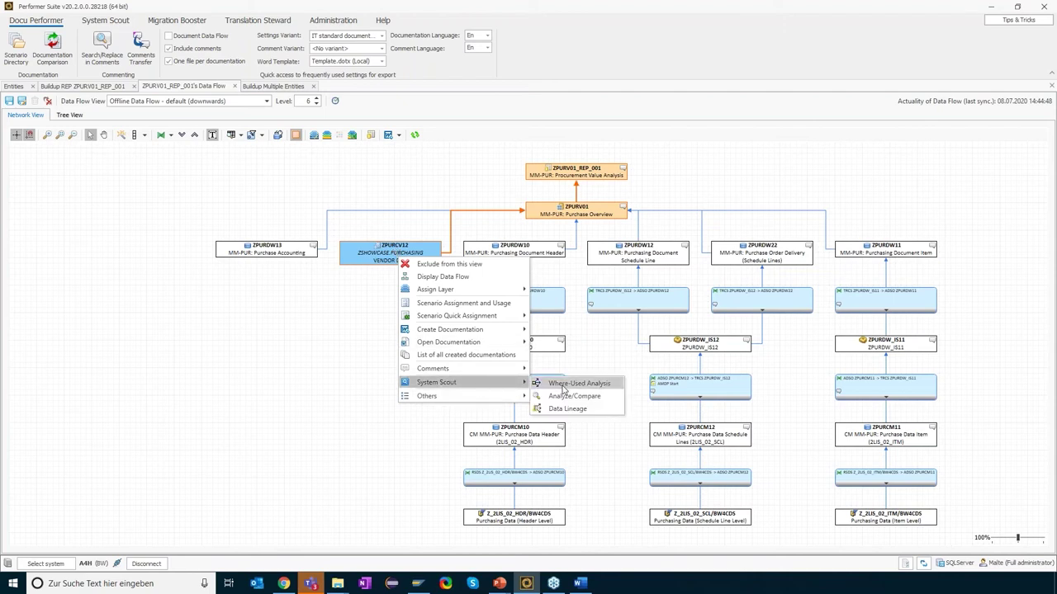
left_click(578, 385)
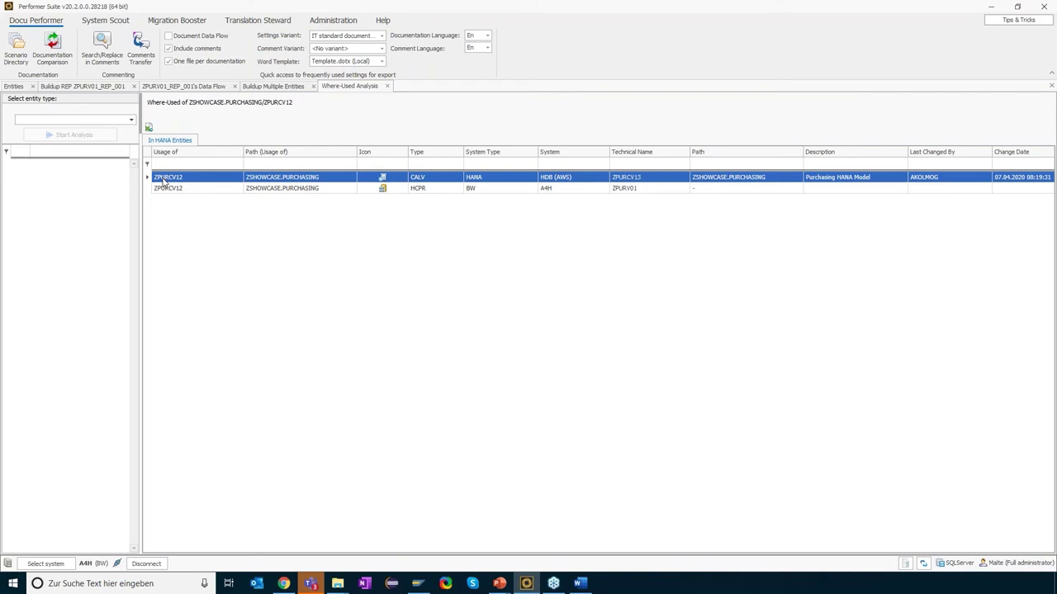
Review which HANA and BW objects use ZPURCV12 and close the Where-Used Analysis
left_click(419, 190)
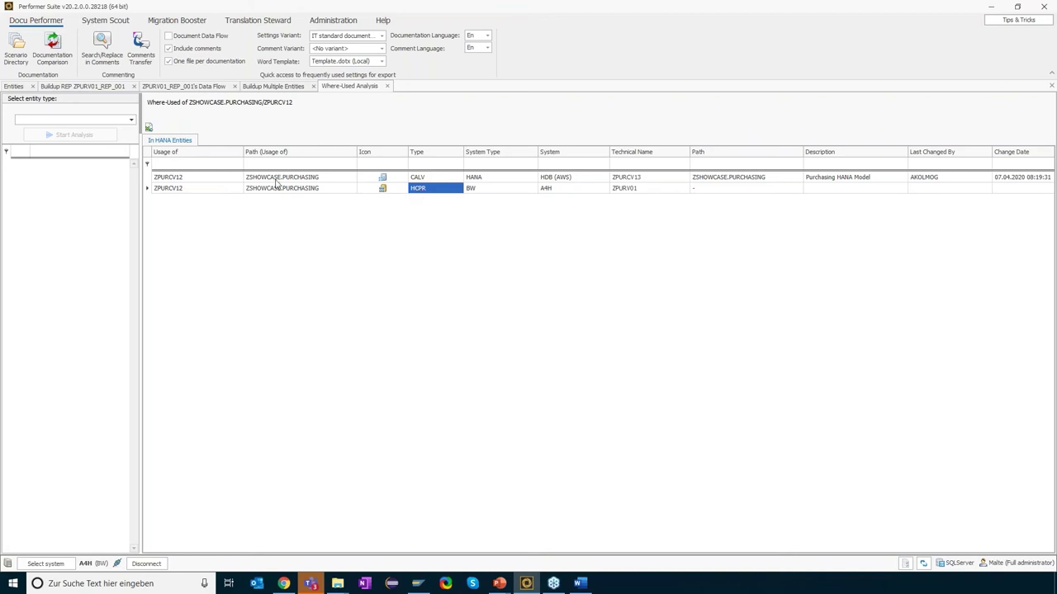
left_click(196, 178)
key("Down")
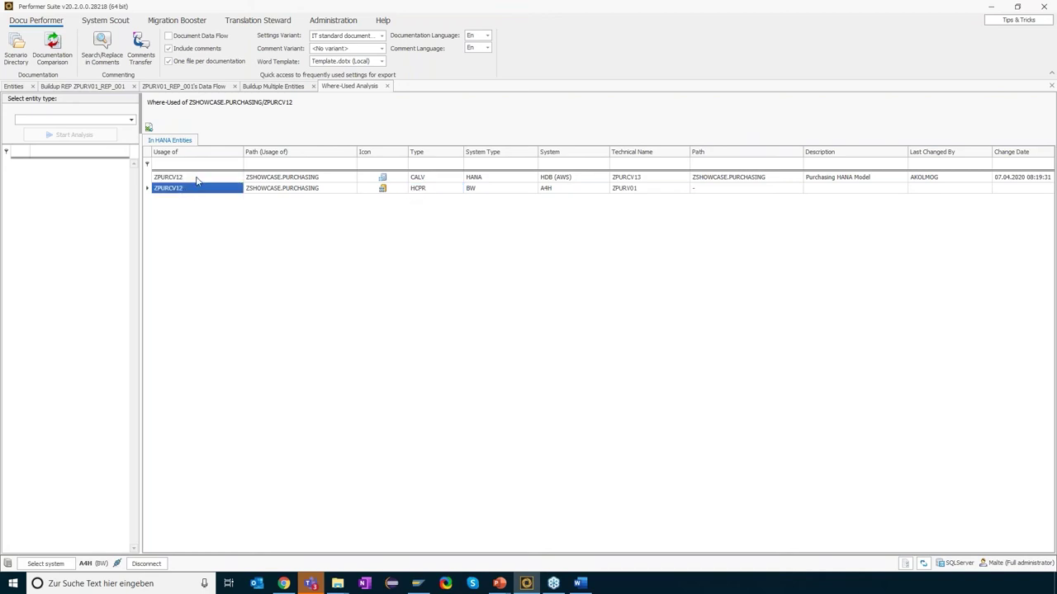
key("Up")
key("Down")
key("Up")
key("Down")
left_click(384, 86)
Run a Where-Used Analysis on ZPURV01 from the data flow, toggling the ABAP coding usage check in its settings
left_click(214, 87)
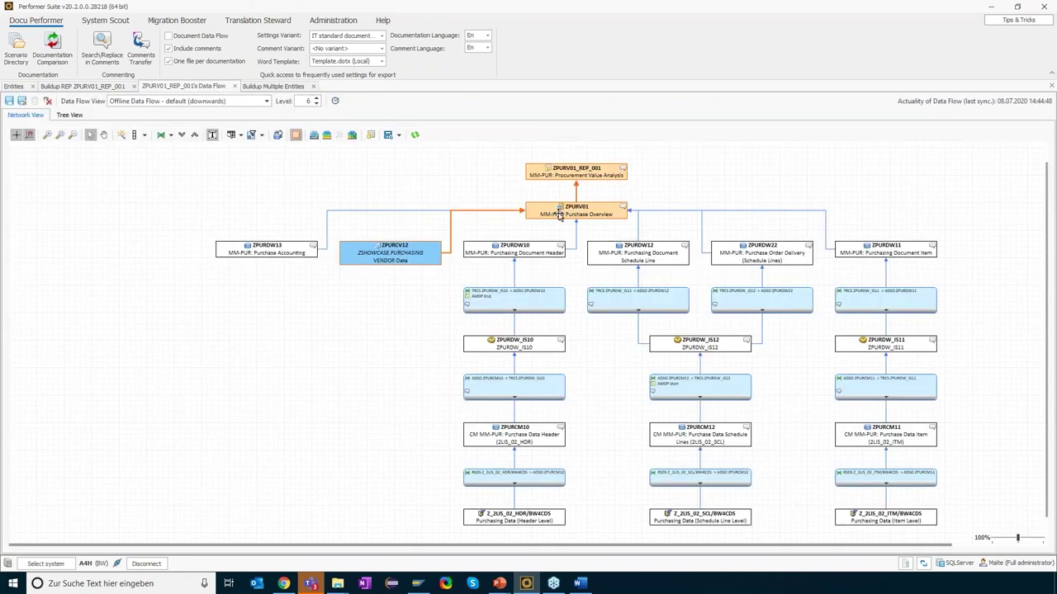
left_click(559, 213)
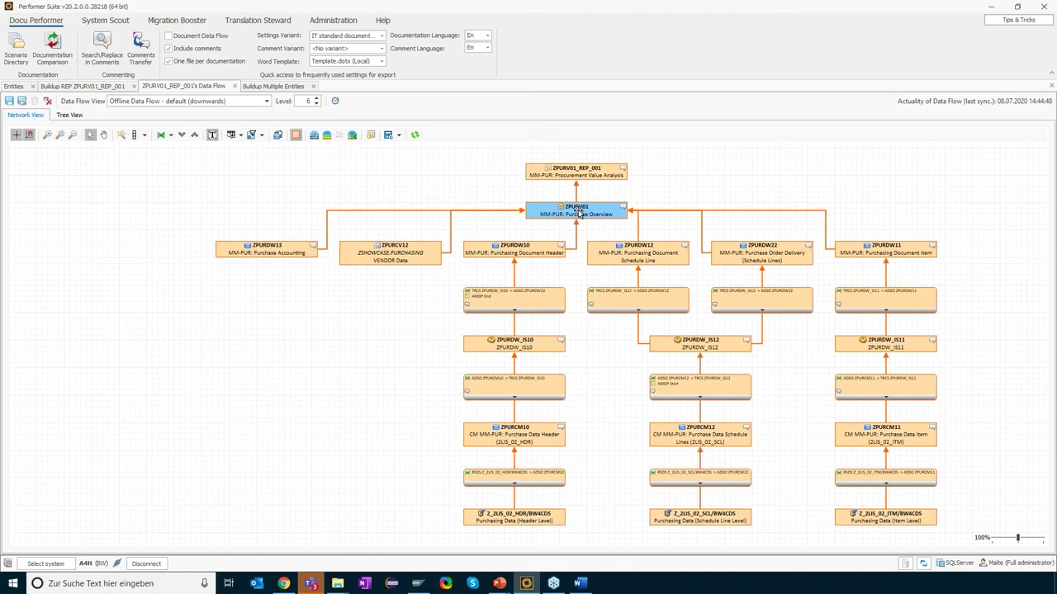
right_click(579, 212)
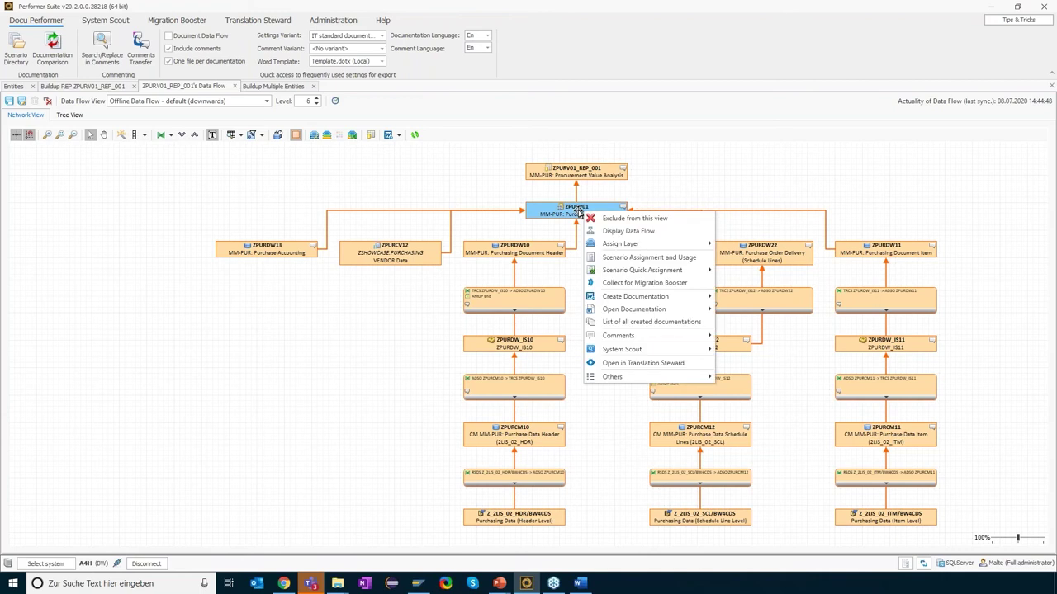
mouse_move(641, 352)
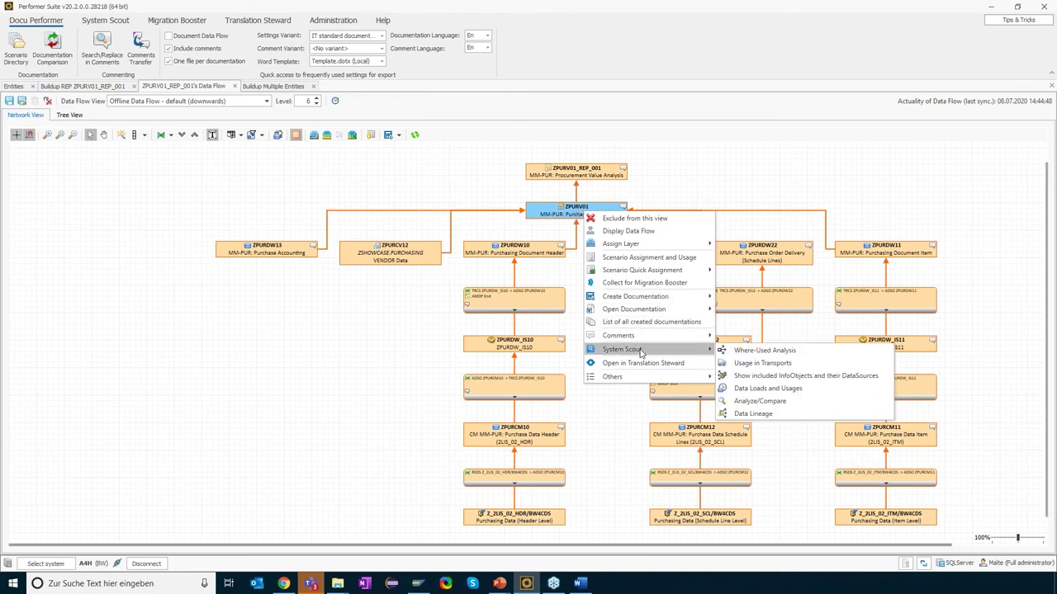
left_click(749, 353)
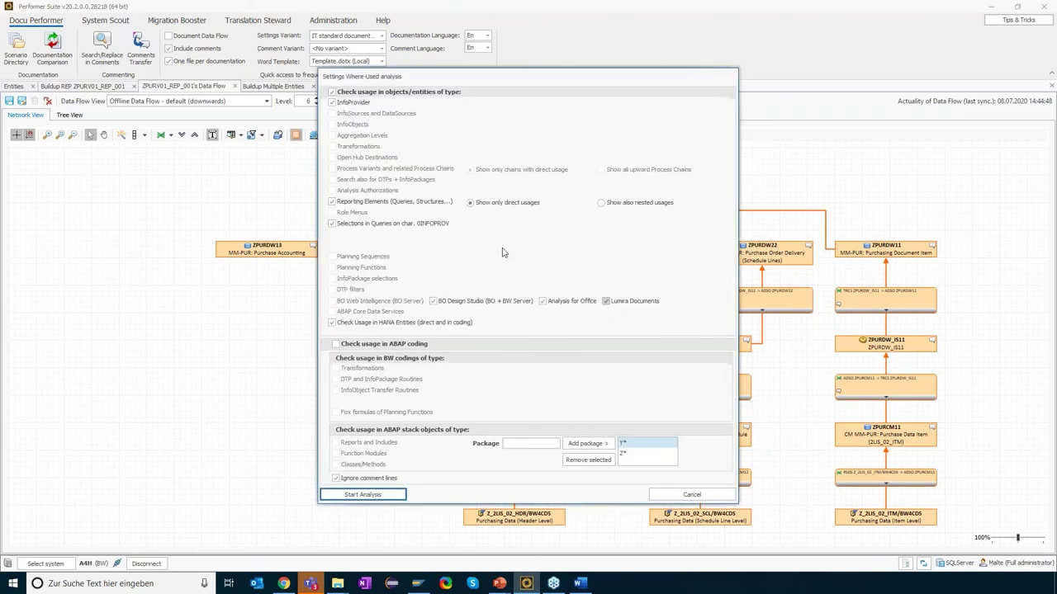
left_click(349, 345)
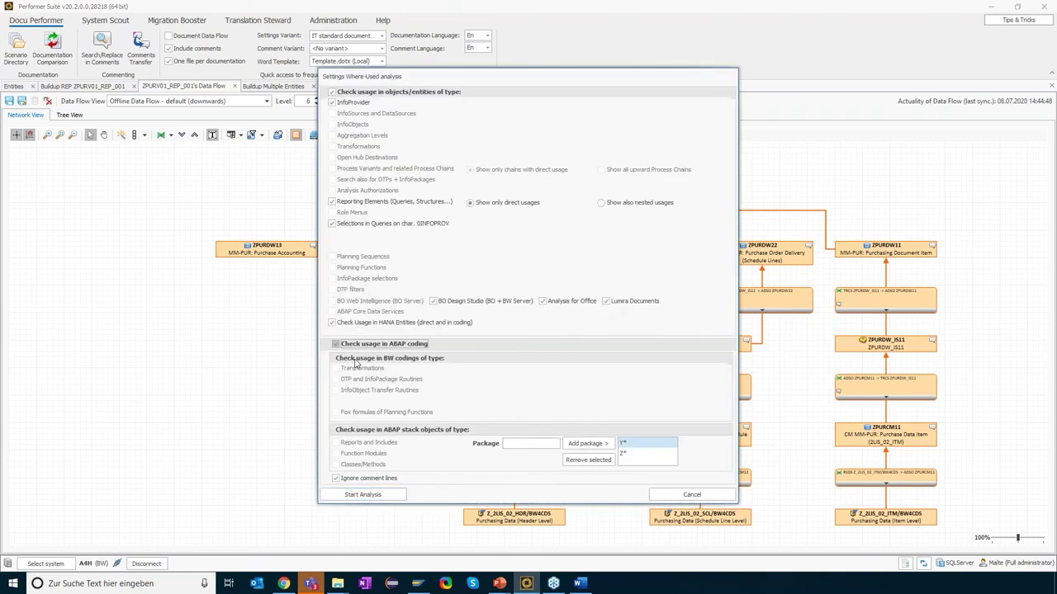
left_click(370, 493)
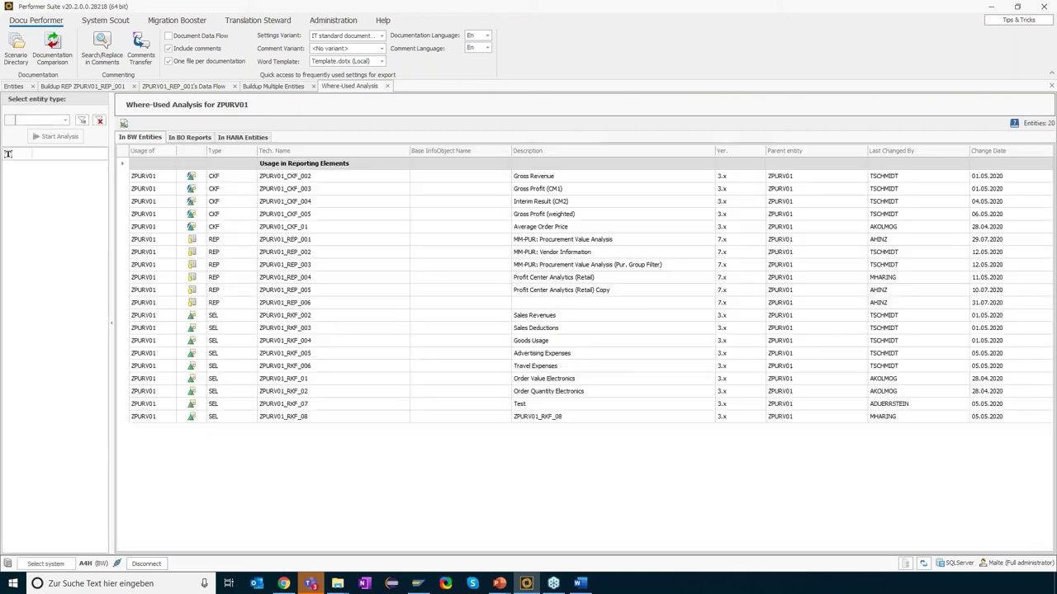
Review the queries, calculated key figures and selections among the BW entities that use ZPURV01
left_click(235, 279)
left_click(234, 304)
left_click(232, 250)
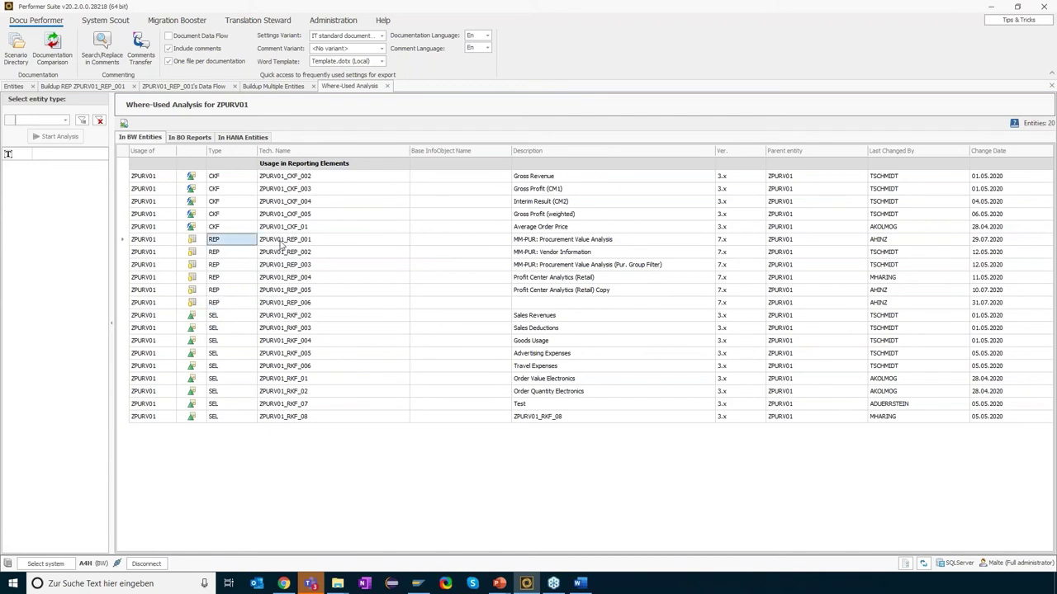
left_click(285, 250)
left_click_drag(285, 271, 285, 293)
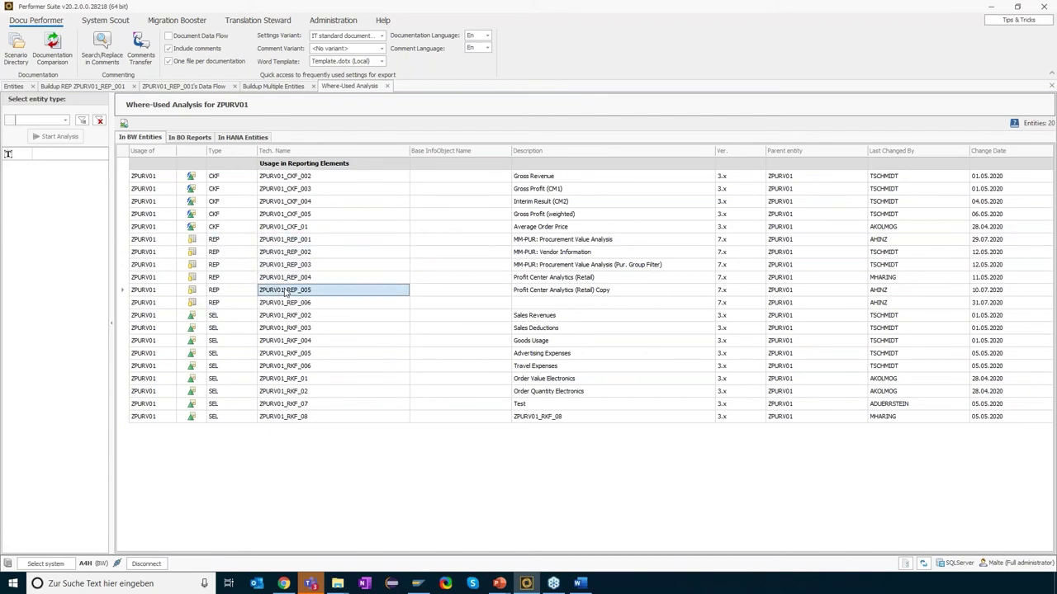
left_click(291, 201)
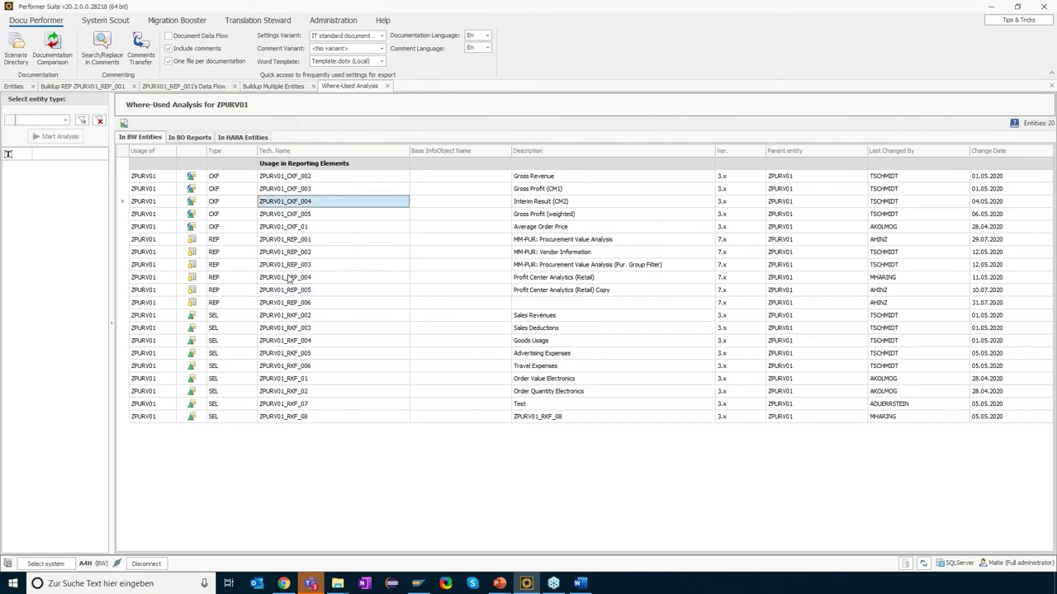
left_click(296, 341)
left_click(295, 366)
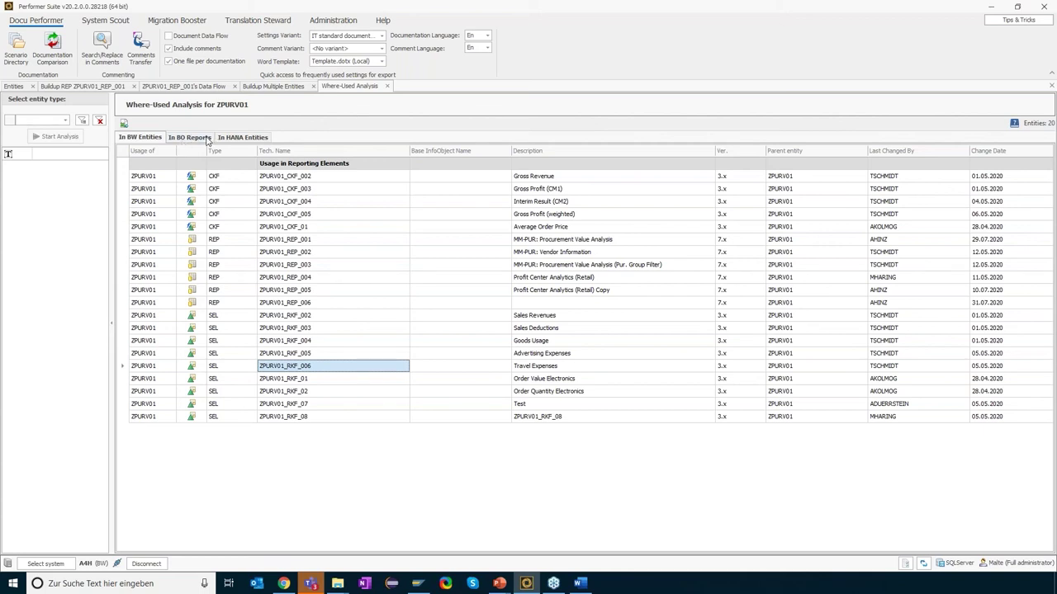
Show the BO reports that use ZPURV01, widen the technical name column and review each report
left_click(190, 137)
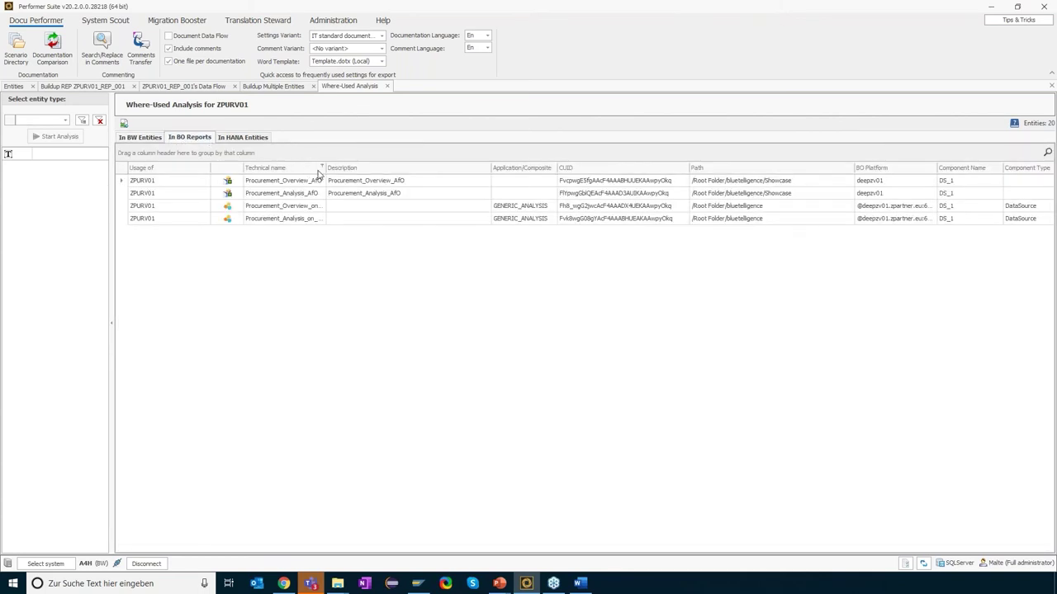
left_click_drag(326, 168, 375, 172)
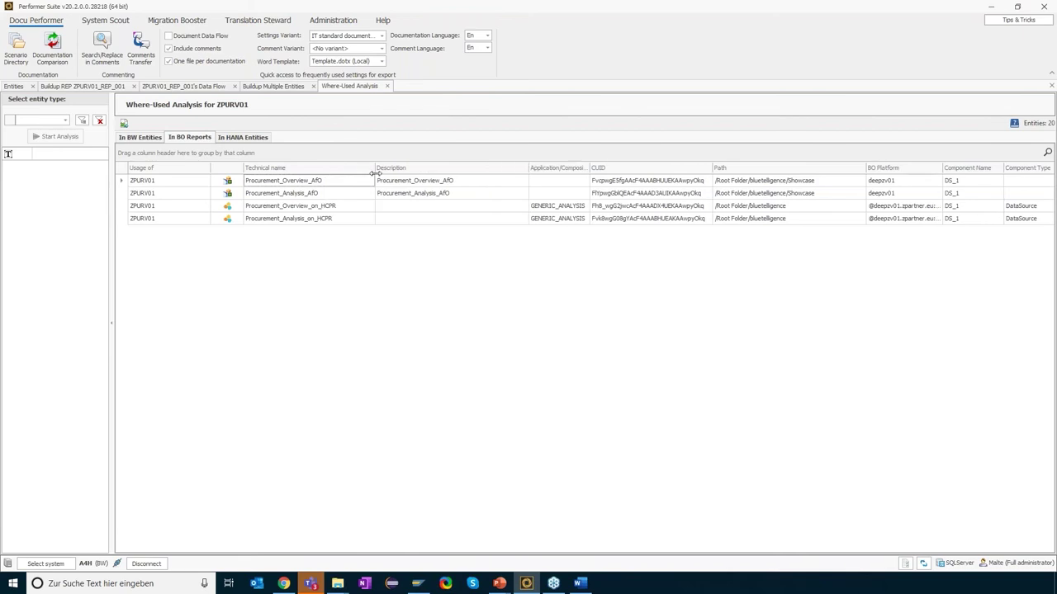
left_click(287, 195)
left_click(287, 208)
left_click(286, 223)
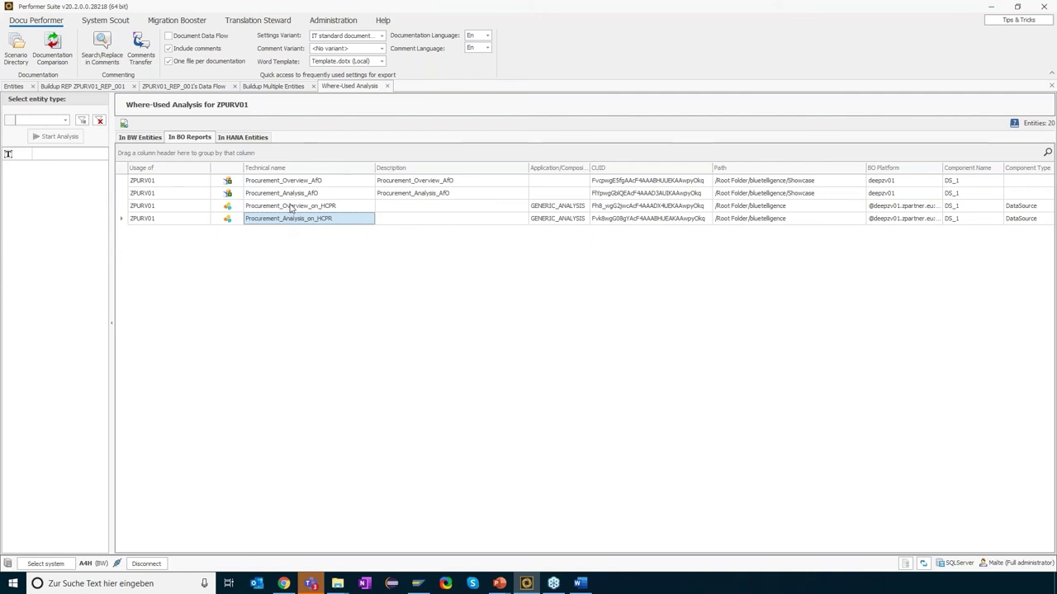
left_click(292, 207)
left_click(291, 195)
left_click(291, 183)
left_click(291, 194)
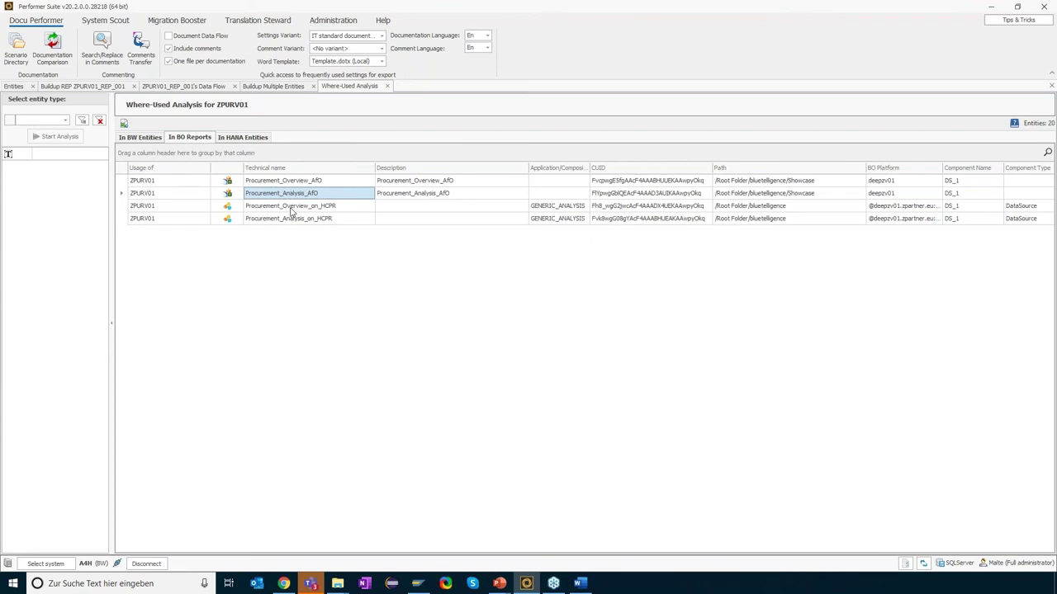
left_click(291, 208)
left_click(292, 220)
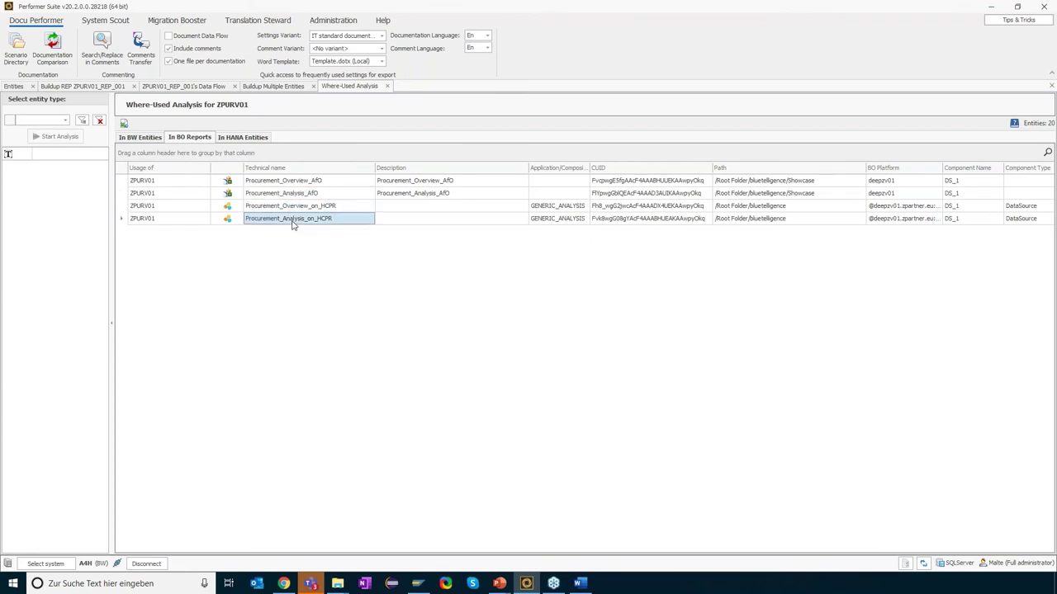
Check the usage of ZPURV01 in HANA entities and return to its BO reports usage
left_click(255, 138)
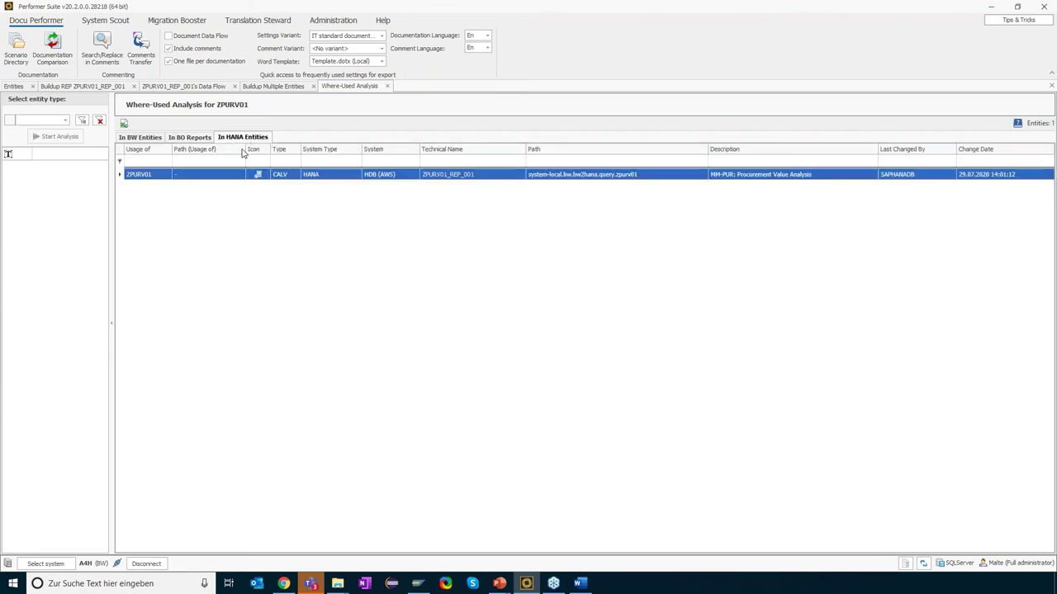
left_click(477, 175)
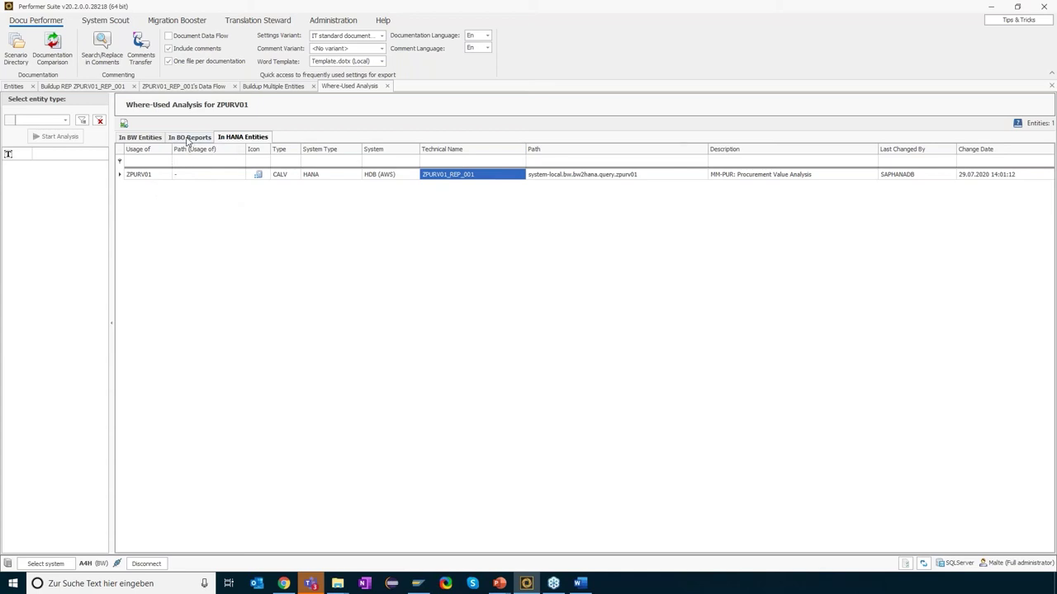
left_click(143, 138)
left_click(180, 139)
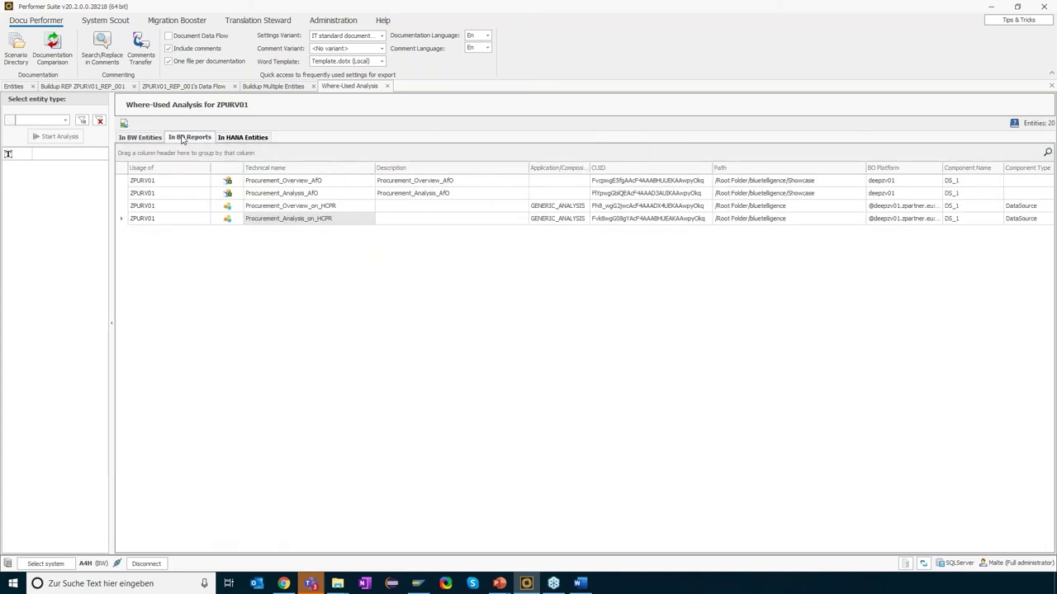
Compare the usage of ZPURV01 in HANA entities with its usage in BO reports
left_click(238, 137)
left_click(191, 138)
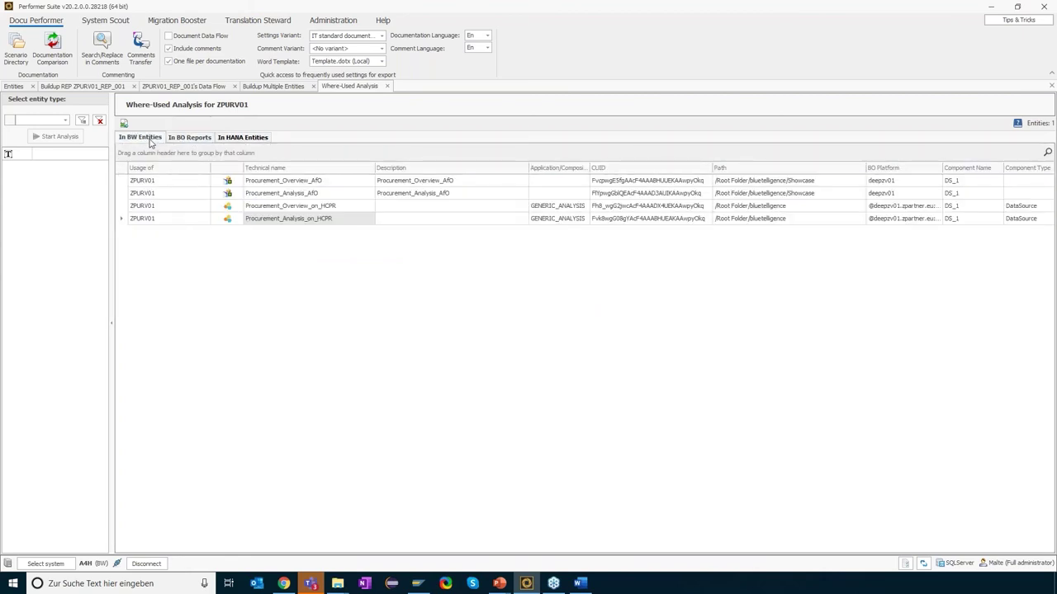
left_click(238, 138)
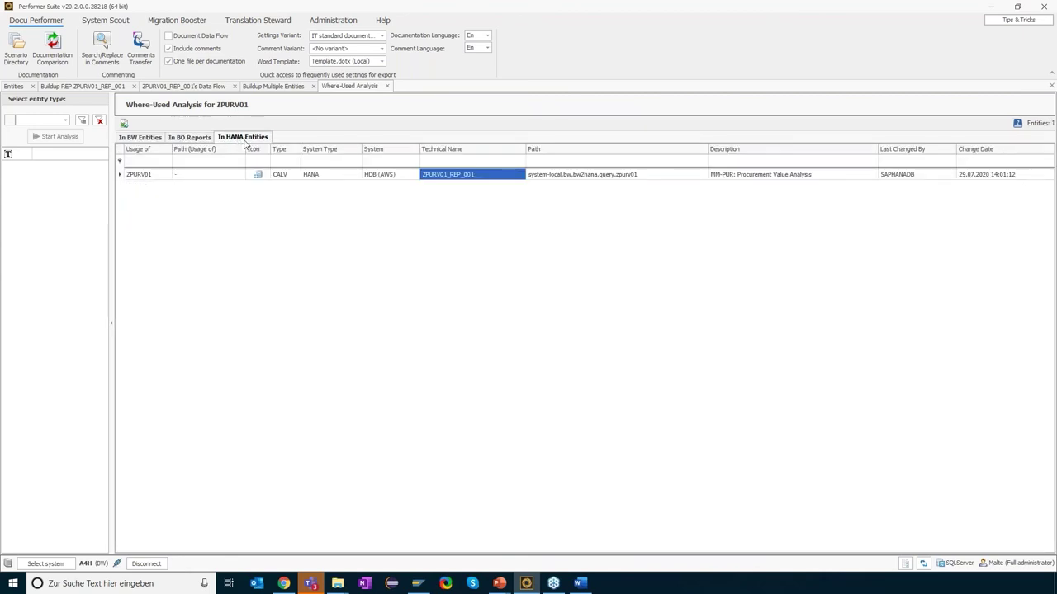
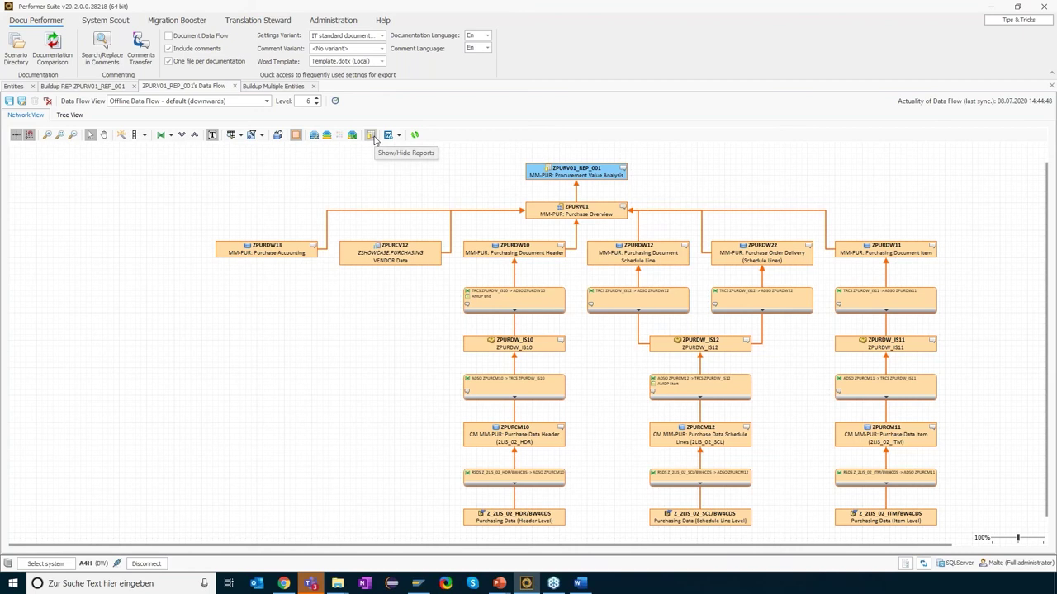
Display Procurement_Planning_Dashboard and Procurement_Analysis_Dashboard in the data flow, with the superordinate reports of queries included
left_click(371, 135)
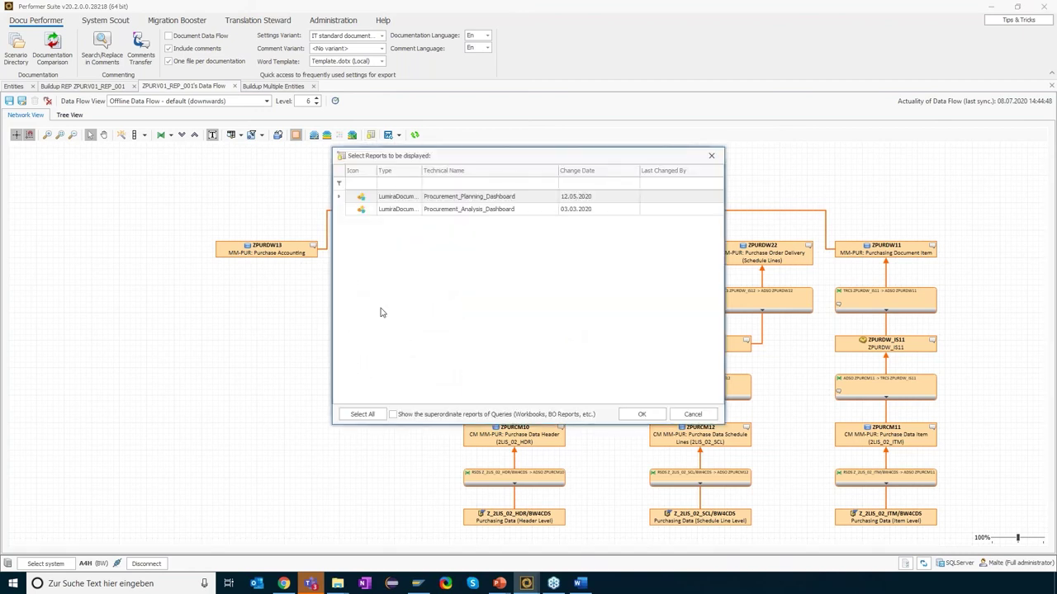
left_click(393, 415)
left_click(468, 198)
left_click(467, 210)
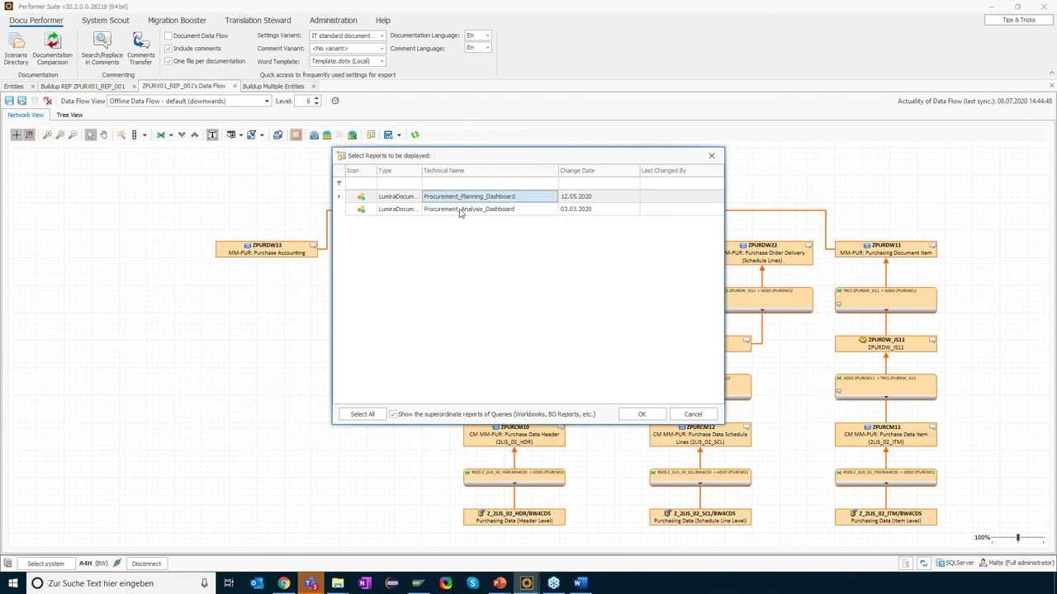
key("ctrl+a")
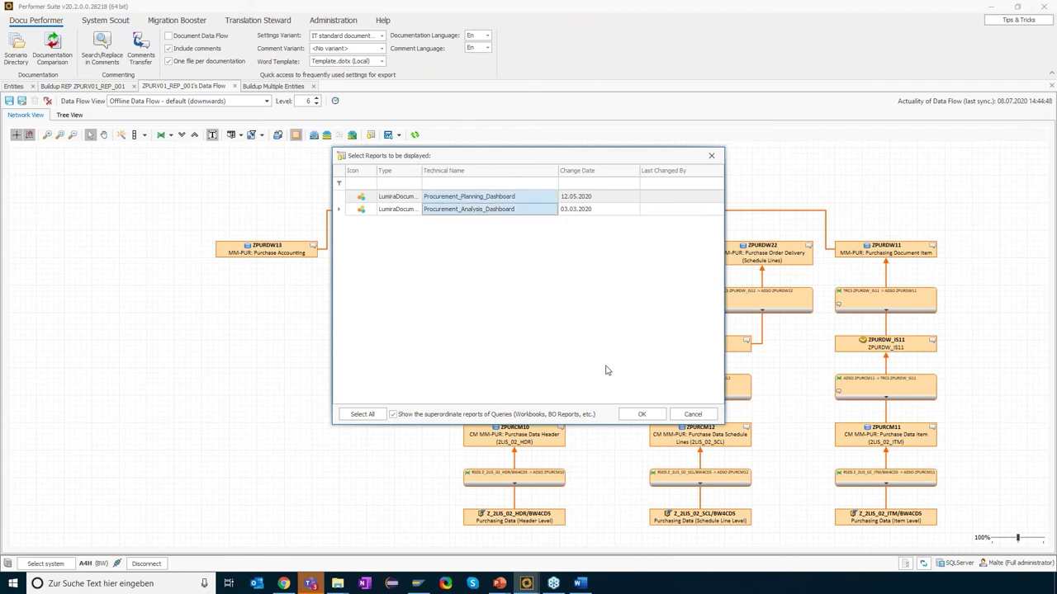
left_click(640, 414)
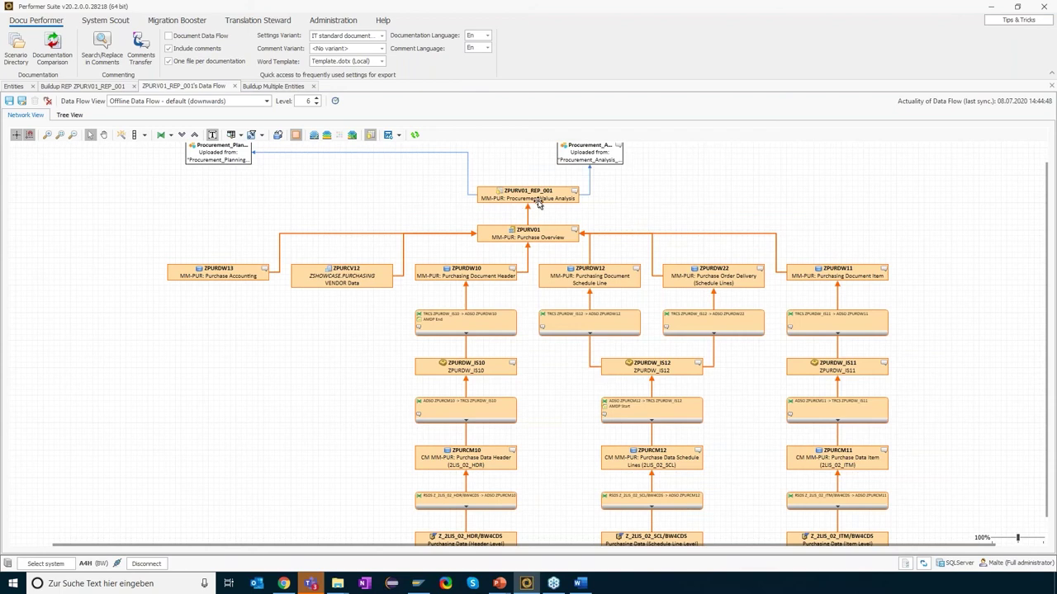
Set the data flow elements to large width and reposition the two procurement dashboards on either side above ZPURV01_REP_001
left_click(671, 157)
left_click_drag(247, 163, 408, 161)
left_click(142, 138)
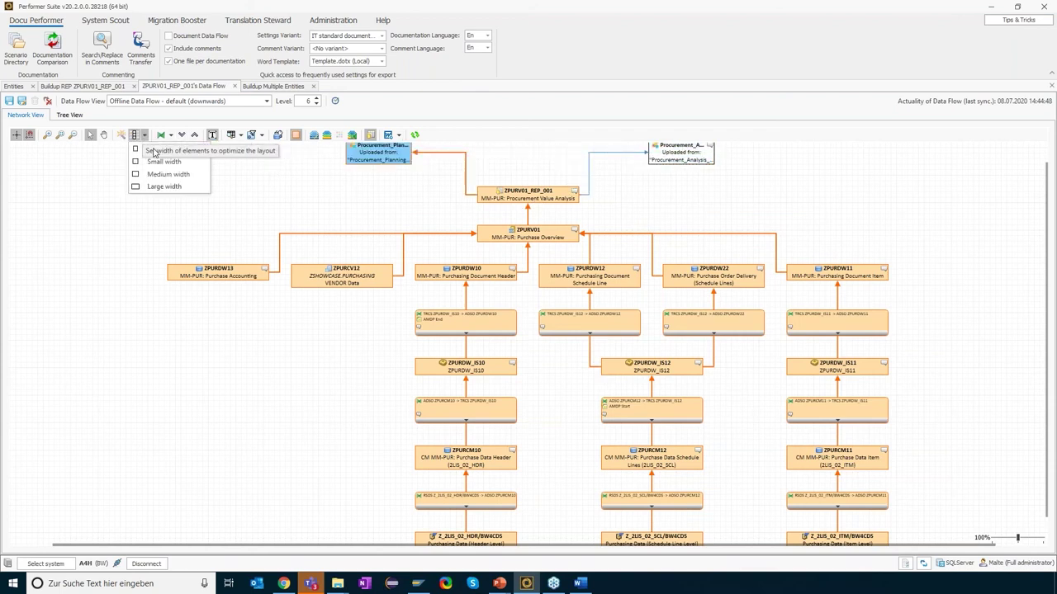
left_click(161, 189)
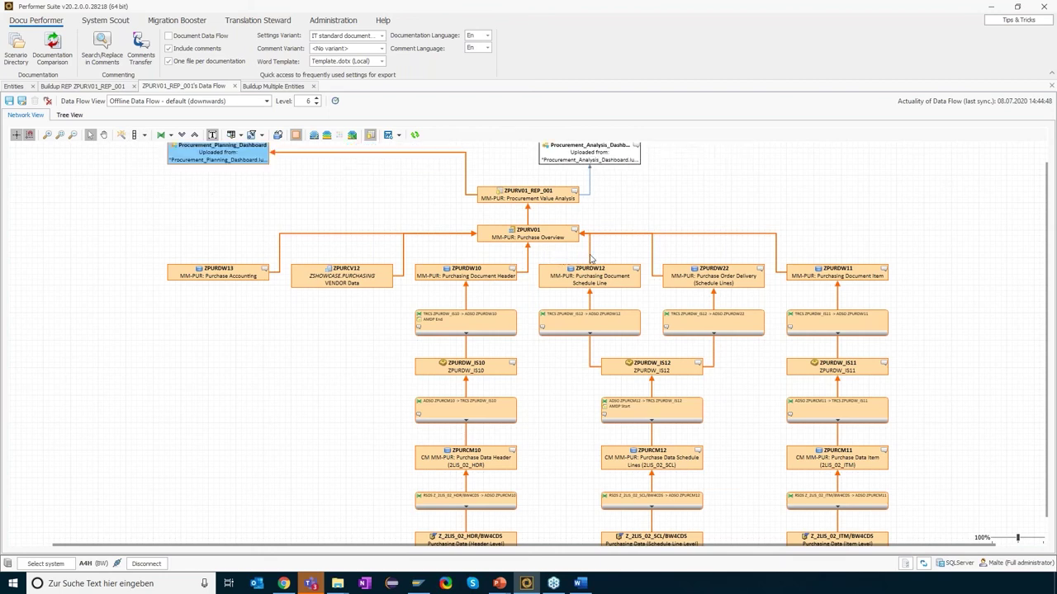
left_click(678, 161)
left_click_drag(244, 153, 363, 154)
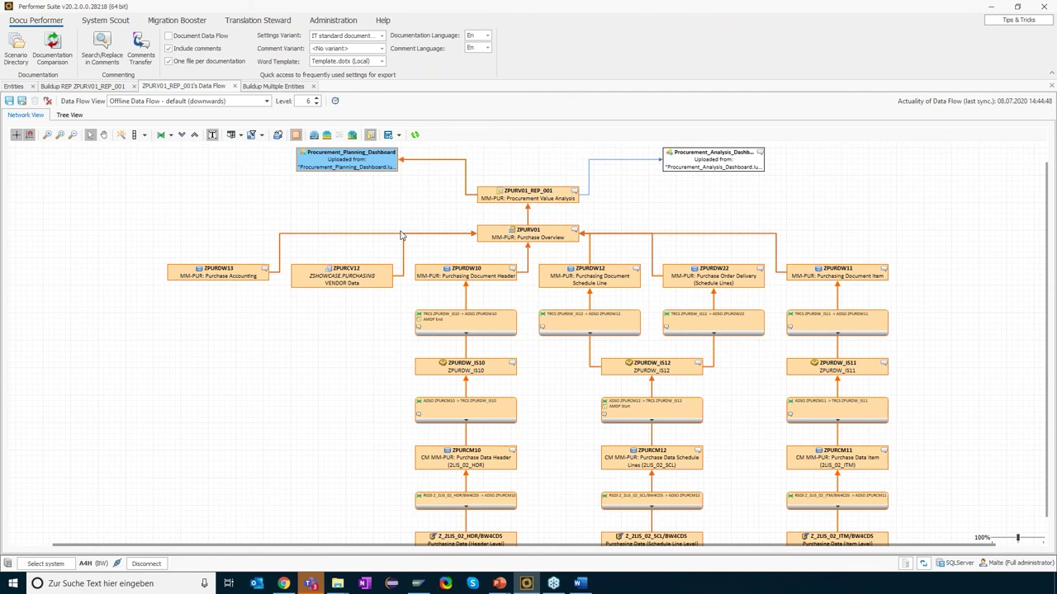
Highlight the connections of ZPURCV12, ZPURV01, both procurement dashboards and query ZPURV01_REP_001 in the data flow
left_click(336, 270)
left_click(533, 234)
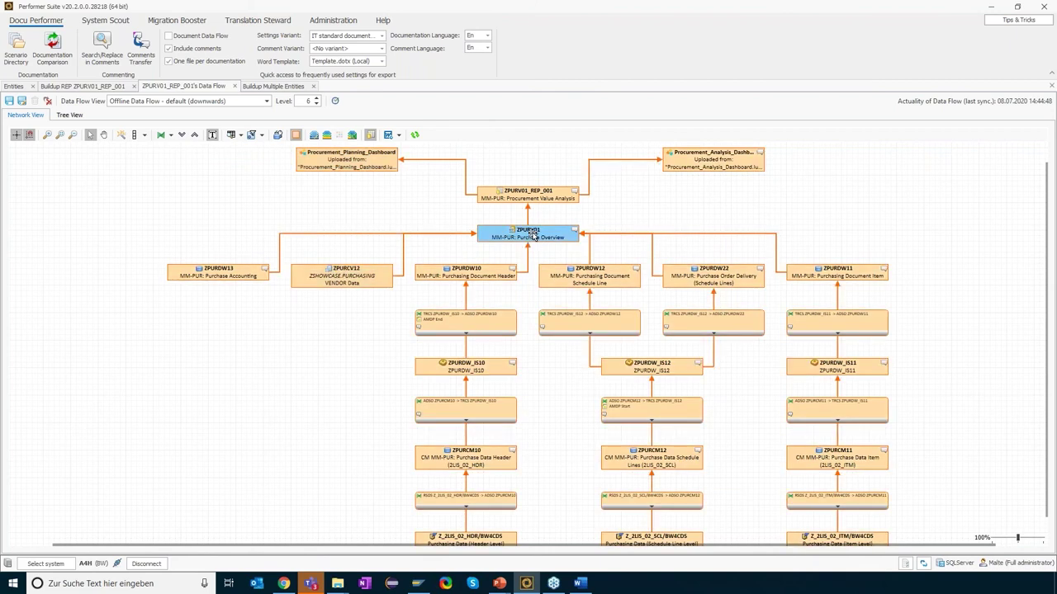
left_click(369, 153)
left_click(707, 154)
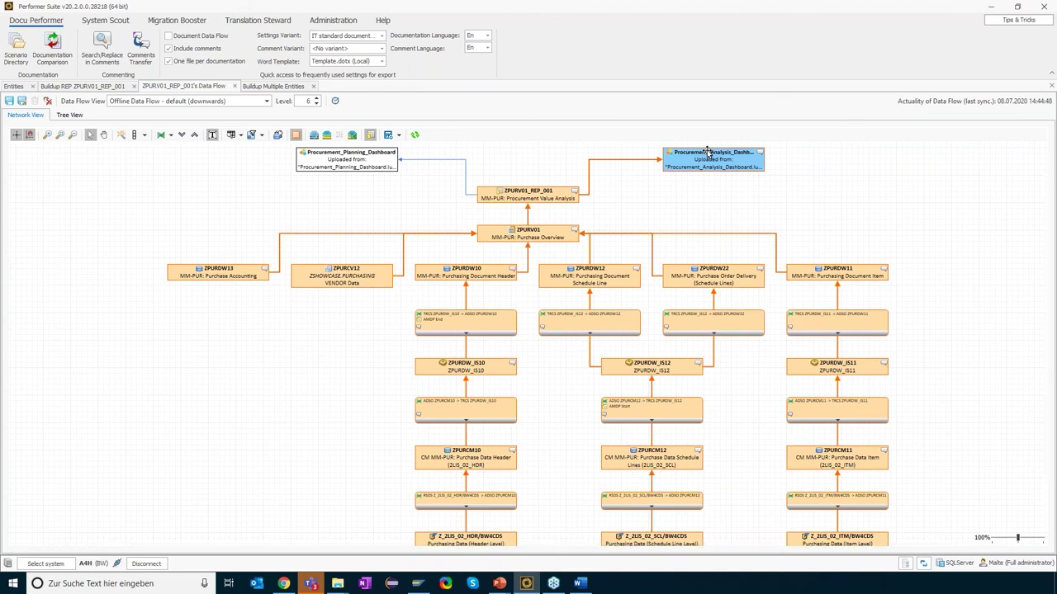
left_click(535, 197)
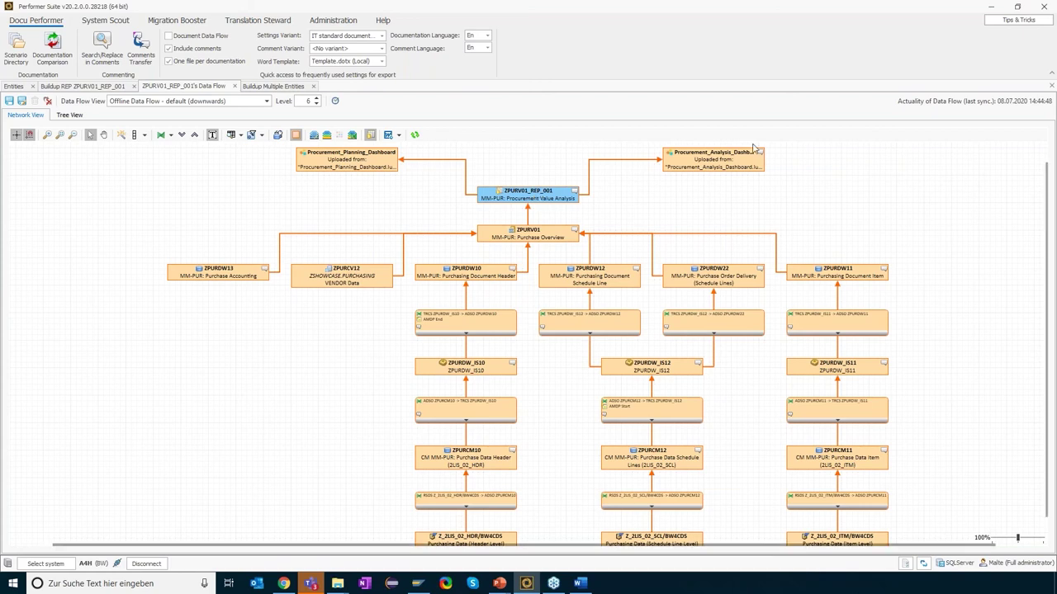
Show the comment stored for Procurement_Analysis_Dashboard to read its responsible persons, objective and business aspects
left_click(688, 154)
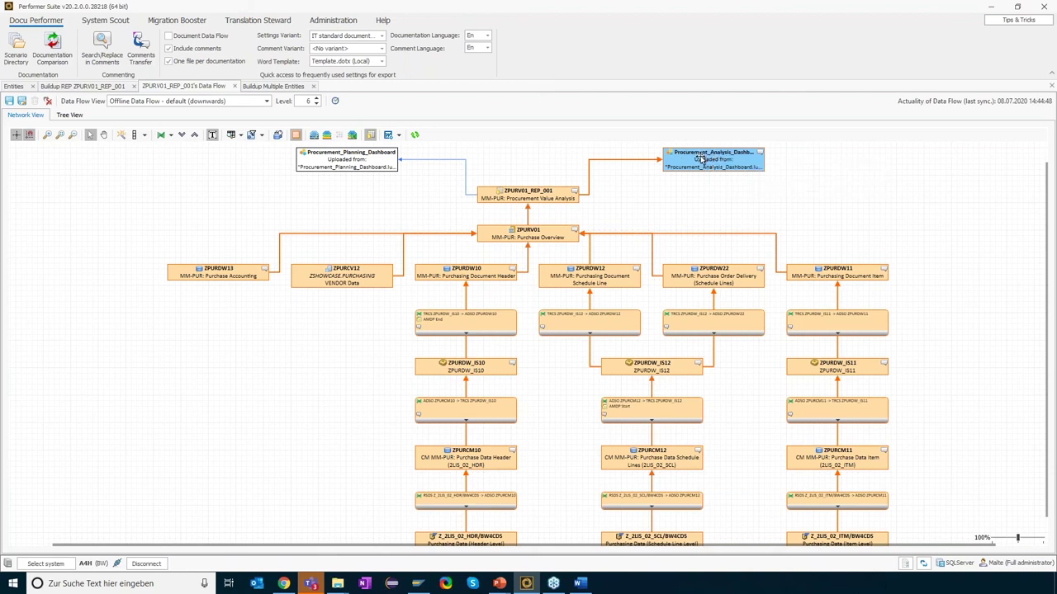
right_click(702, 158)
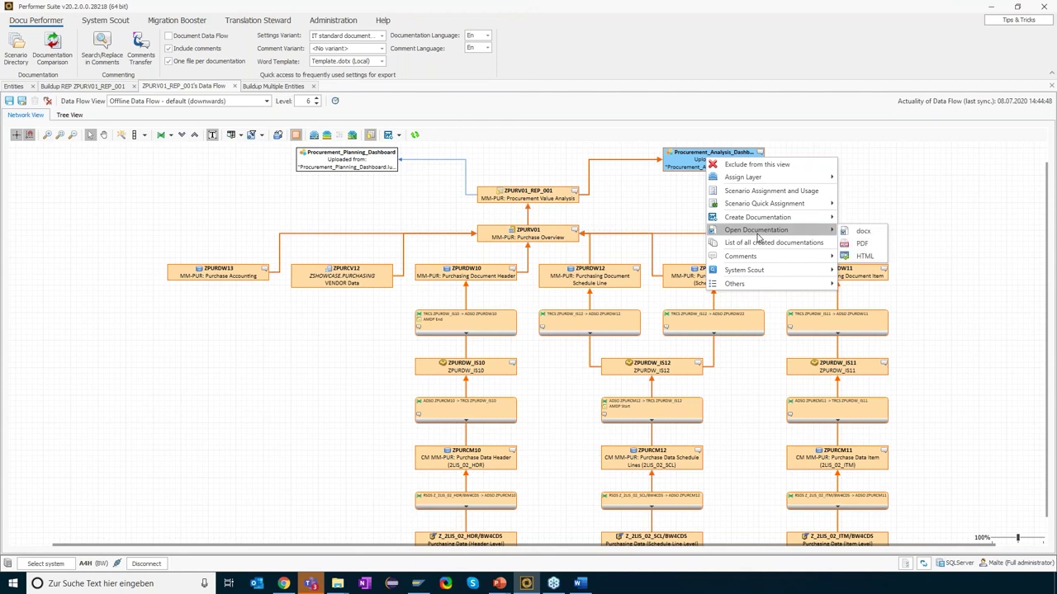
mouse_move(784, 256)
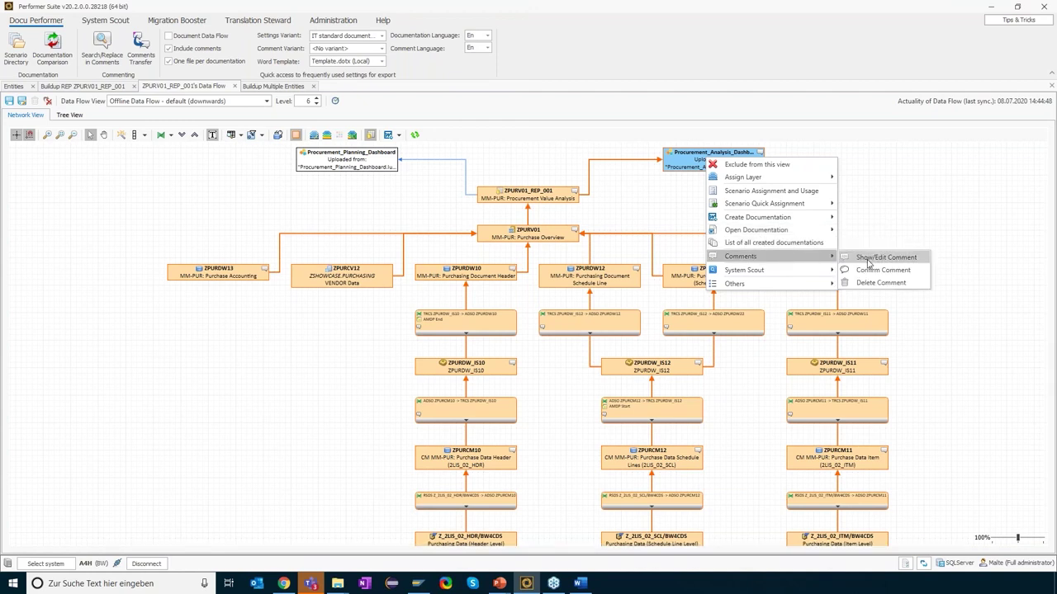
left_click(868, 259)
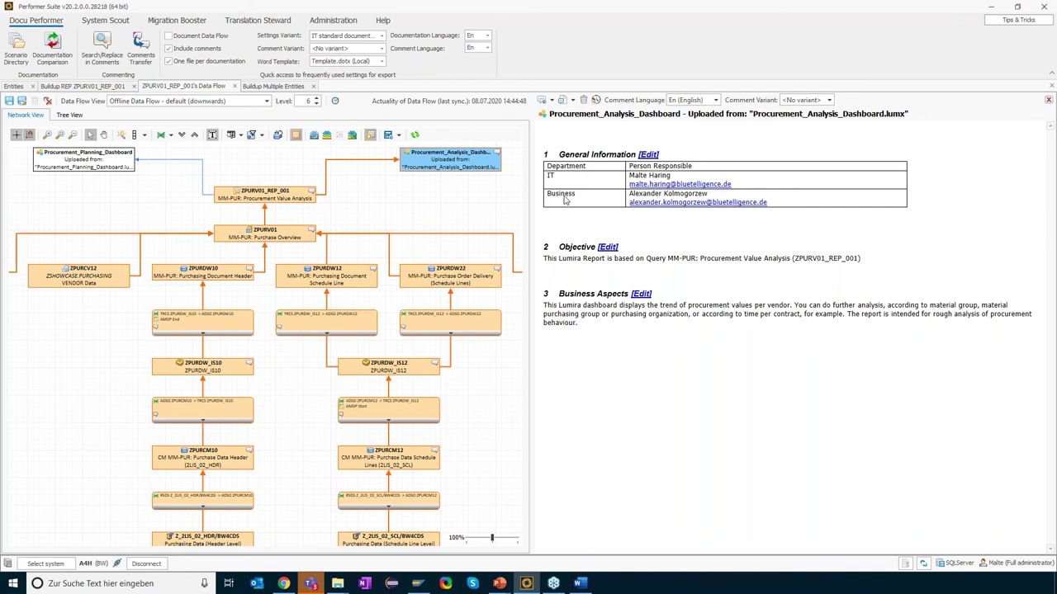
Start an e-mail to the dashboard's responsible business contact from the comment and discard the message
left_click(662, 203)
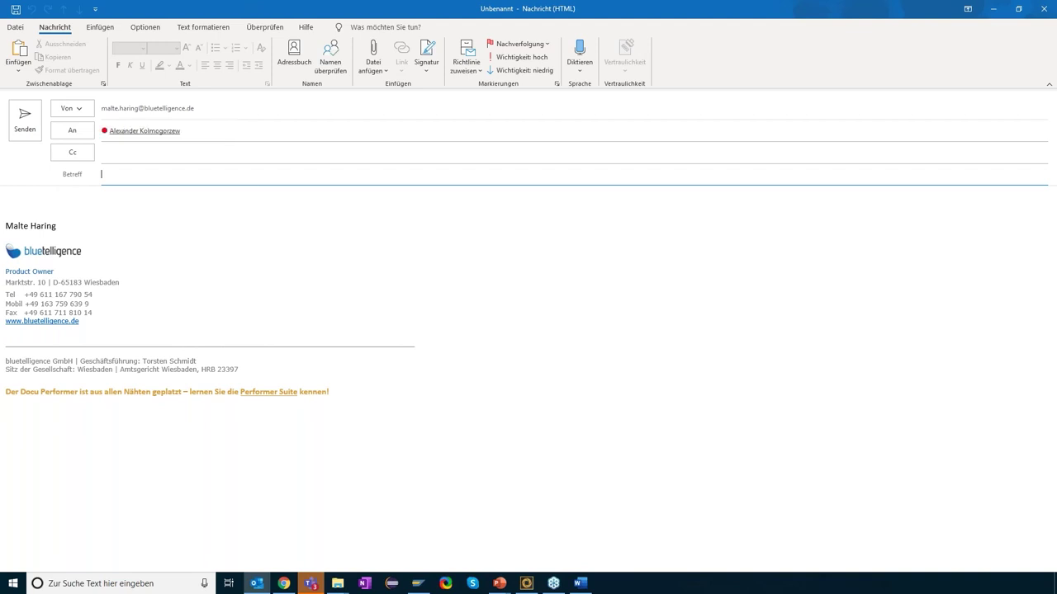
left_click(1043, 8)
left_click(536, 323)
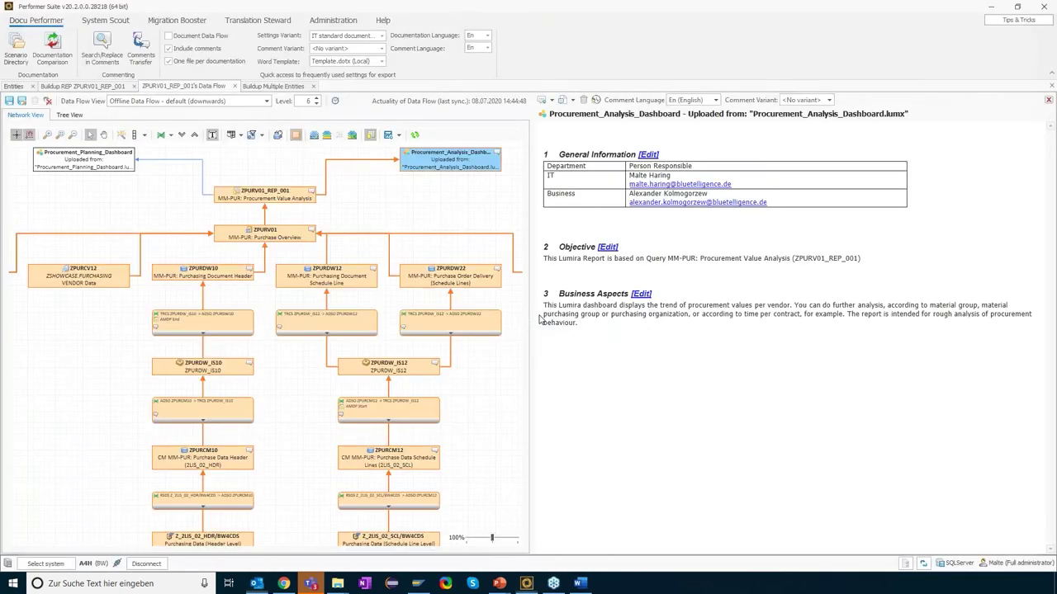
left_click_drag(924, 19, 853, 30)
left_click(917, 21)
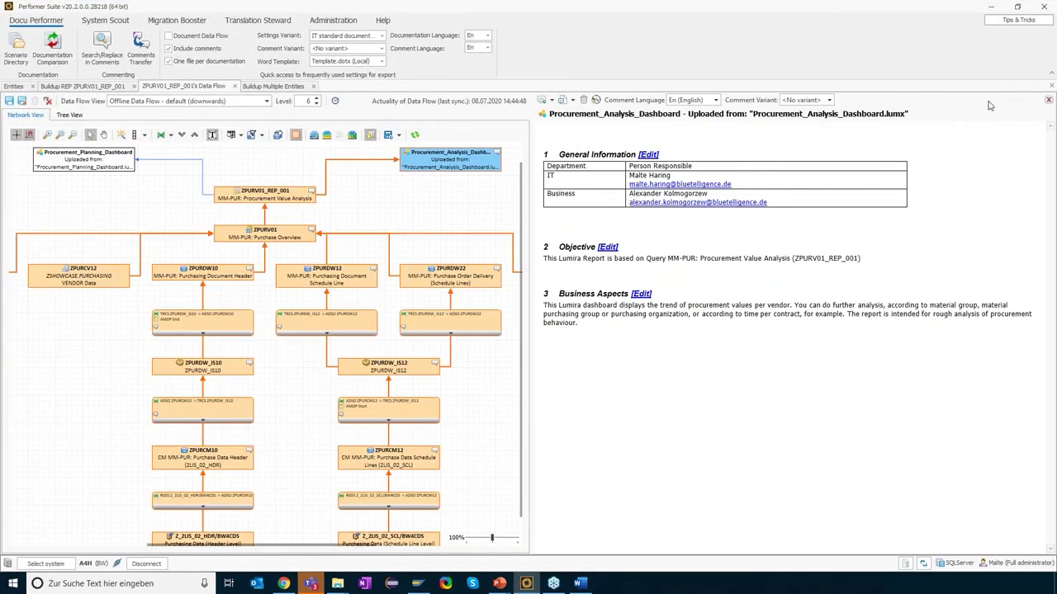
left_click(1017, 6)
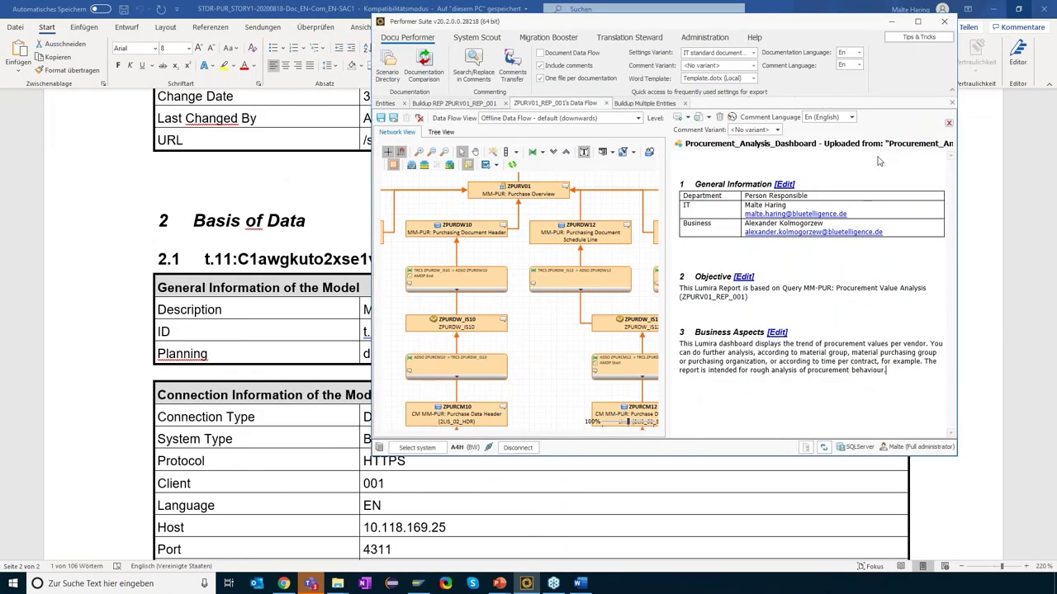
left_click(918, 22)
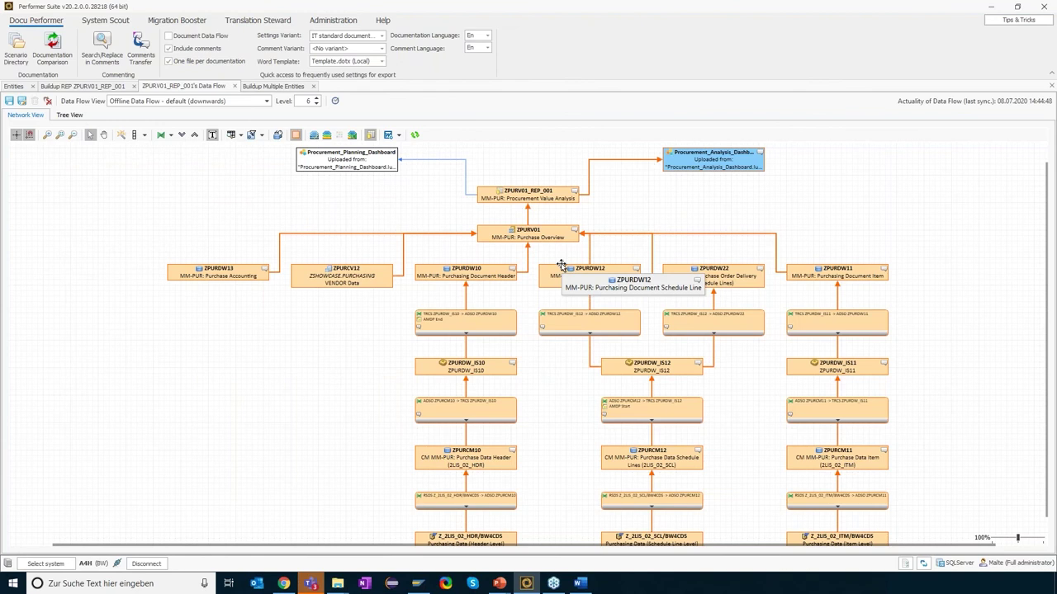
Trace the data flow upward from ZPURCV12 through ZPURV01 to query ZPURV01_REP_001
left_click(341, 275)
left_click(533, 231)
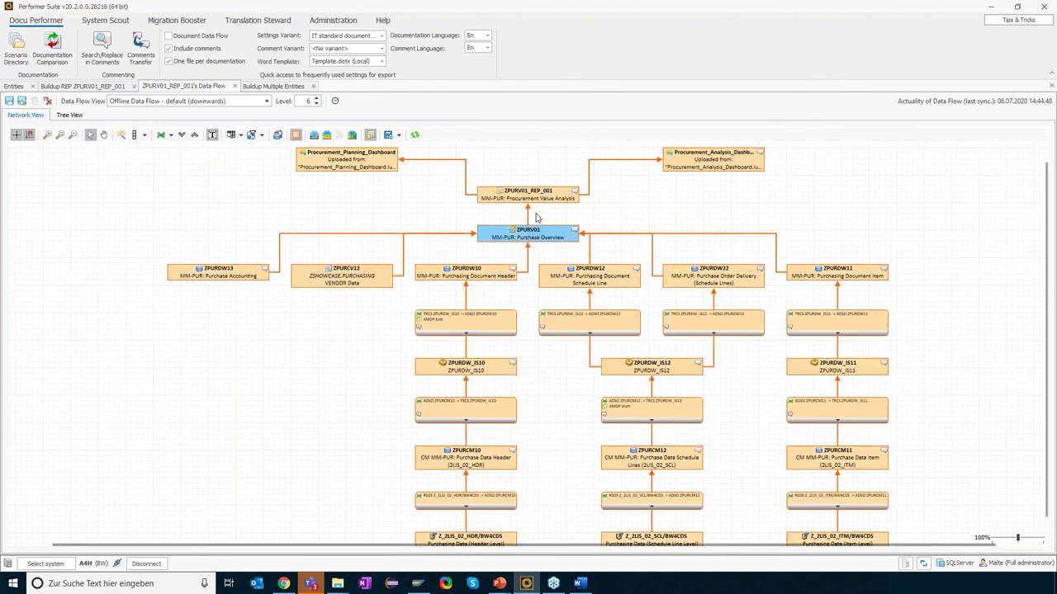
left_click(537, 197)
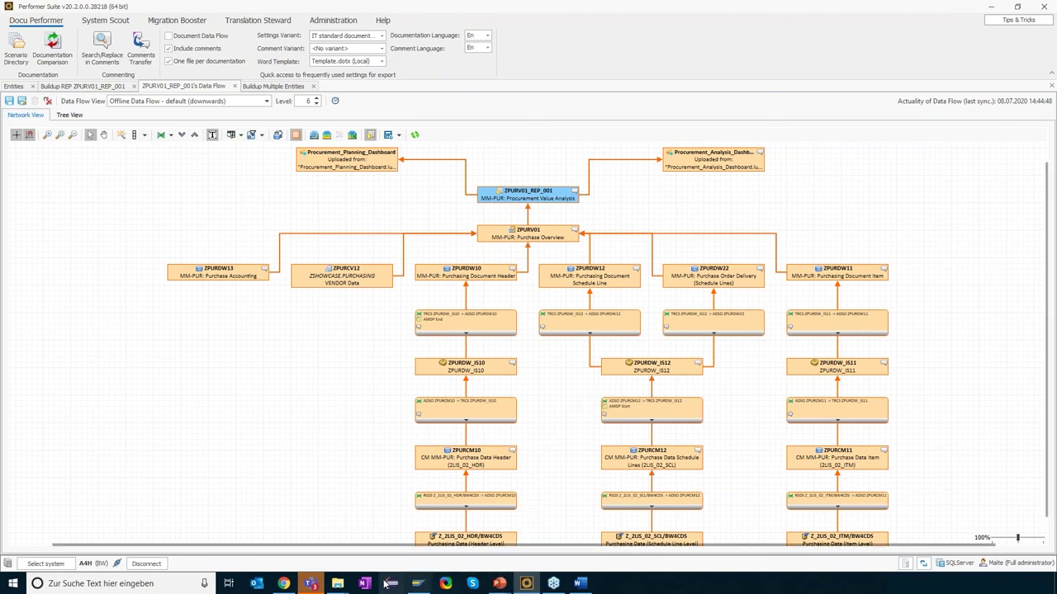
Switch to the Jira change request for the SAC Purchase Overview Dashboard and close the issue
left_click(283, 583)
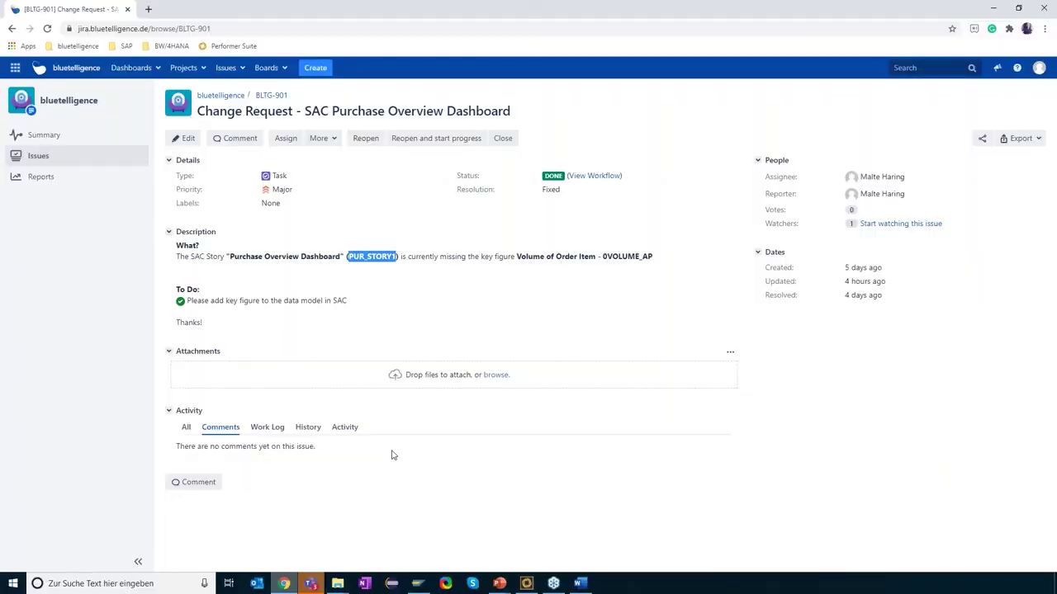
left_click(504, 307)
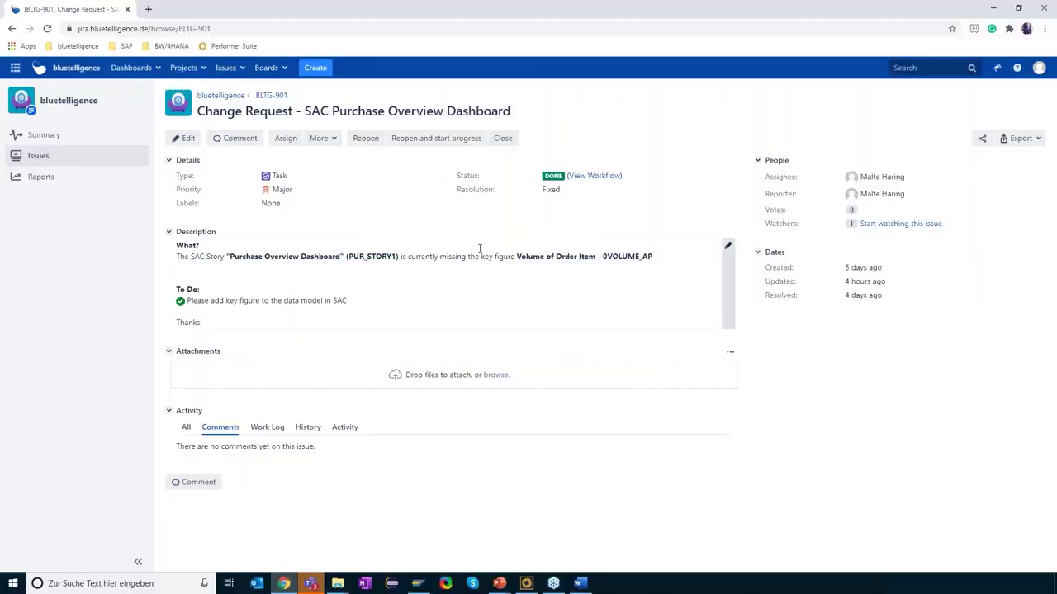
left_click(503, 138)
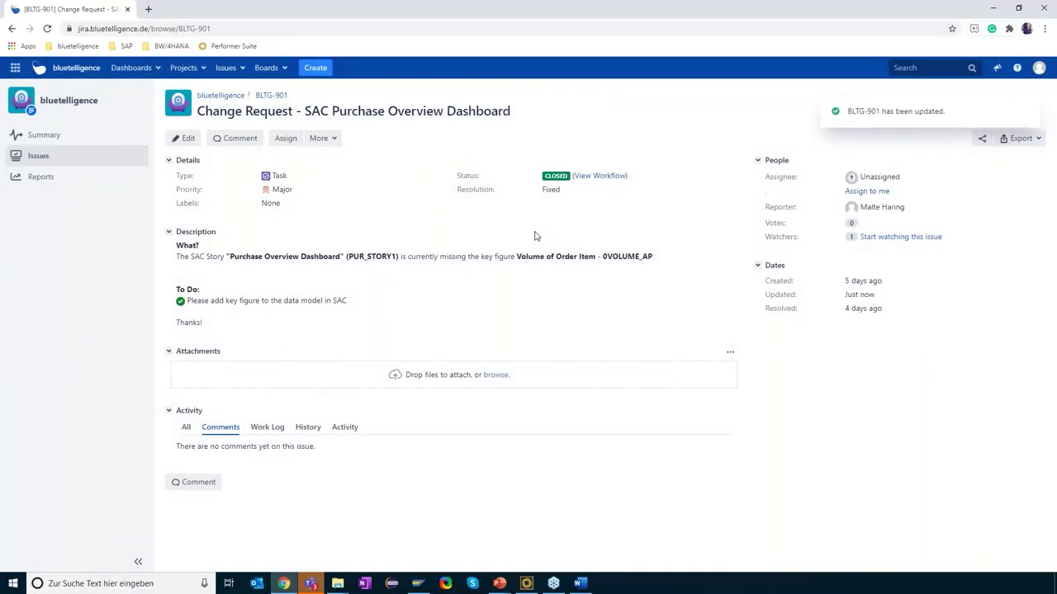
Return to Performer Suite, select Procurement_Analysis_Dashboard, ZPURV01_REP_001, ZPURV01 and ZPURCV12 together, view their scenario assignment options and clear the selection
left_click(526, 584)
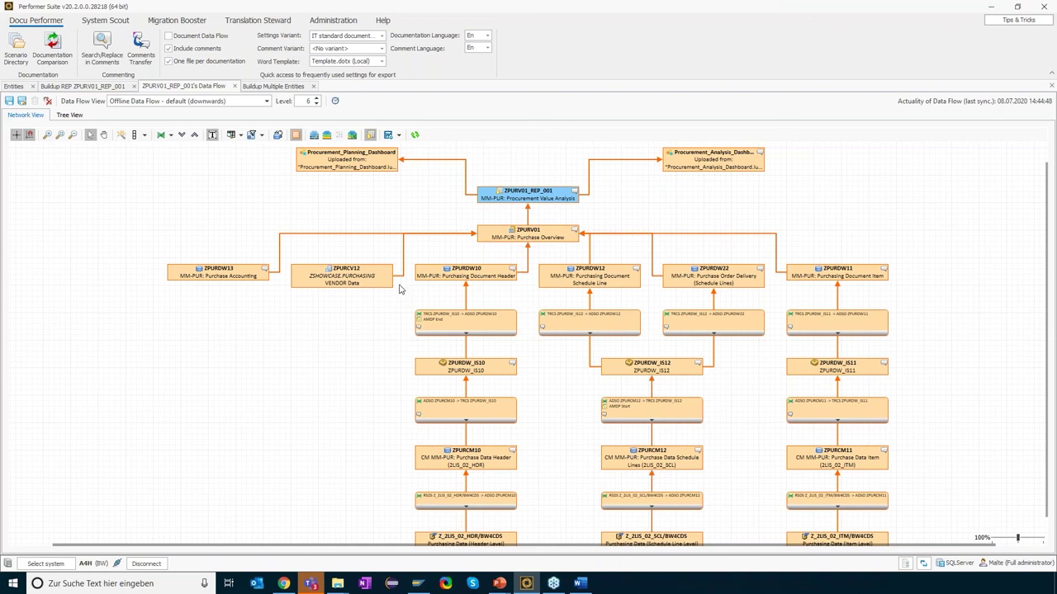
left_click(700, 156)
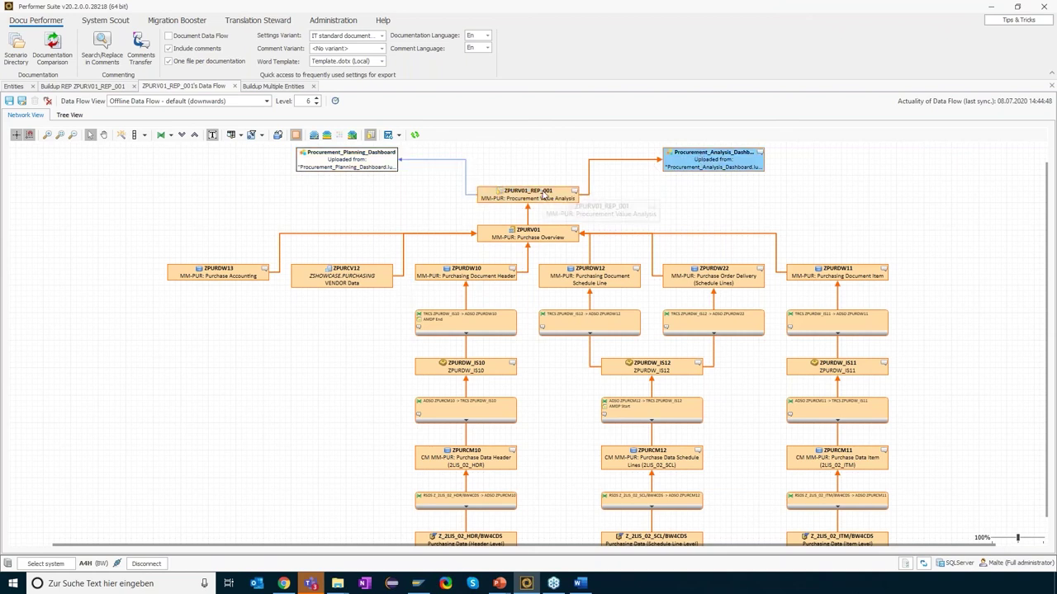
left_click(548, 199)
left_click(533, 239)
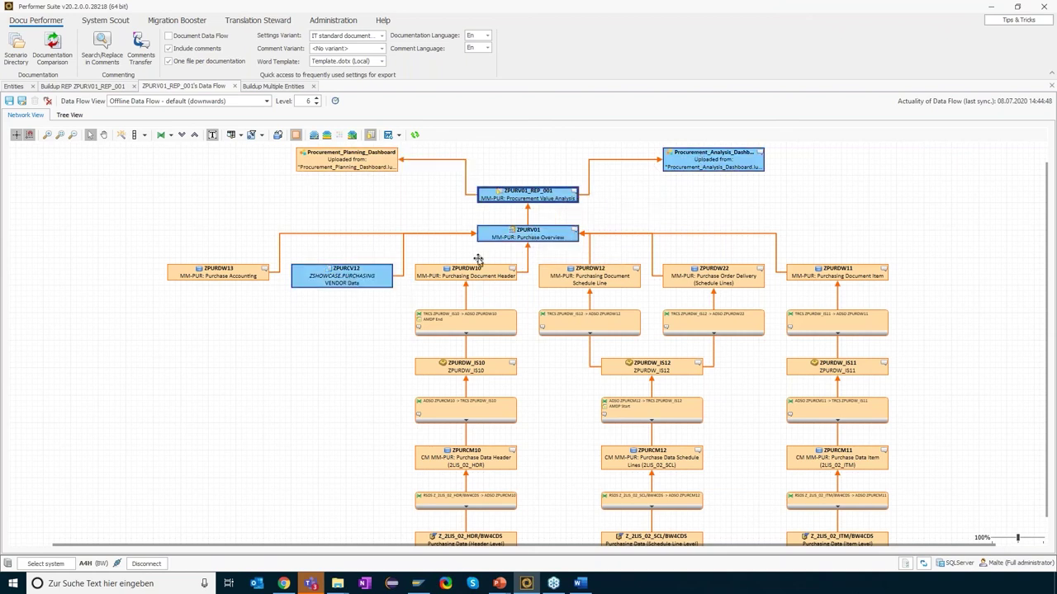
right_click(522, 234)
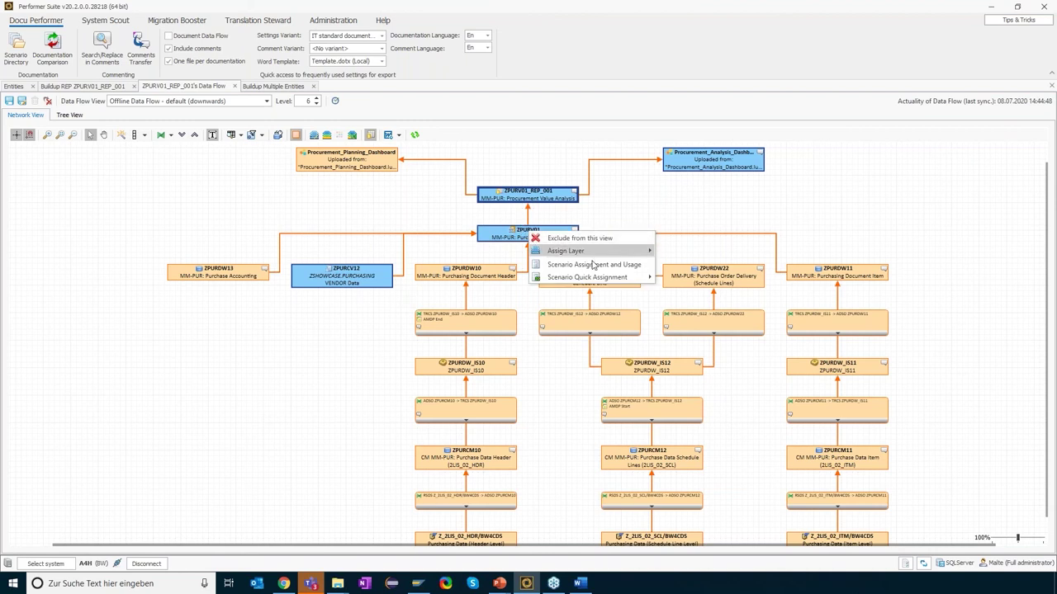
left_click(715, 205)
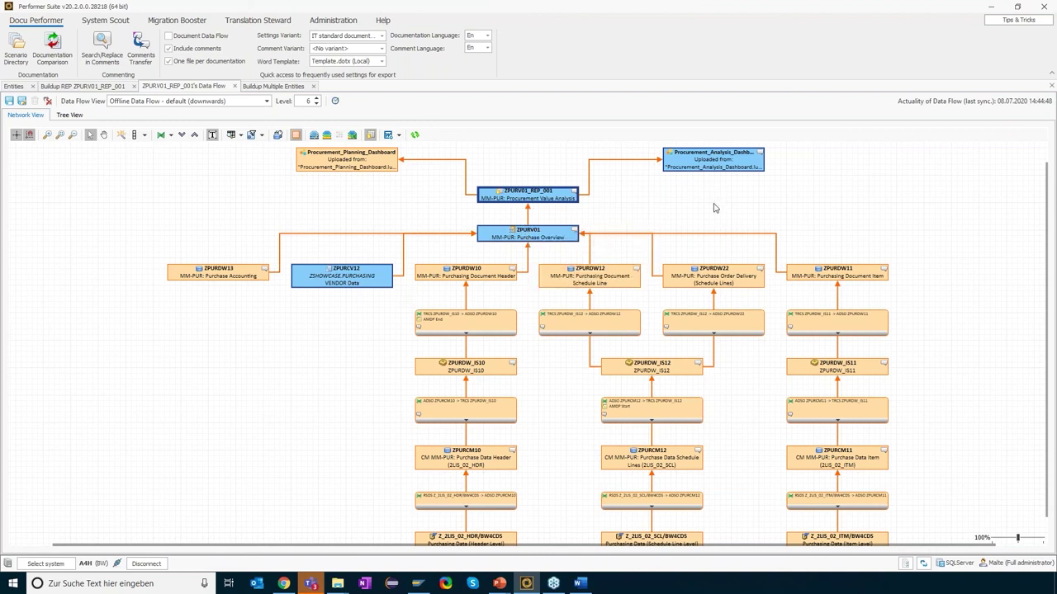
left_click(715, 206)
Switch to the running PowerPoint slide show and advance to slide 11, "Gain cross-system insights!"
mouse_move(507, 584)
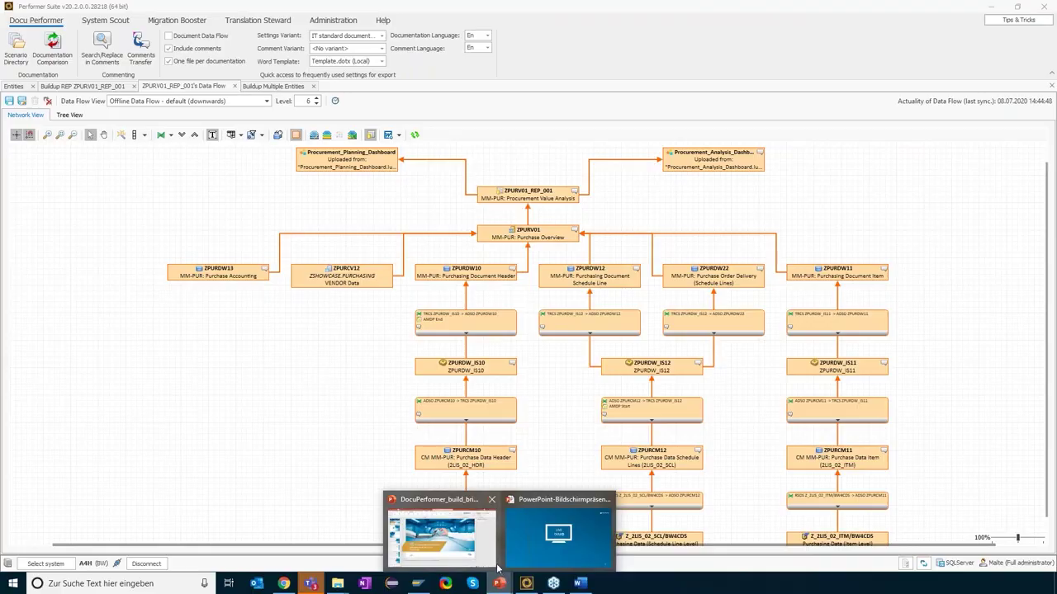
left_click(542, 537)
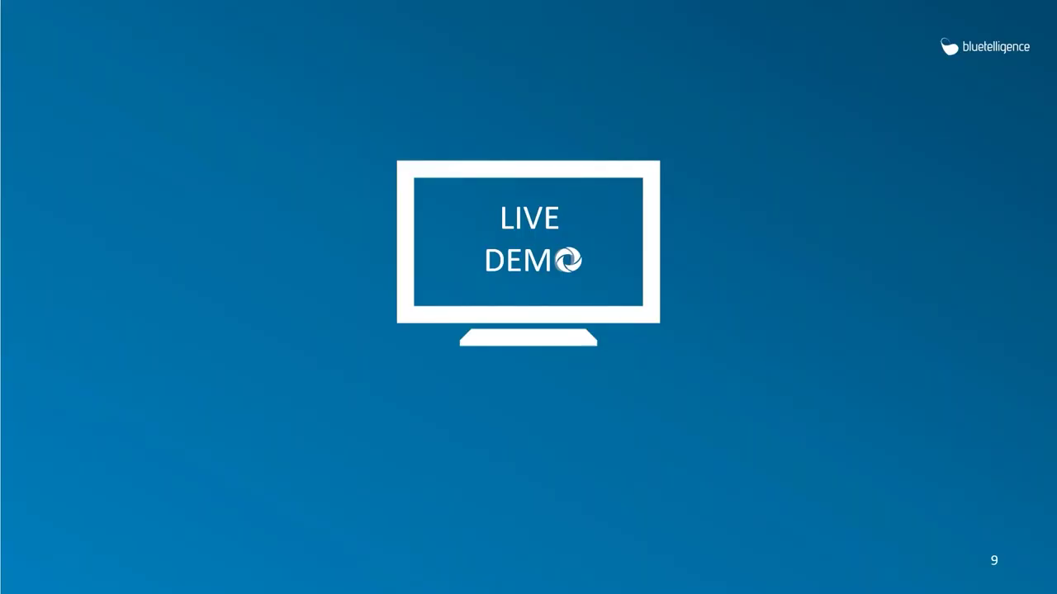
key("Right")
key("Right")
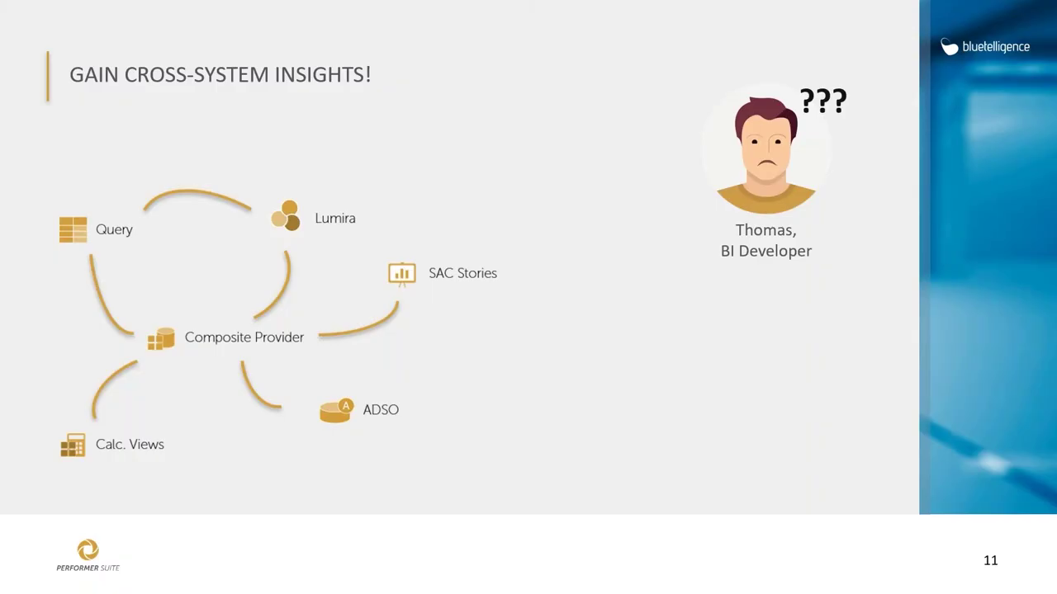